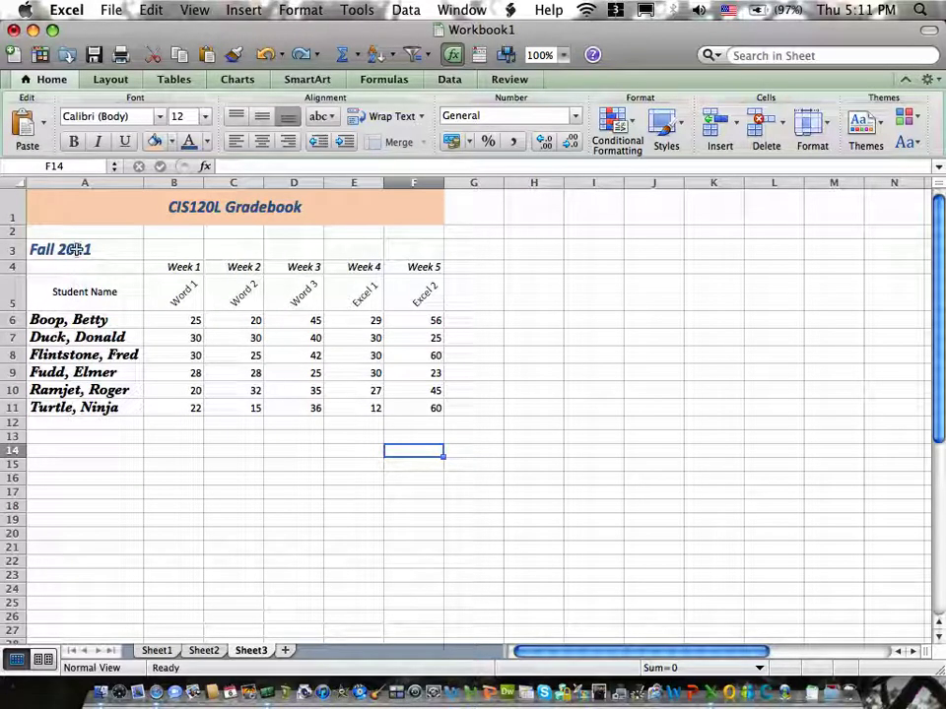
- Copy the term and student name cells A3:A11 from Sheet3 to cell A1 of Sheet2, and autofit column A
{"action": "left_click_drag", "start_coordinate": [77, 250], "coordinate": [73, 407]}
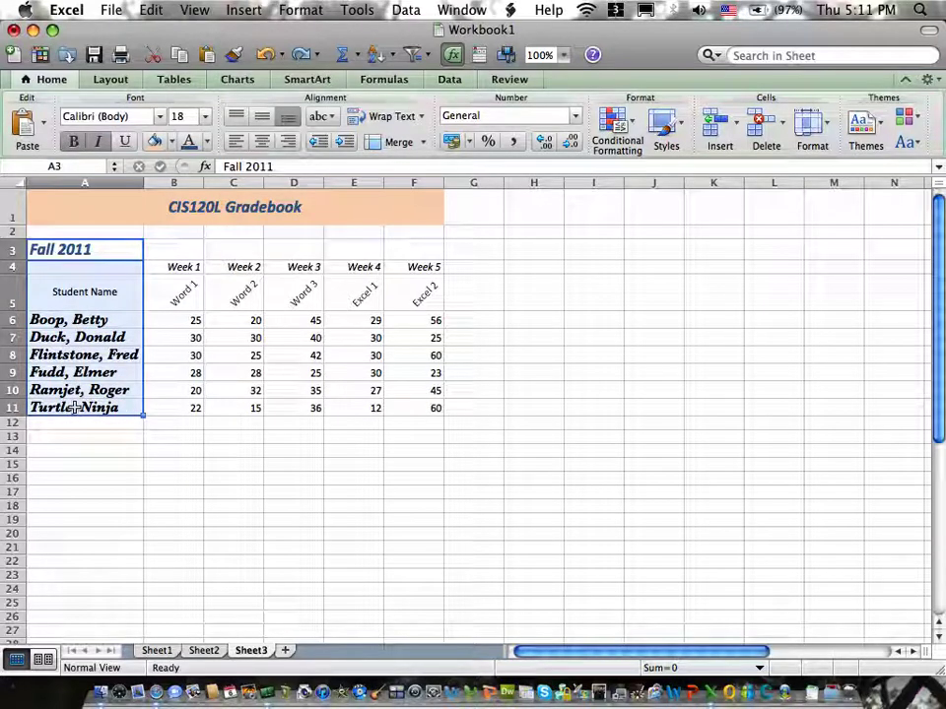
{"action": "left_click", "coordinate": [181, 60]}
{"action": "left_click", "coordinate": [181, 60]}
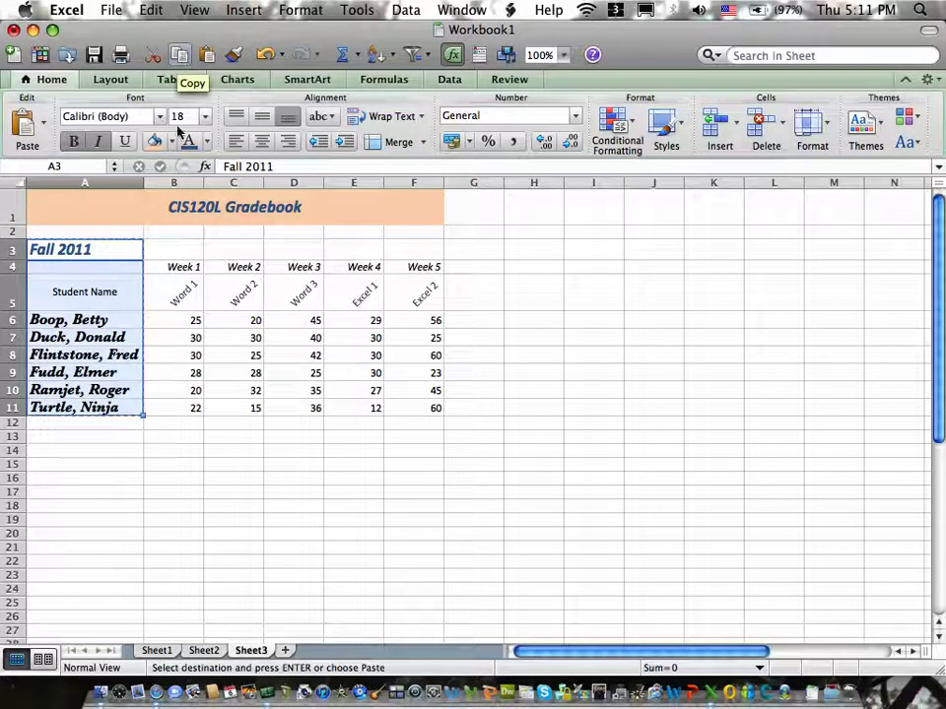
{"action": "left_click", "coordinate": [207, 652]}
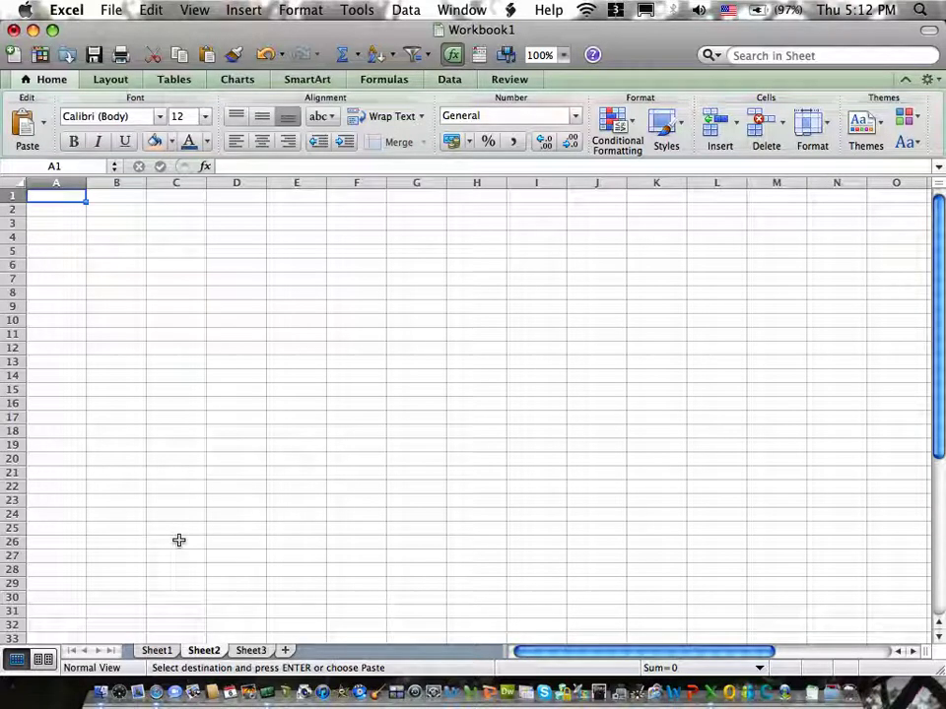
{"action": "key", "text": "super+v"}
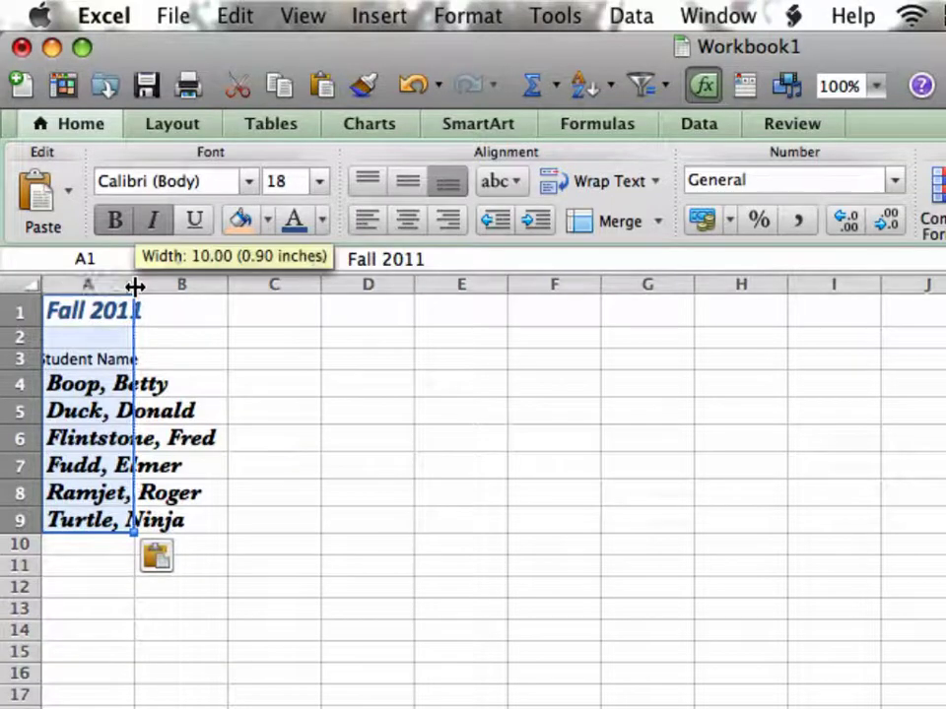
{"action": "double_click", "coordinate": [135, 285]}
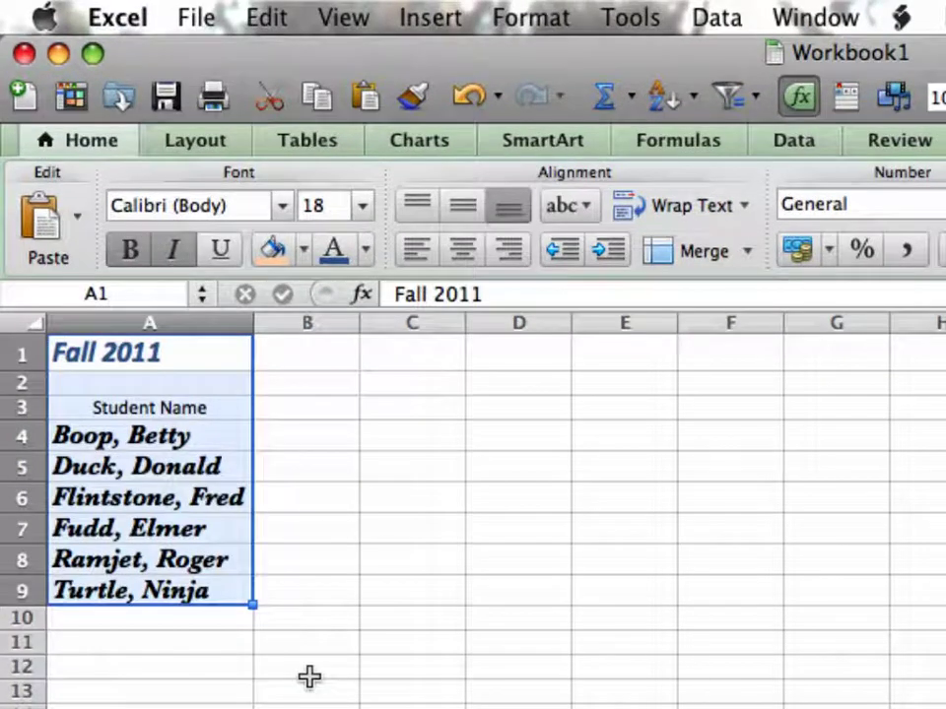
- Delete rows 1 through 3 above the first student name in Sheet2
{"action": "left_click", "coordinate": [309, 677]}
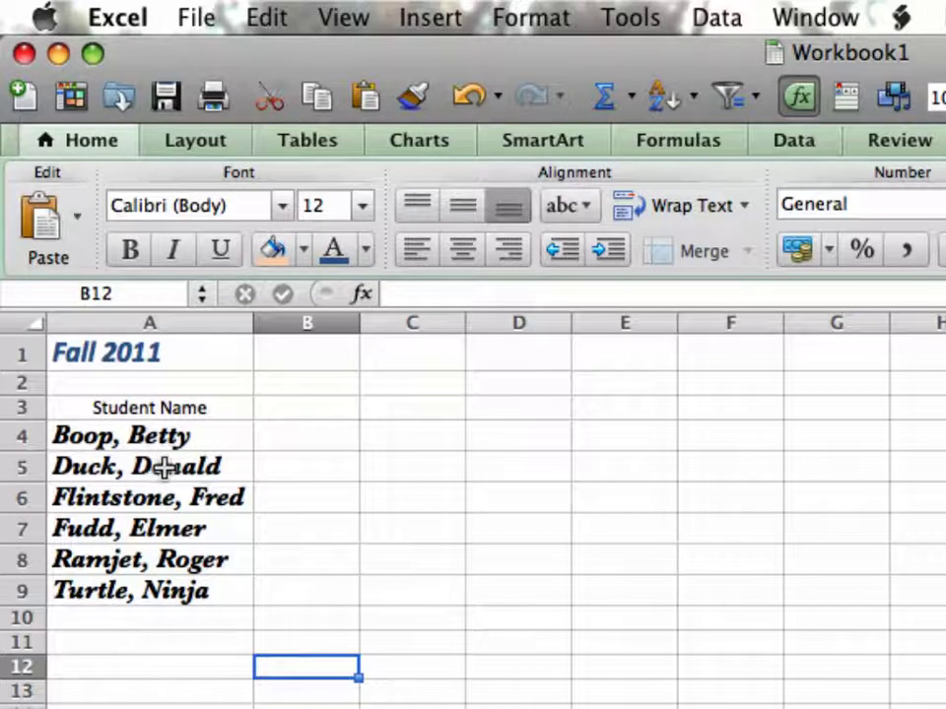
{"action": "left_click", "coordinate": [27, 353]}
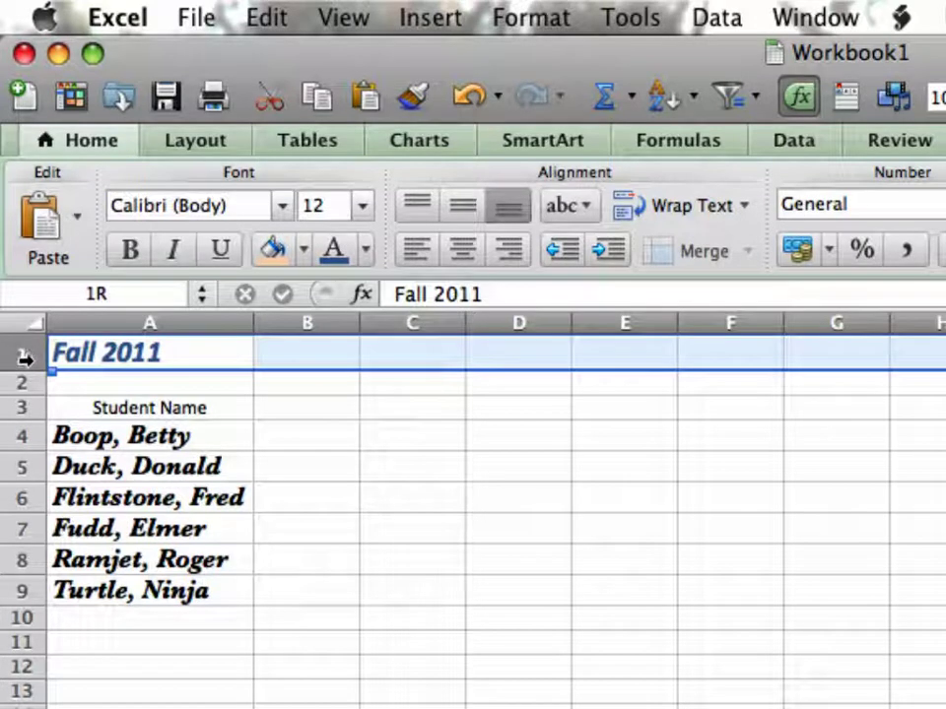
{"action": "left_click_drag", "start_coordinate": [21, 366], "coordinate": [22, 415]}
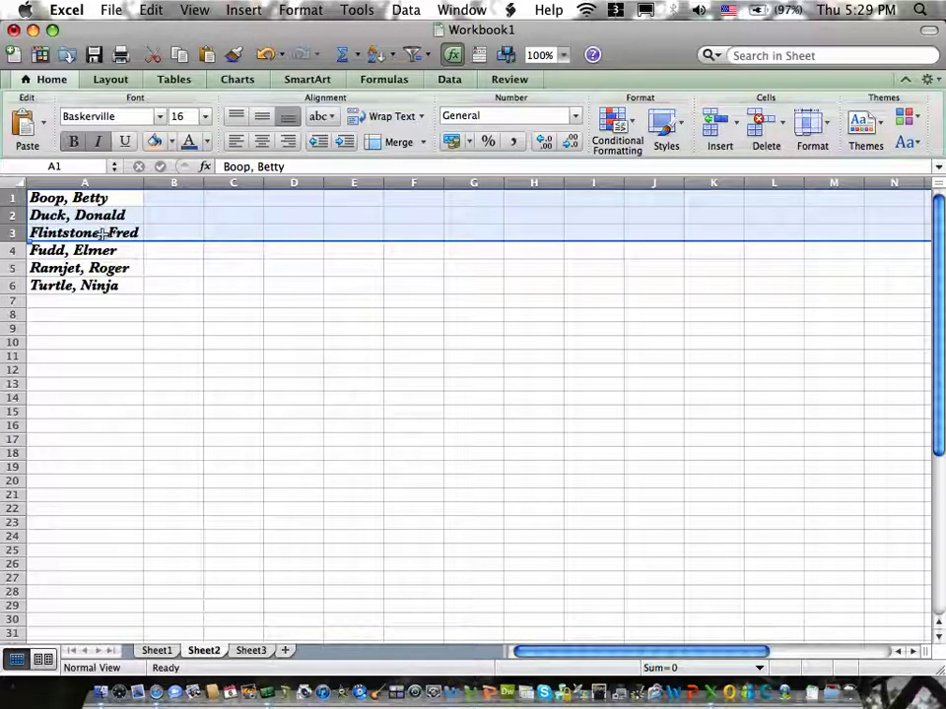
- Insert two blank rows above the student names, plus one more blank row at row 1
{"action": "left_click", "coordinate": [11, 198]}
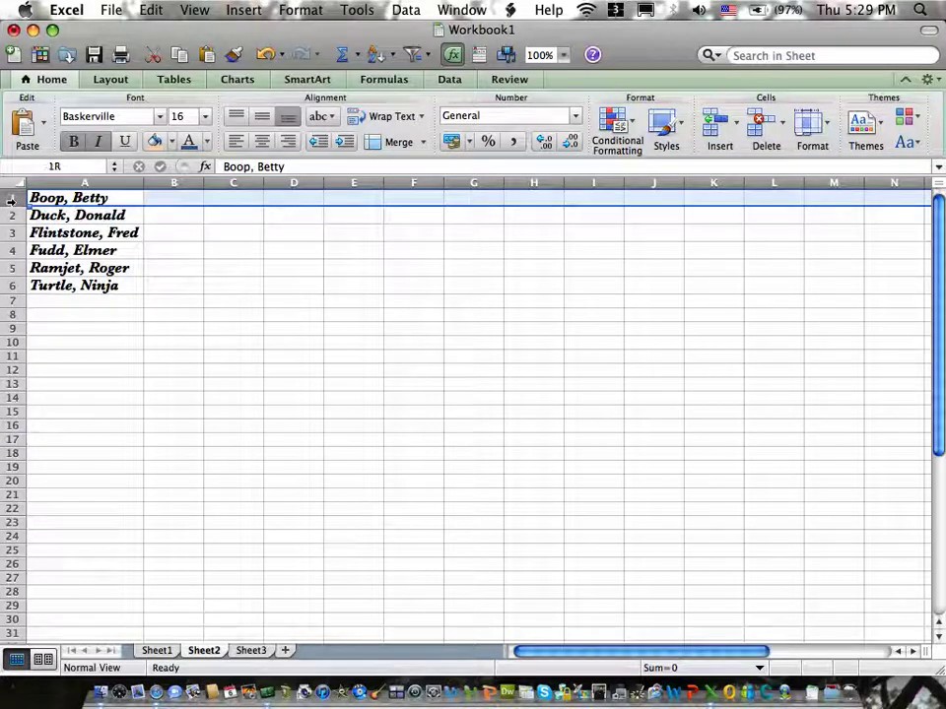
{"action": "left_click_drag", "start_coordinate": [12, 198], "coordinate": [12, 213]}
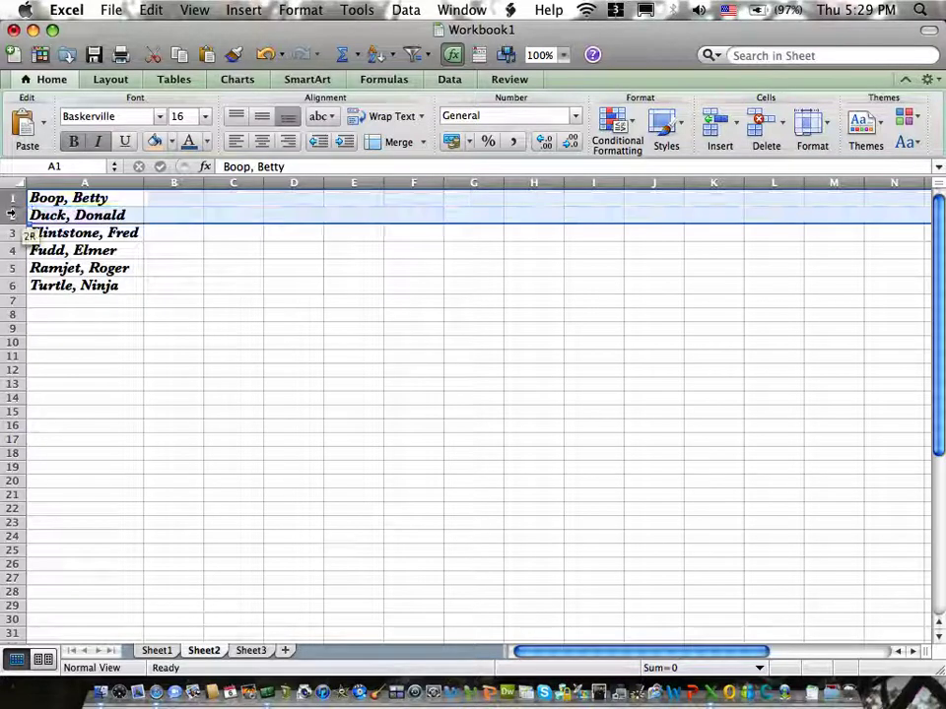
{"action": "left_click", "coordinate": [716, 128]}
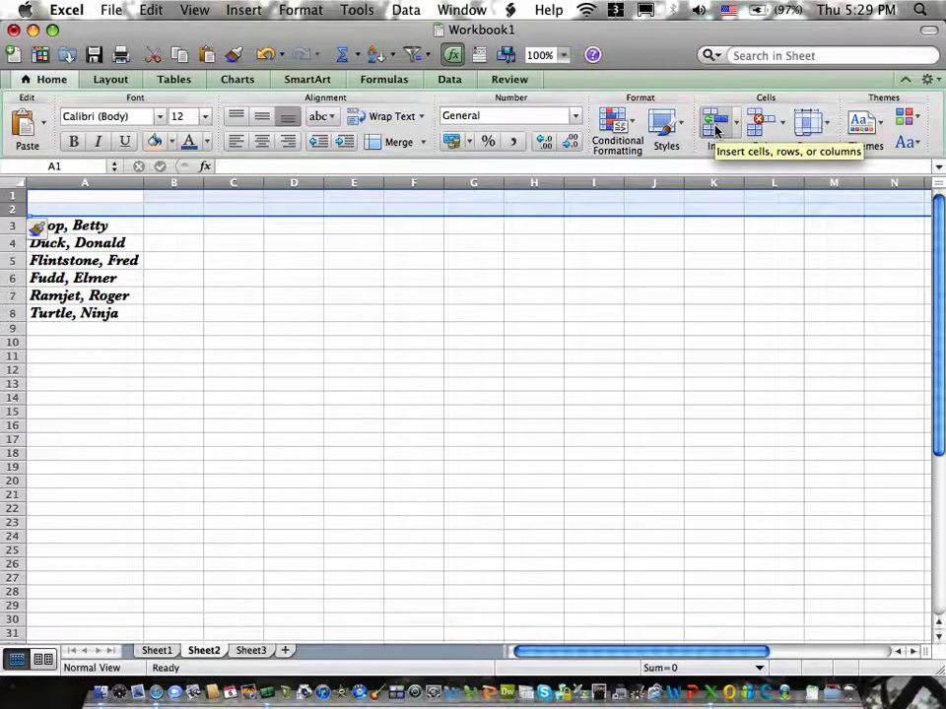
{"action": "left_click", "coordinate": [234, 197]}
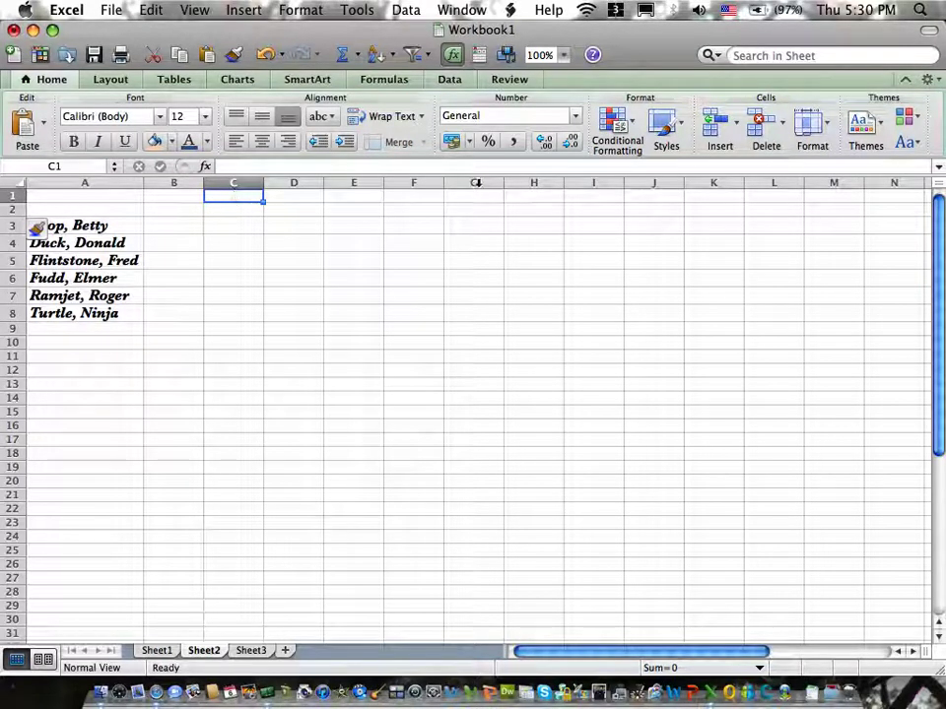
{"action": "left_click", "coordinate": [738, 131]}
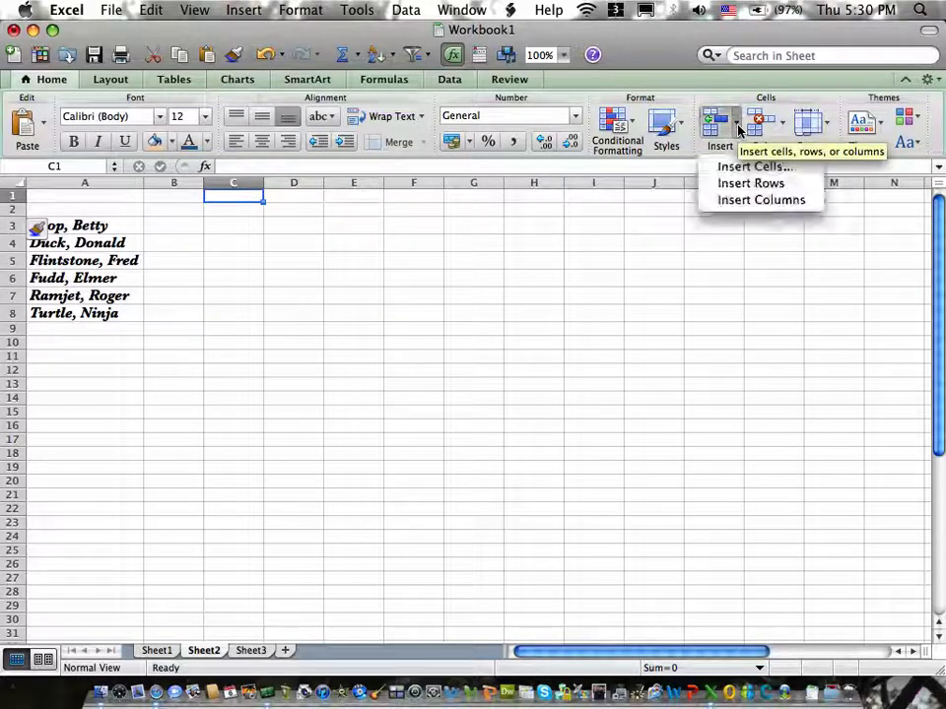
{"action": "left_click", "coordinate": [742, 190]}
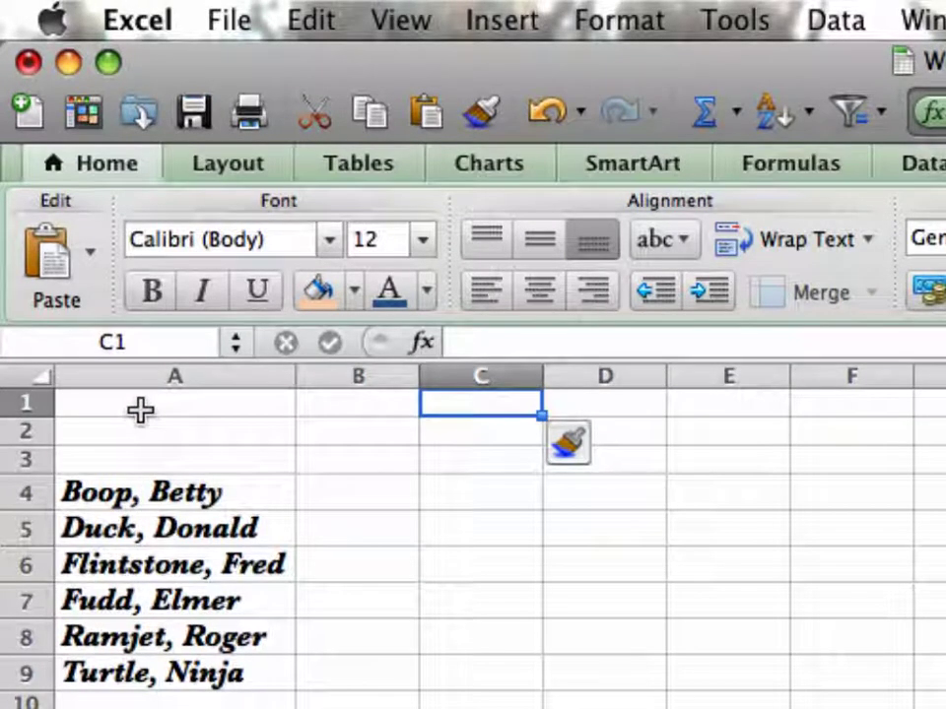
- Enter the title "CIS120L Attendance" in cell A1
{"action": "left_click", "coordinate": [143, 407]}
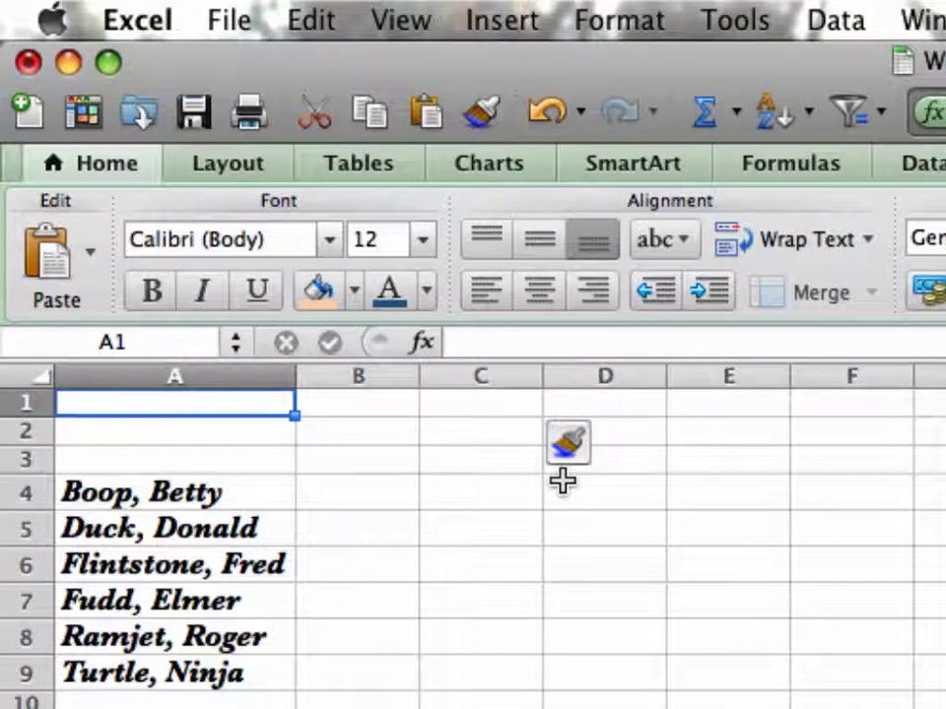
{"action": "type", "text": "CIS120"}
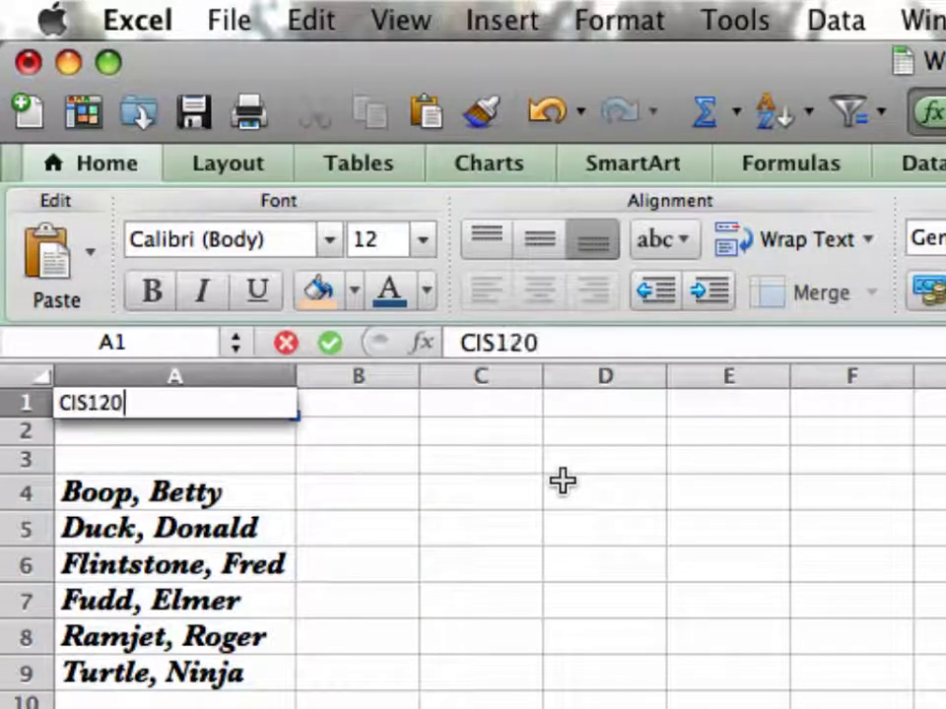
{"action": "type", "text": "L Att"}
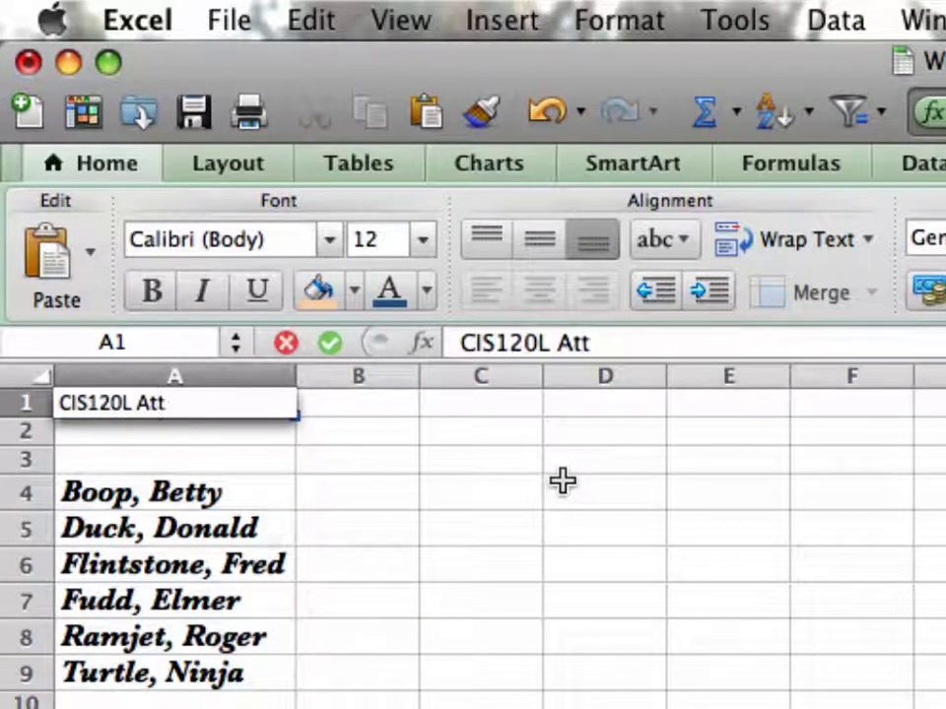
{"action": "type", "text": "endance"}
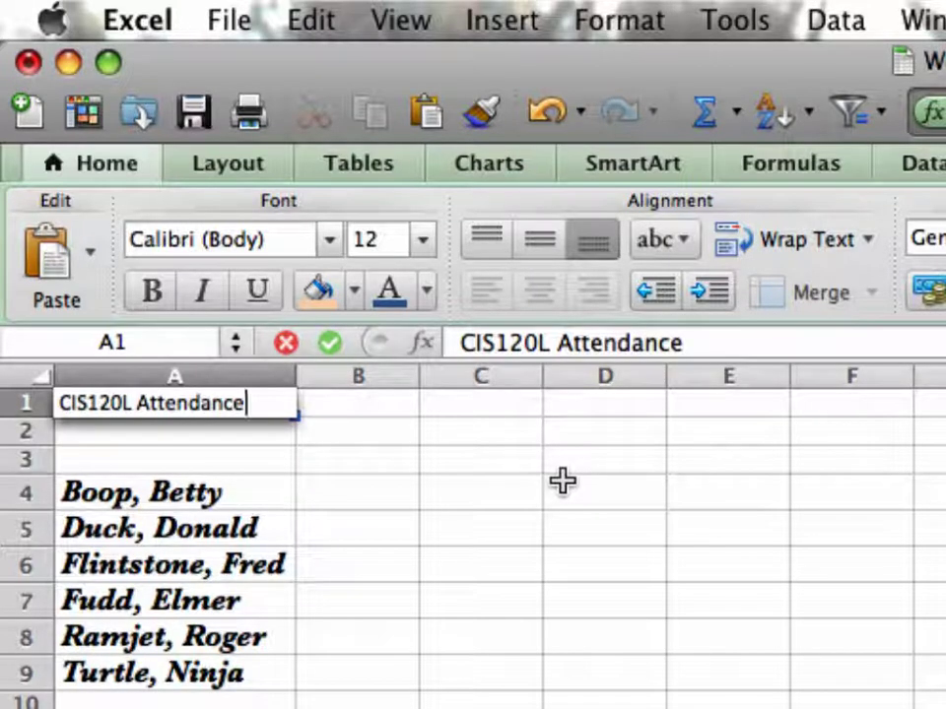
{"action": "key", "text": "Return"}
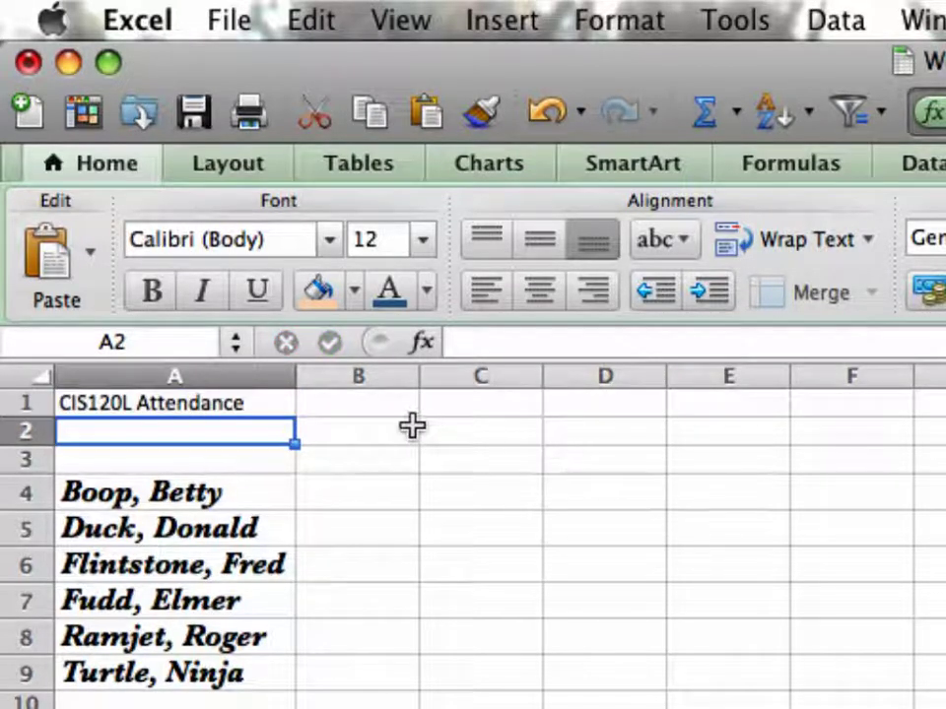
- Format the A1 title as bold, italic and size 20, and merge and center it across A1:D1
{"action": "left_click", "coordinate": [220, 402]}
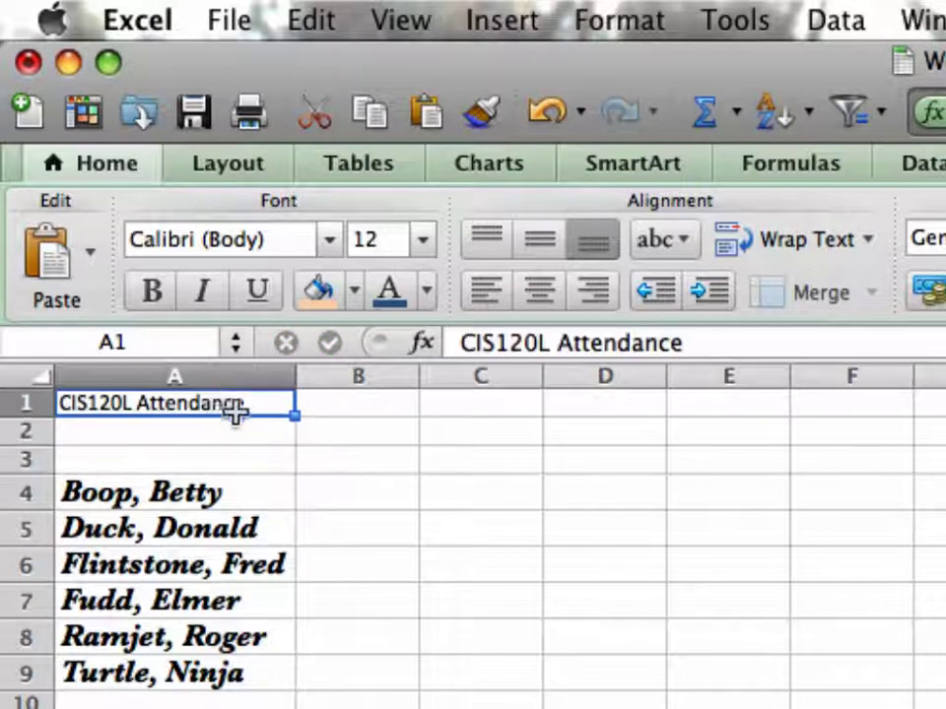
{"action": "left_click", "coordinate": [148, 296]}
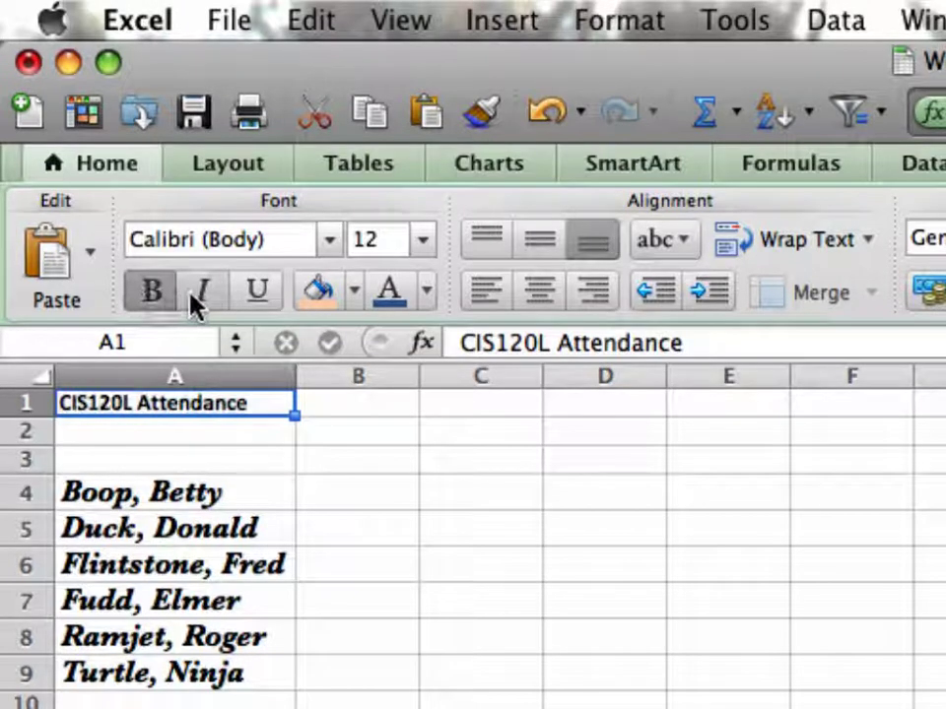
{"action": "left_click", "coordinate": [197, 297]}
{"action": "left_click", "coordinate": [421, 244]}
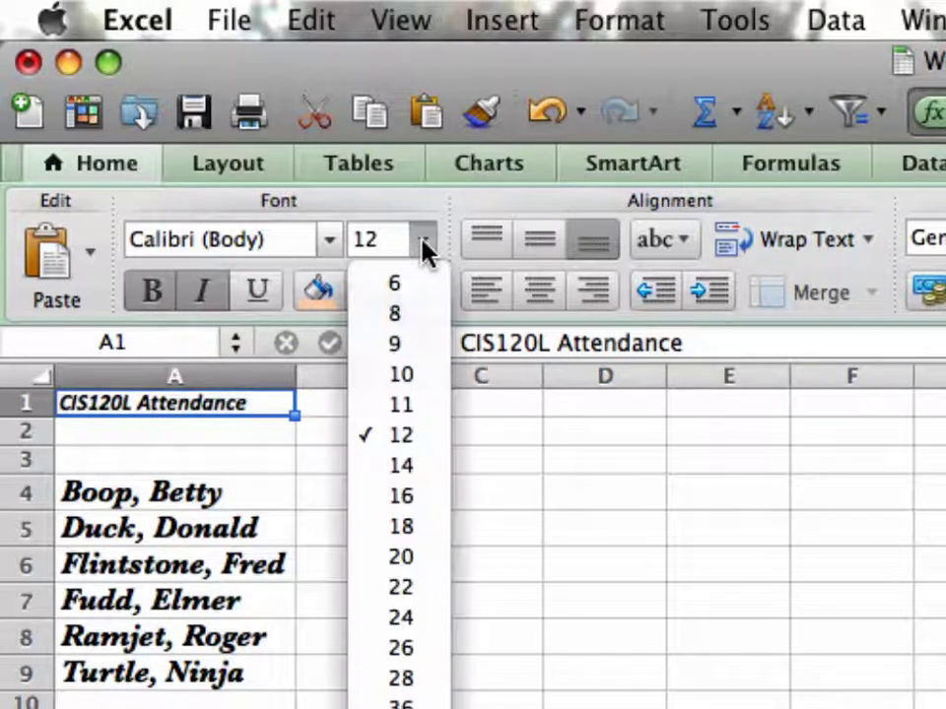
{"action": "left_click", "coordinate": [423, 559]}
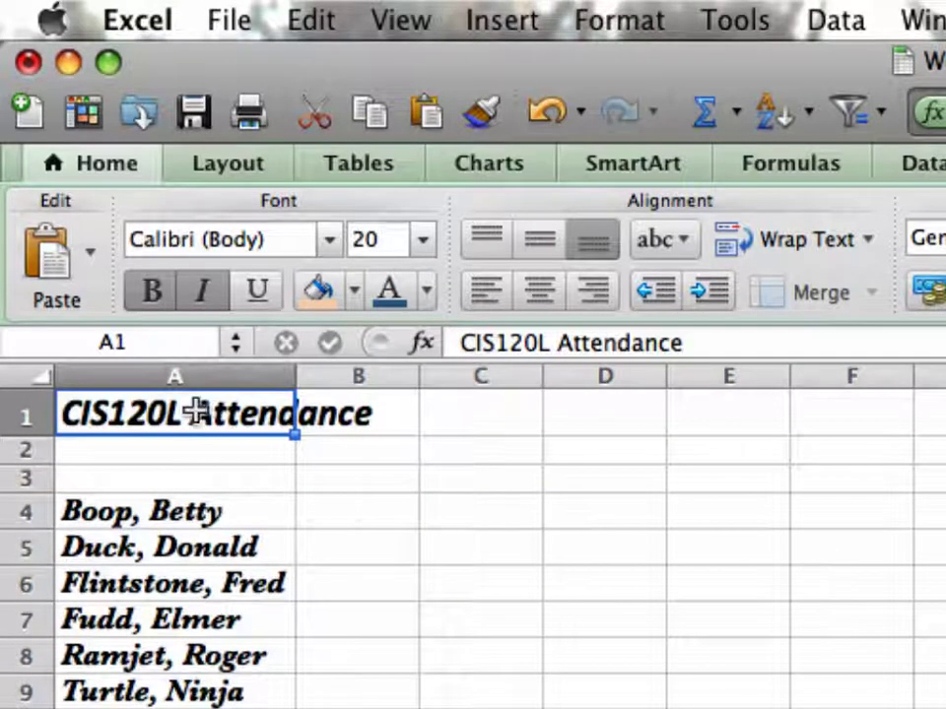
{"action": "left_click_drag", "start_coordinate": [197, 414], "coordinate": [575, 417]}
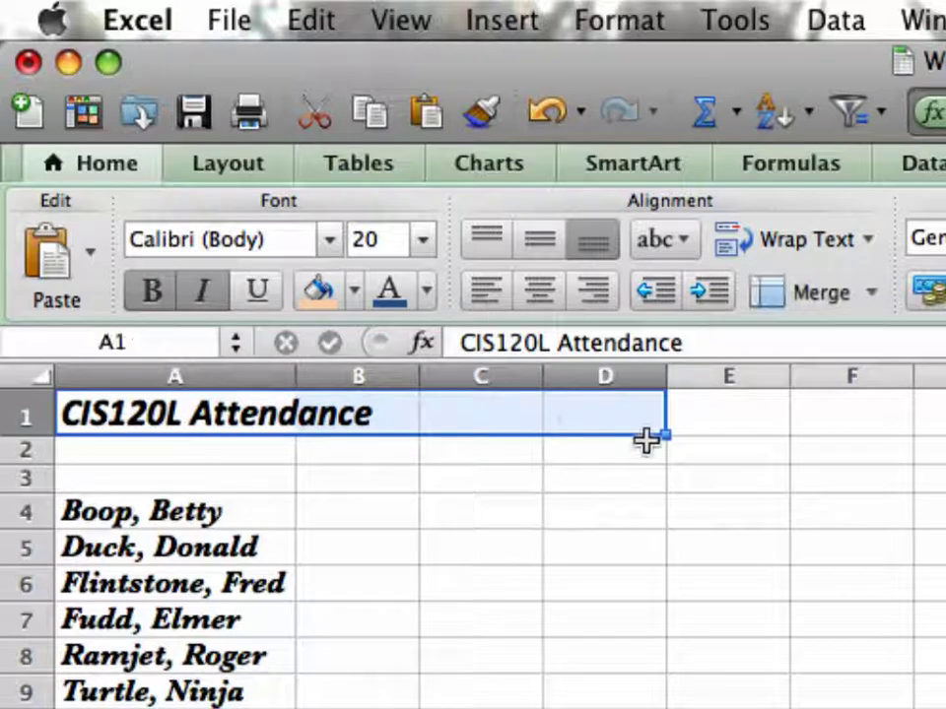
{"action": "left_click", "coordinate": [828, 294]}
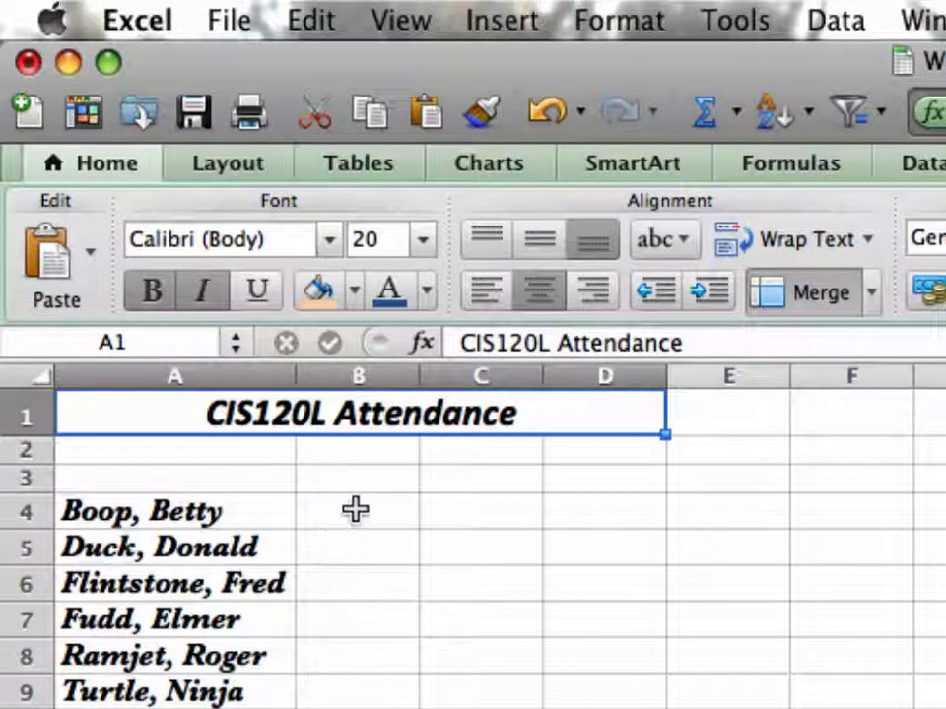
- Enter the date 9/26/2011 in cell B3 above the first attendance column
{"action": "left_click", "coordinate": [350, 473]}
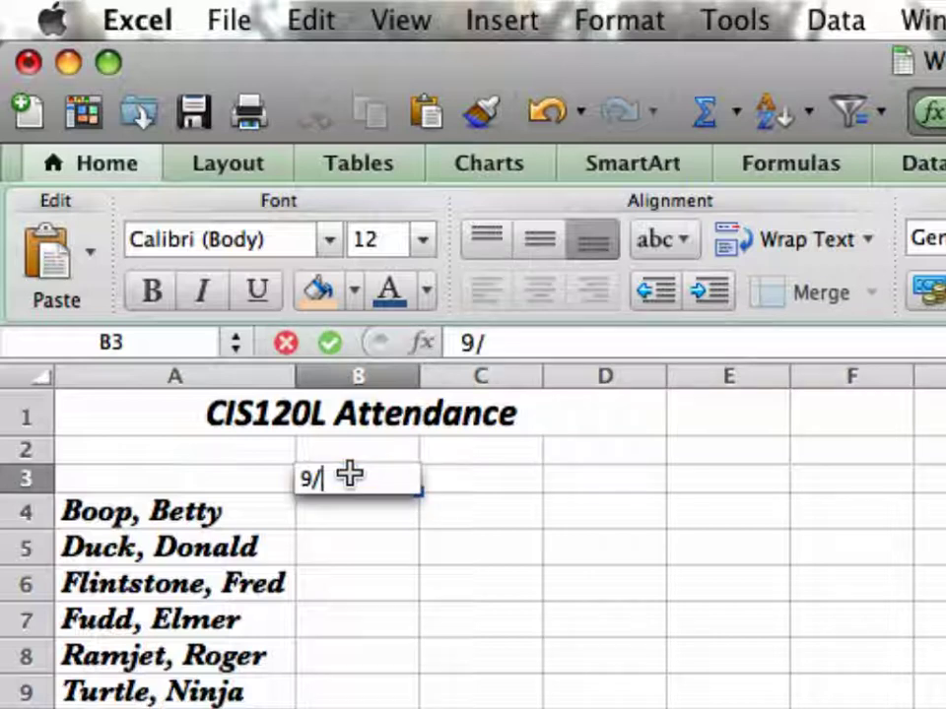
{"action": "type", "text": "26/2011"}
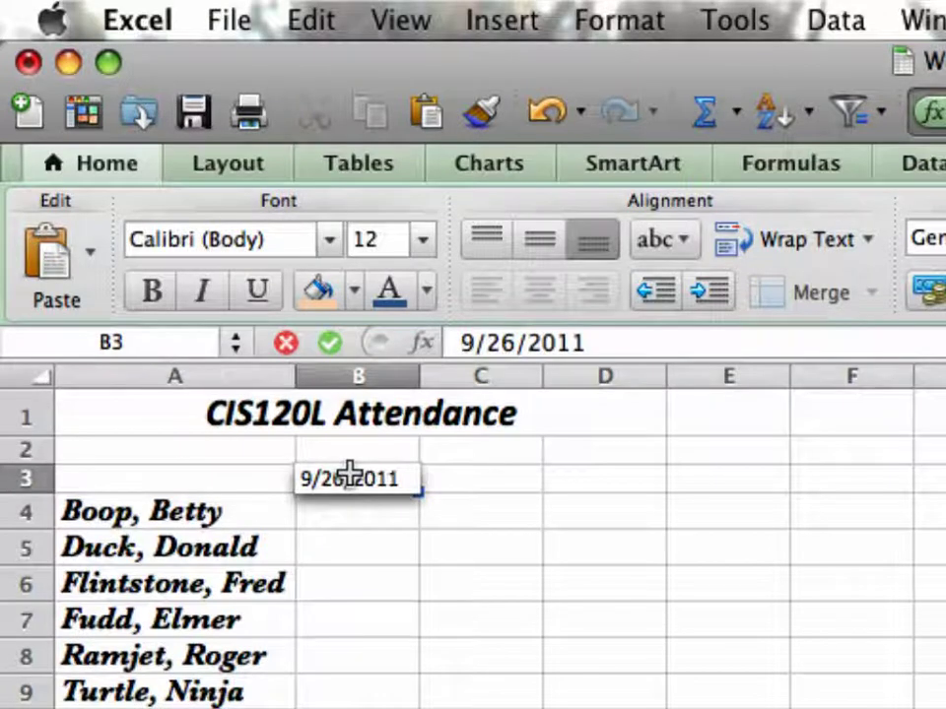
{"action": "key", "text": "Return"}
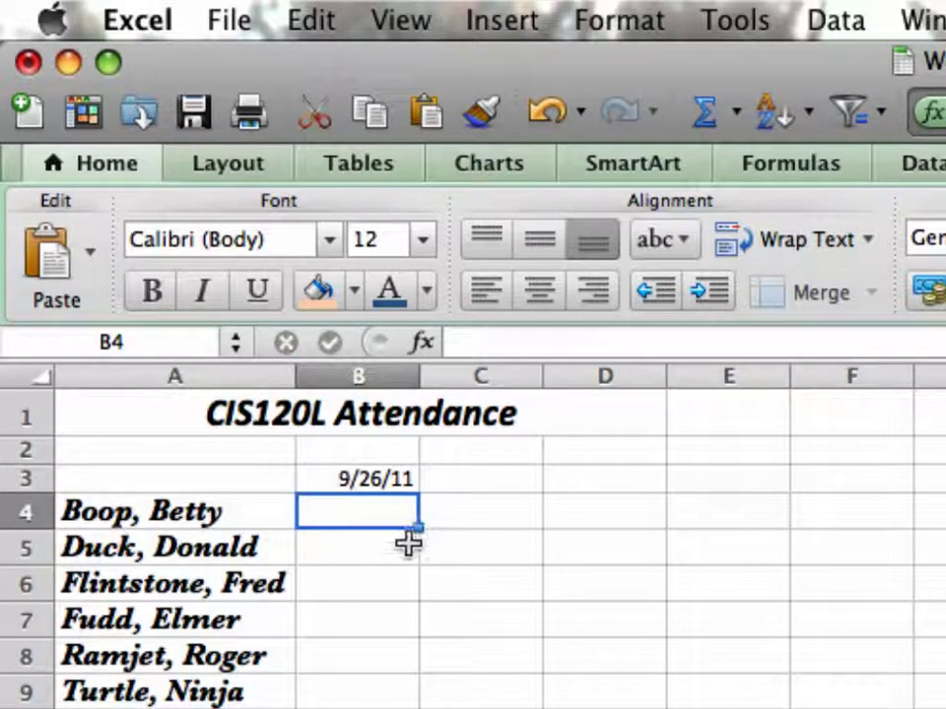
- Extend the date in B3 across row 3 to column M as a series using Fill Weekdays
{"action": "left_click", "coordinate": [379, 479]}
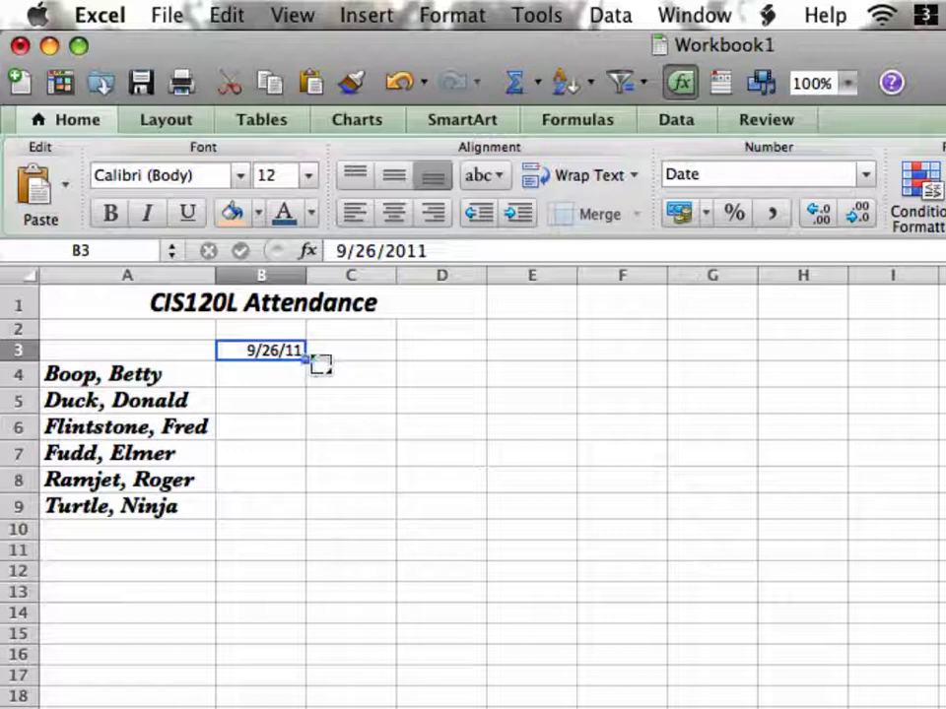
{"action": "left_click_drag", "start_coordinate": [349, 364], "coordinate": [944, 355]}
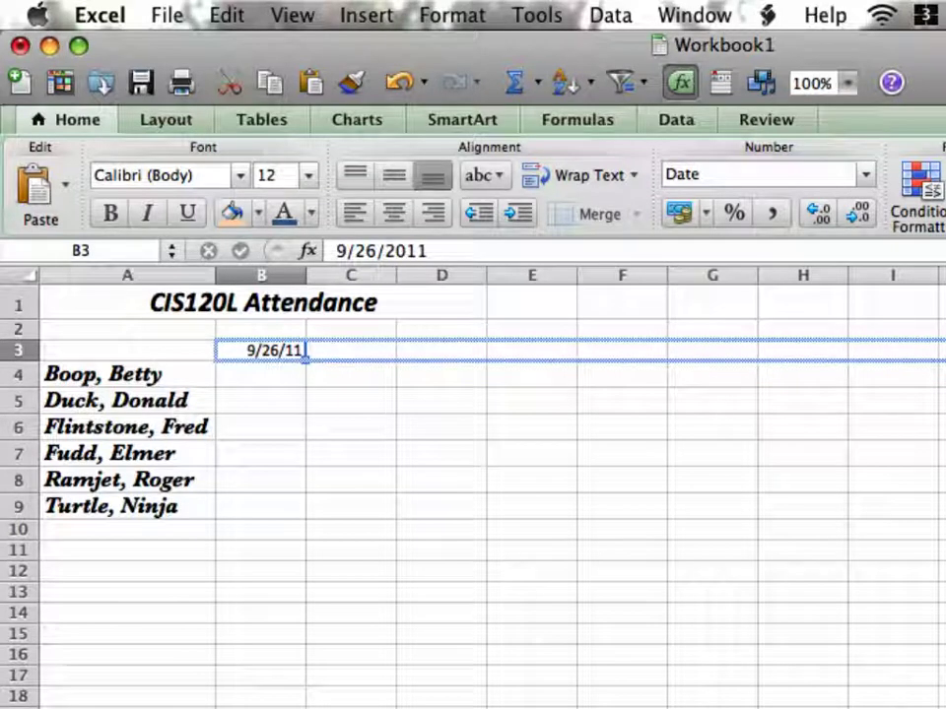
{"action": "left_click_drag", "start_coordinate": [944, 354], "coordinate": [944, 354]}
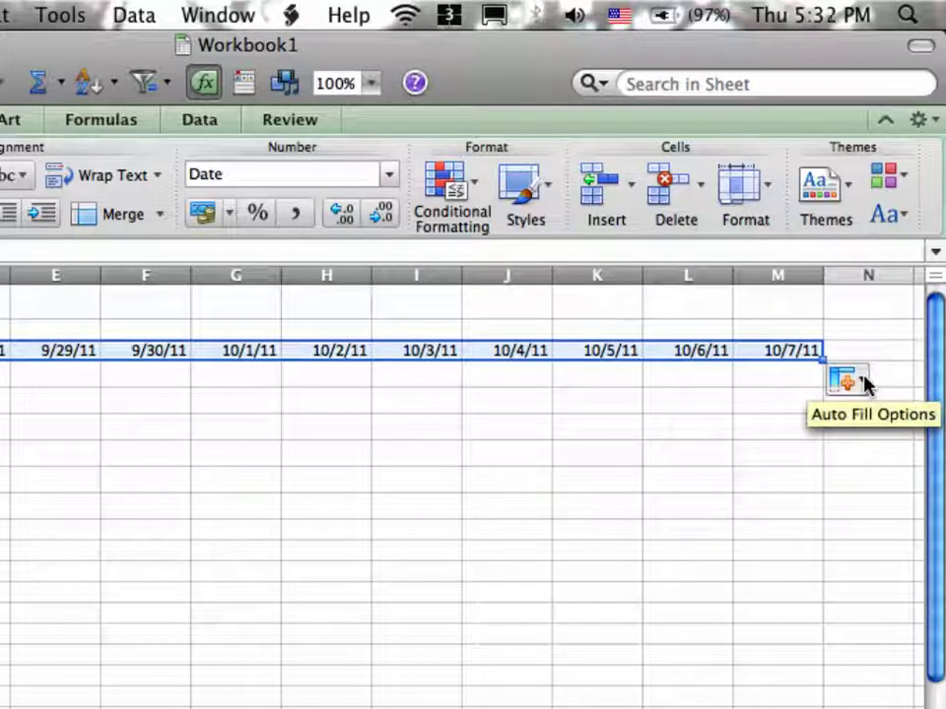
{"action": "left_click", "coordinate": [864, 382]}
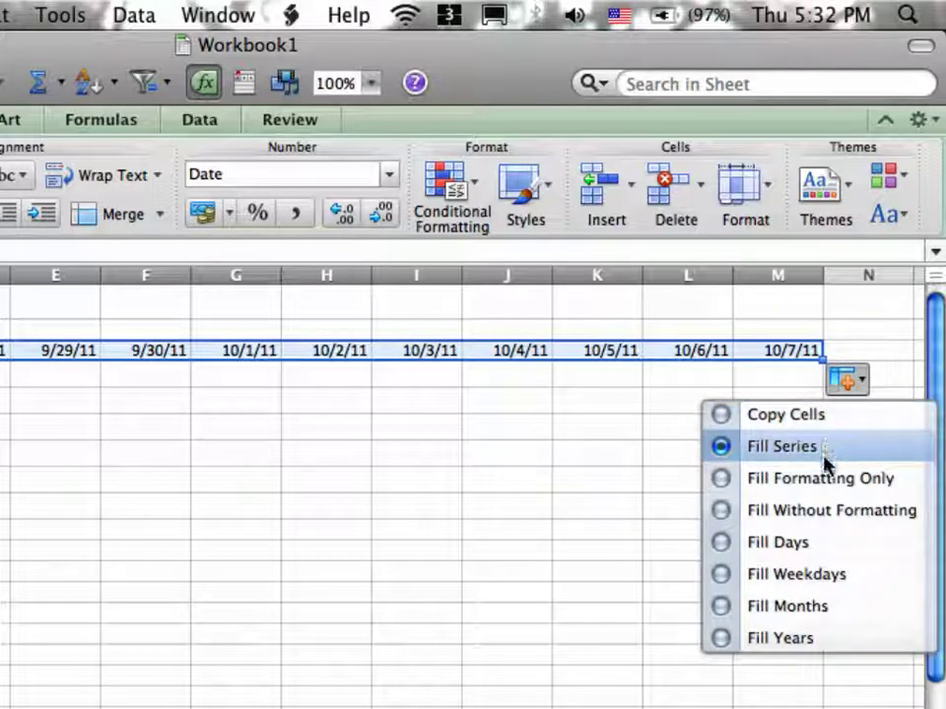
{"action": "left_click", "coordinate": [803, 575]}
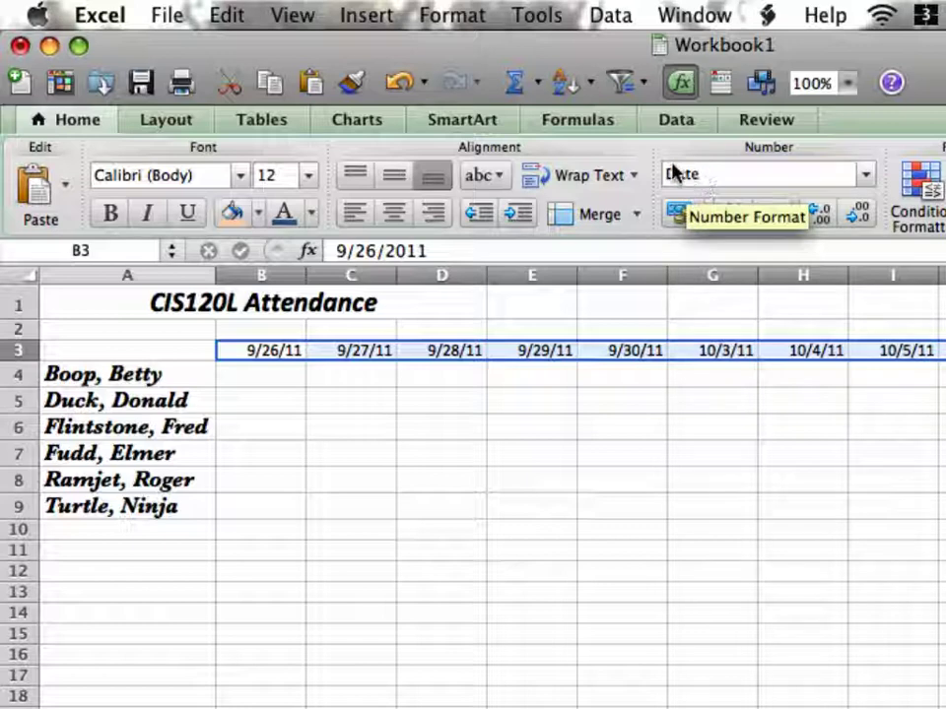
{"action": "left_click", "coordinate": [866, 176]}
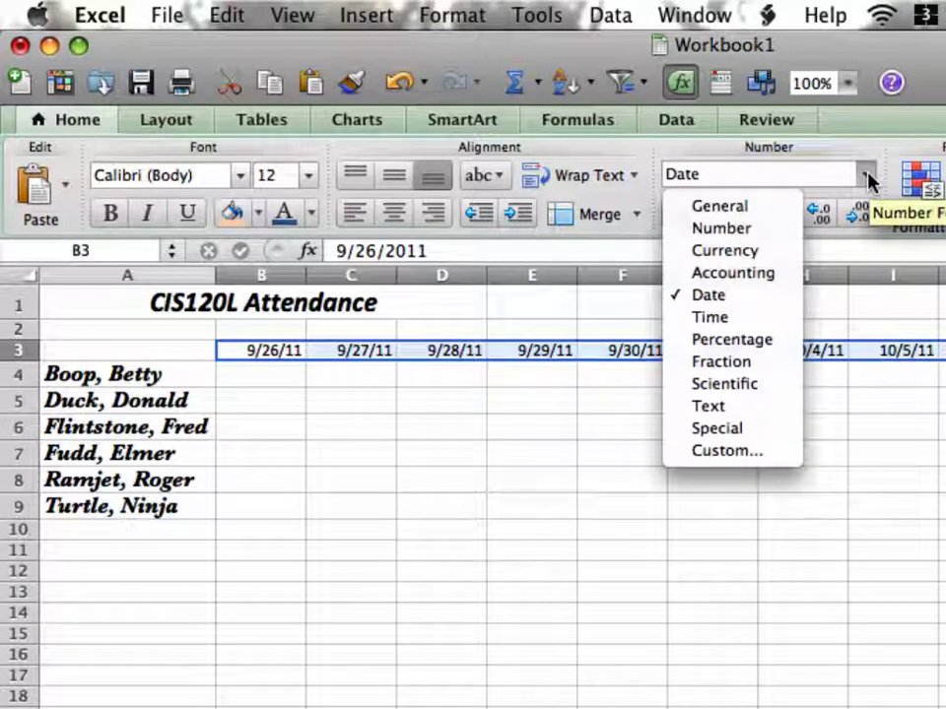
{"action": "left_click", "coordinate": [867, 177]}
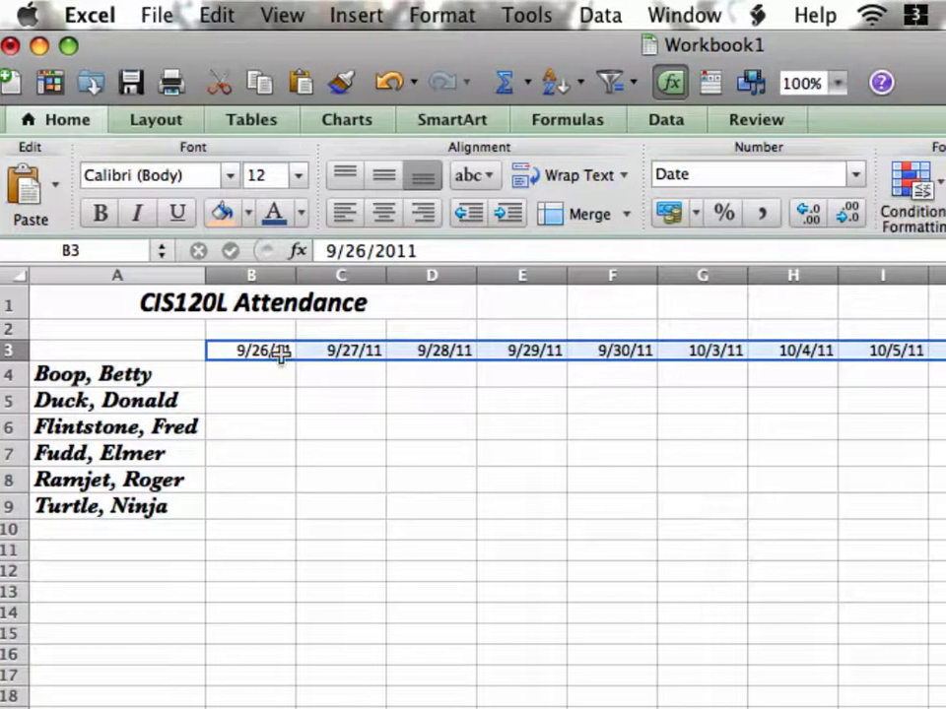
- Format the row 3 dates with the 14-Mar date type in the Format Cells dialog
{"action": "left_click", "coordinate": [449, 17]}
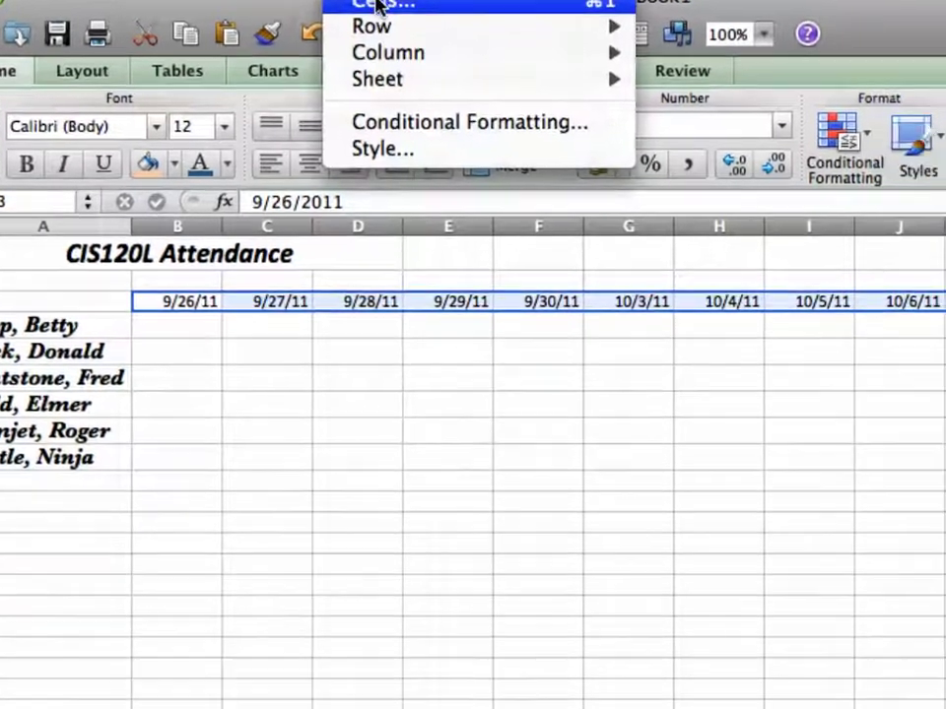
{"action": "left_click", "coordinate": [456, 48]}
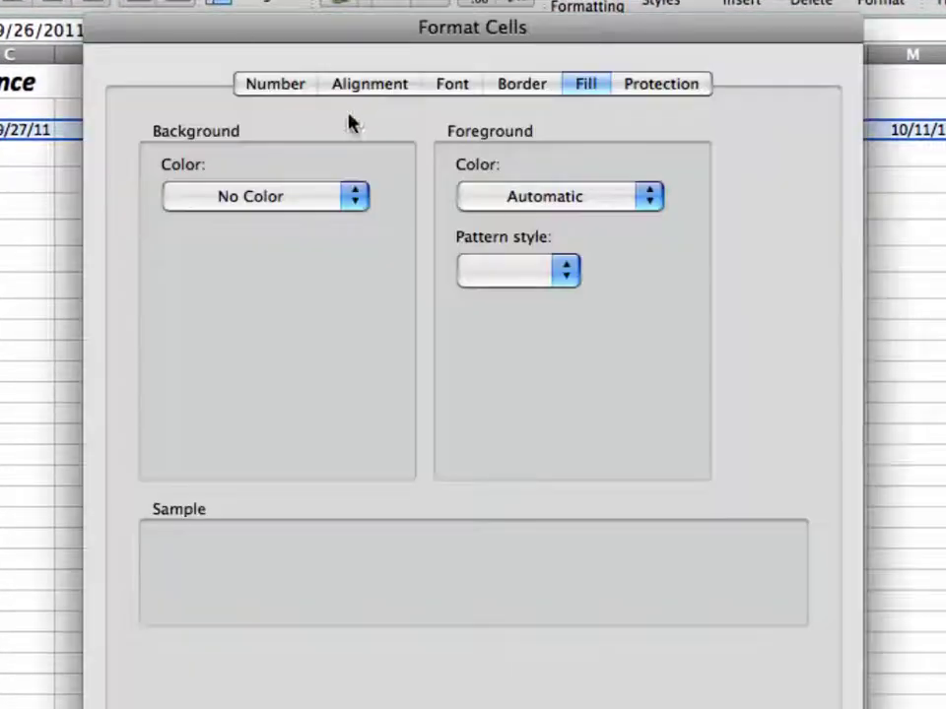
{"action": "left_click", "coordinate": [280, 87]}
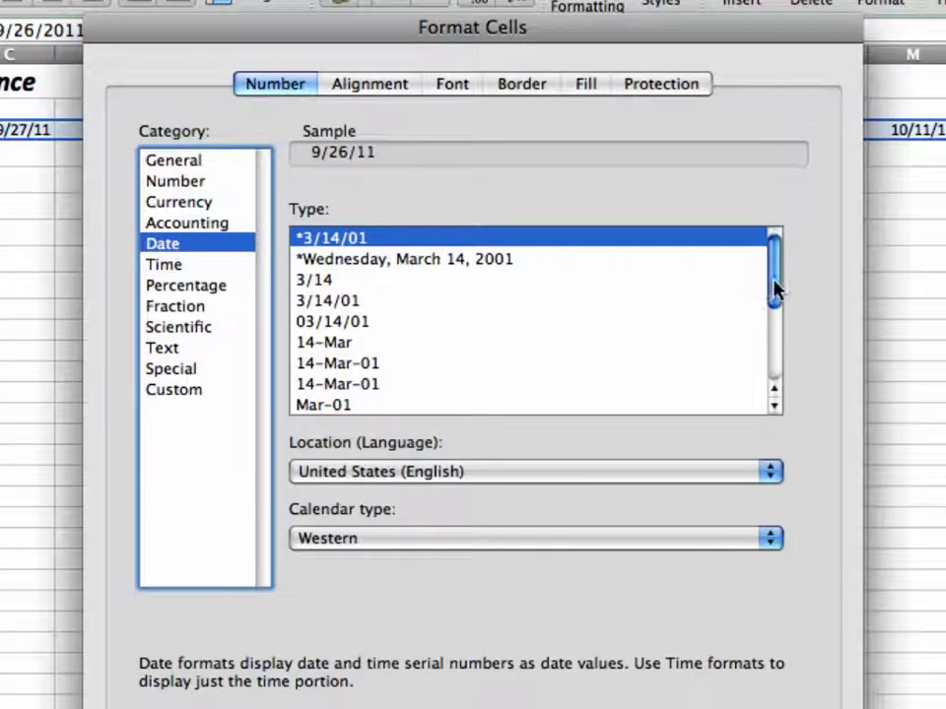
{"action": "mouse_move", "coordinate": [772, 291]}
{"action": "left_mouse_down"}
{"action": "mouse_move", "coordinate": [773, 354]}
{"action": "mouse_move", "coordinate": [774, 271]}
{"action": "left_mouse_up"}
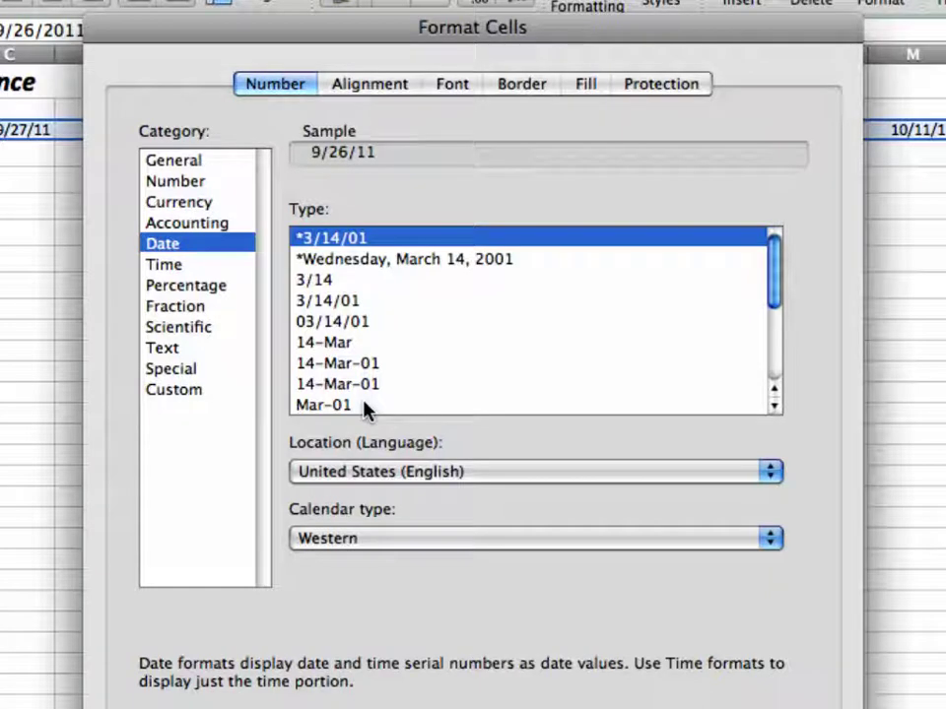
{"action": "left_click", "coordinate": [774, 406]}
{"action": "left_click", "coordinate": [774, 407]}
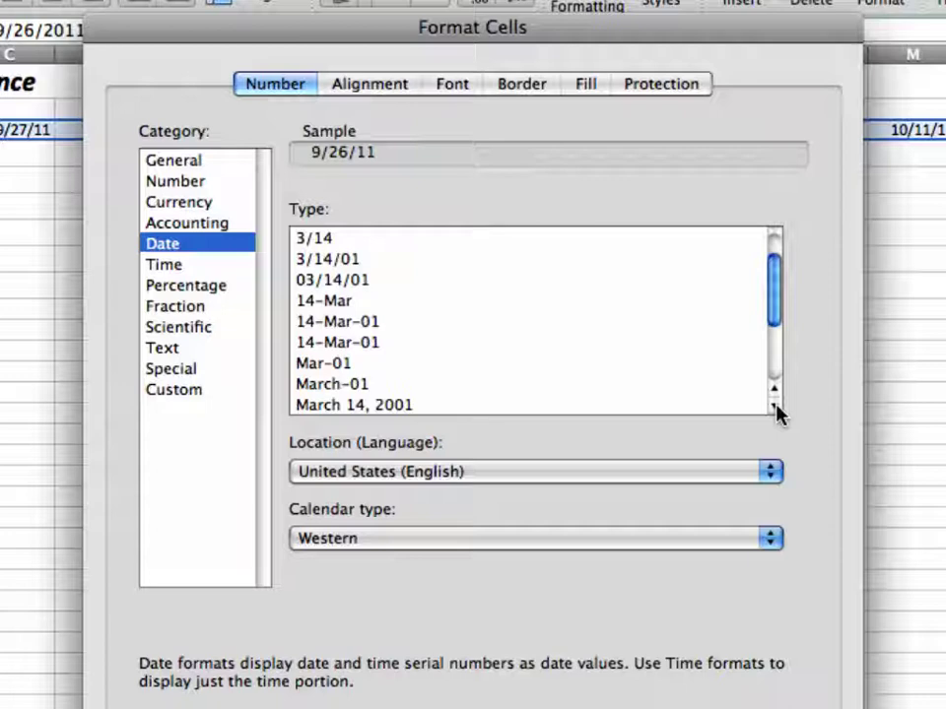
{"action": "left_click", "coordinate": [774, 407]}
{"action": "left_click", "coordinate": [774, 407]}
{"action": "left_click", "coordinate": [774, 407]}
{"action": "left_click", "coordinate": [774, 407]}
{"action": "left_click", "coordinate": [774, 407]}
{"action": "left_click", "coordinate": [774, 407]}
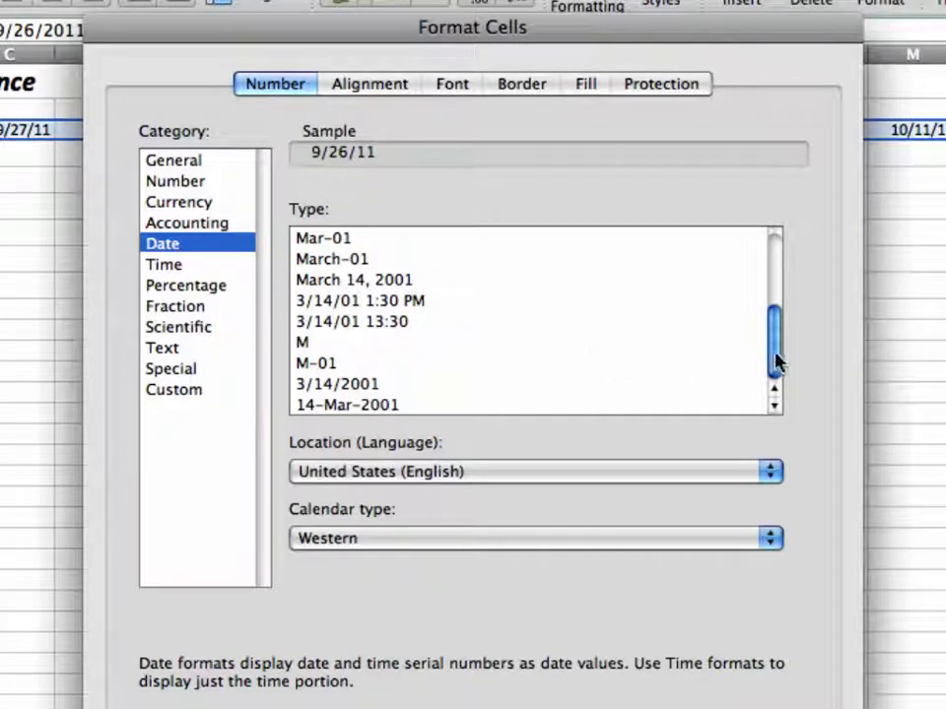
{"action": "left_click_drag", "start_coordinate": [776, 358], "coordinate": [775, 312]}
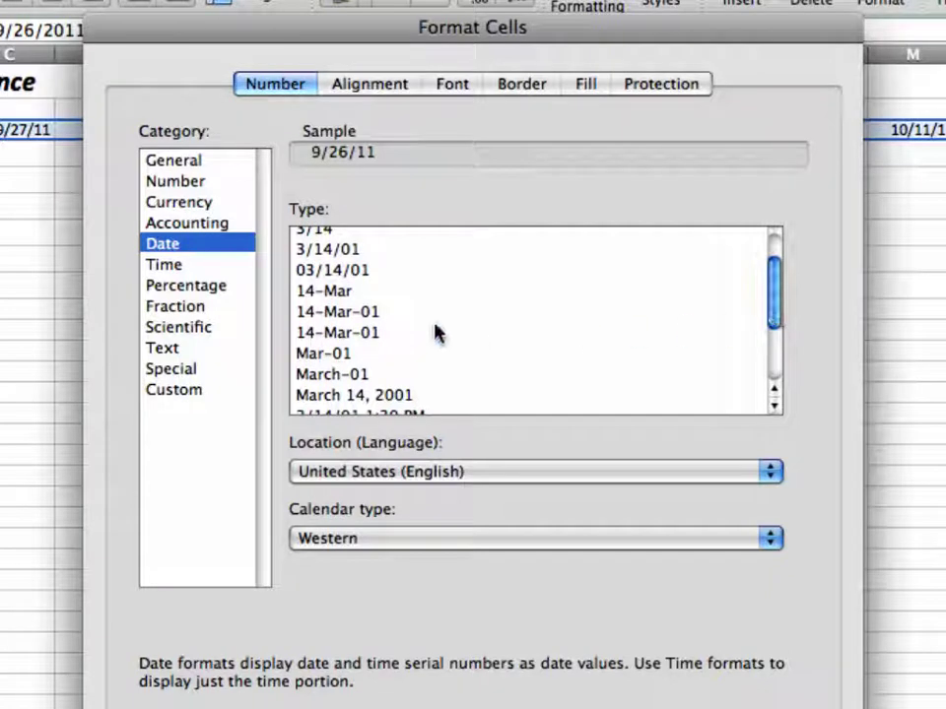
{"action": "left_click", "coordinate": [327, 294]}
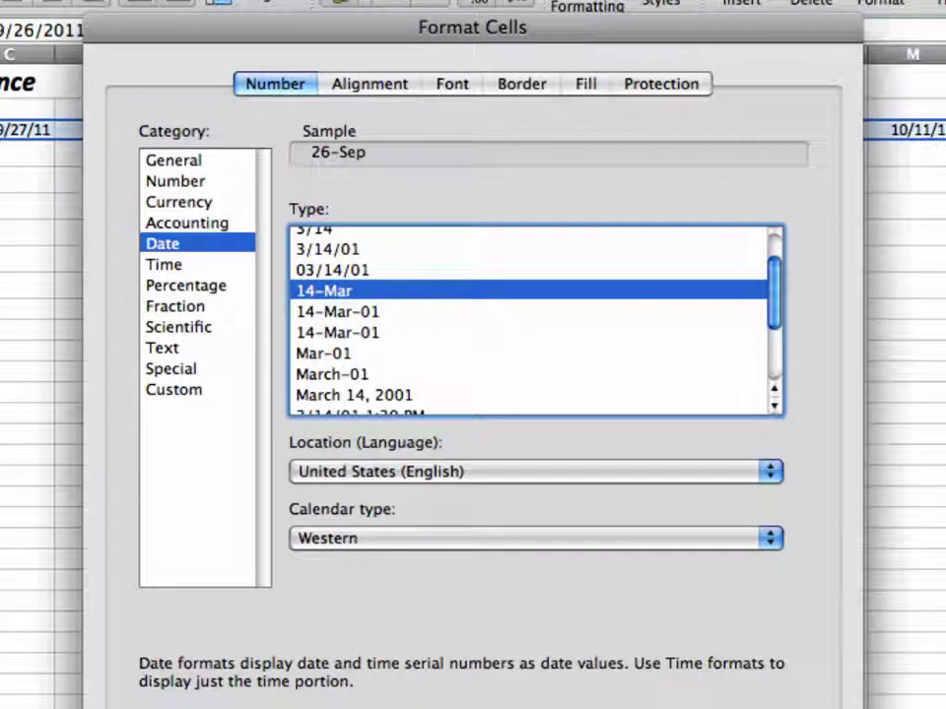
{"action": "key", "text": "Return"}
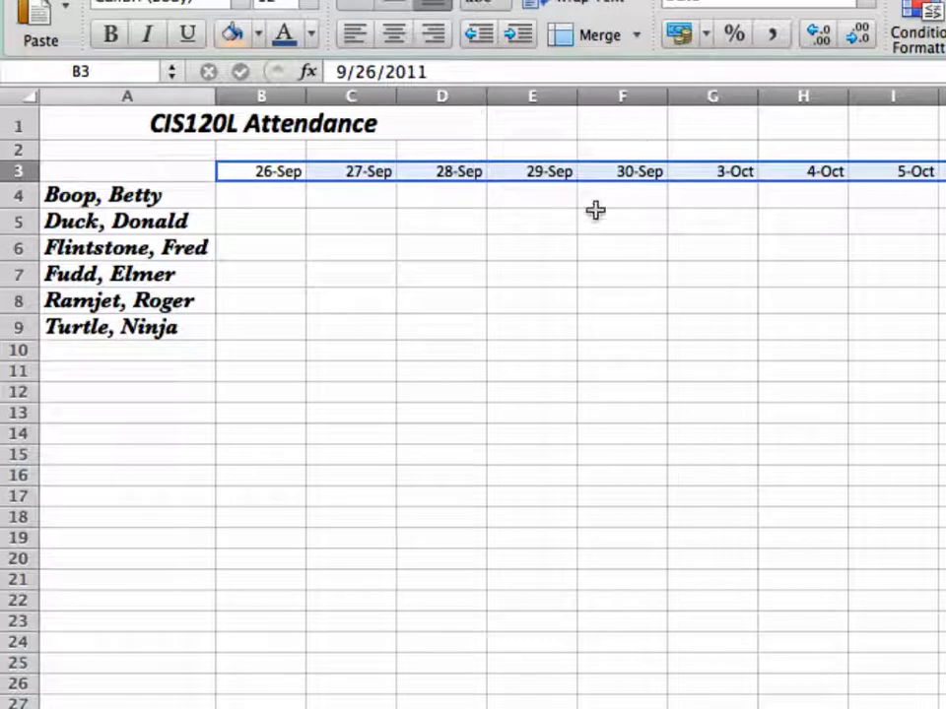
- Try the *Wednesday, March 14, 2001 date type on the row 3 dates and undo it
{"action": "left_click", "coordinate": [438, 1]}
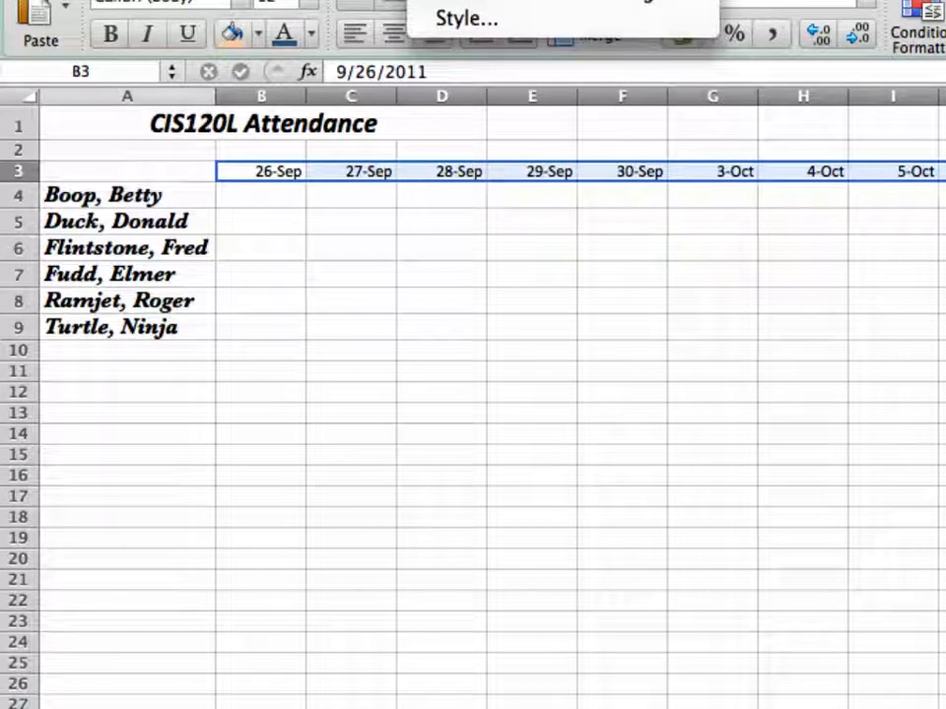
{"action": "key", "text": "super+1"}
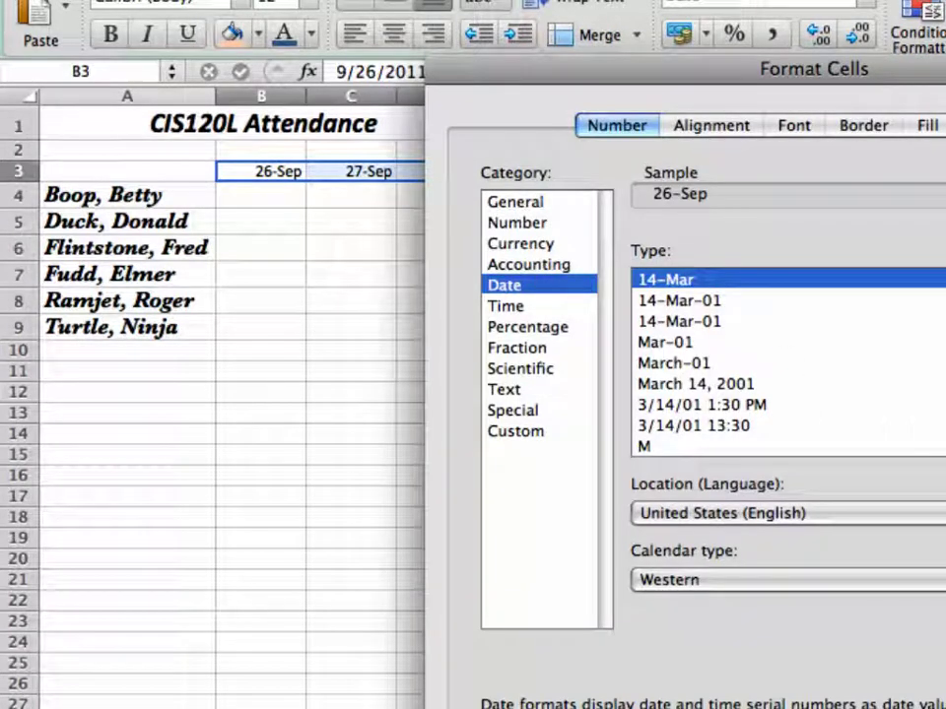
{"action": "scroll", "coordinate": [788, 361], "scroll_direction": "down", "scroll_amount": 2}
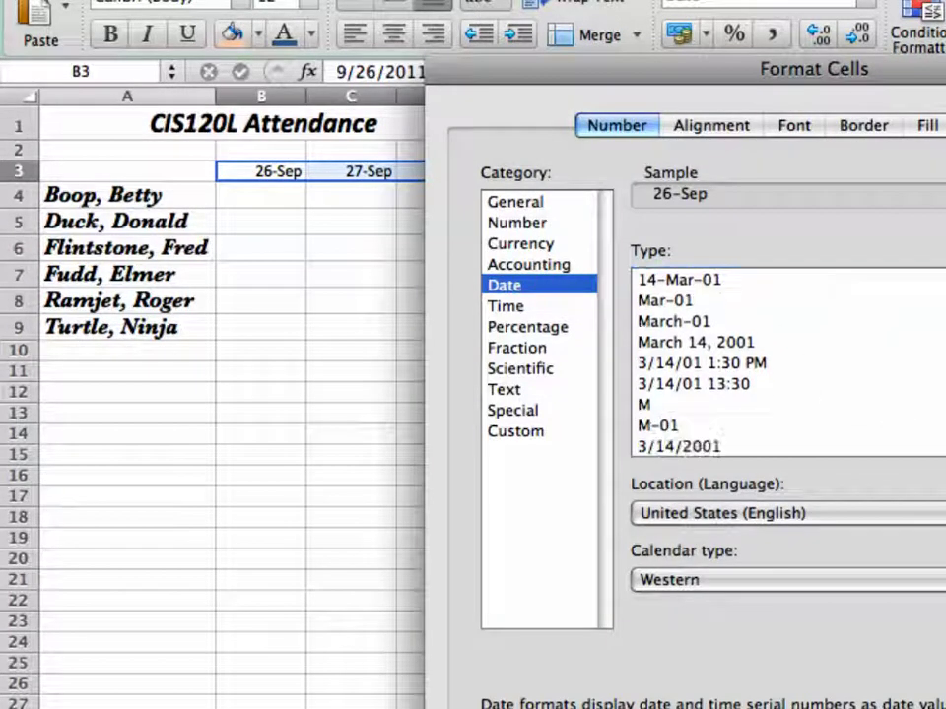
{"action": "scroll", "coordinate": [788, 362], "scroll_direction": "up", "scroll_amount": 4}
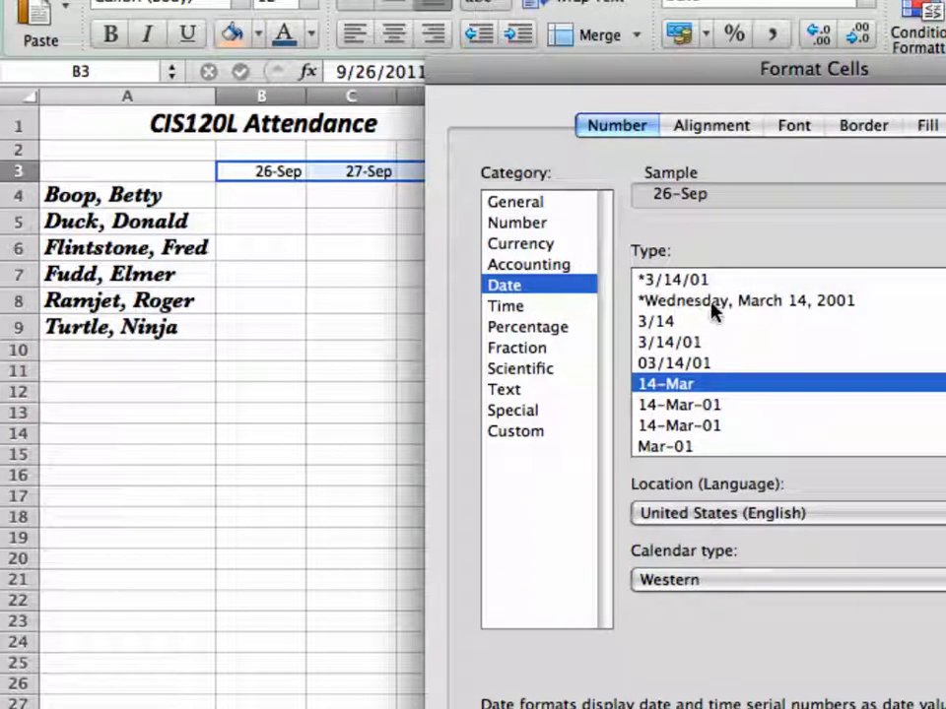
{"action": "left_click", "coordinate": [741, 311]}
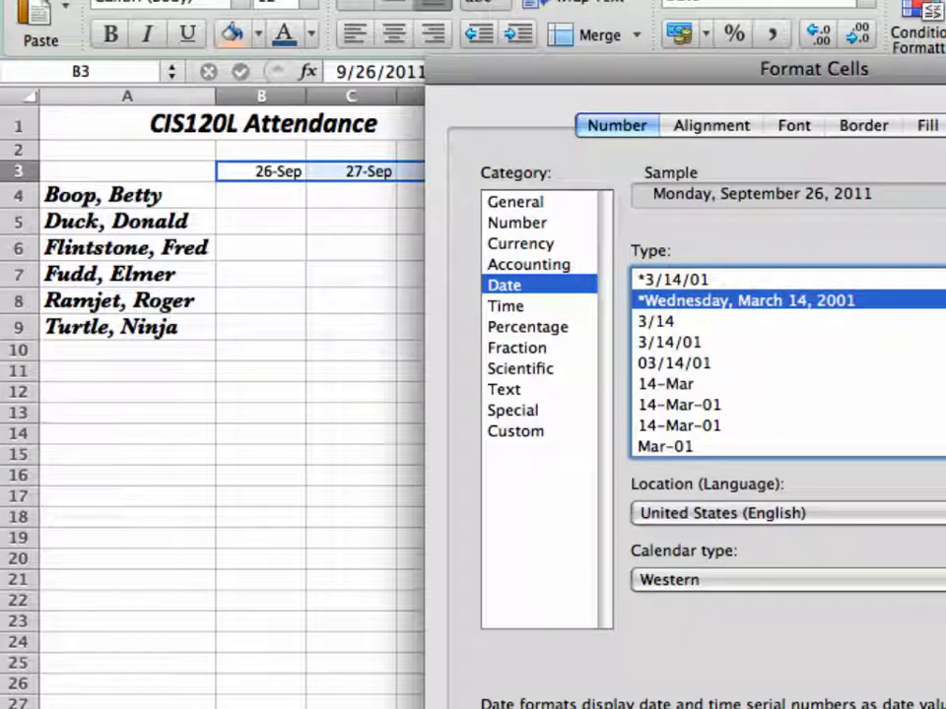
{"action": "key", "text": "Return"}
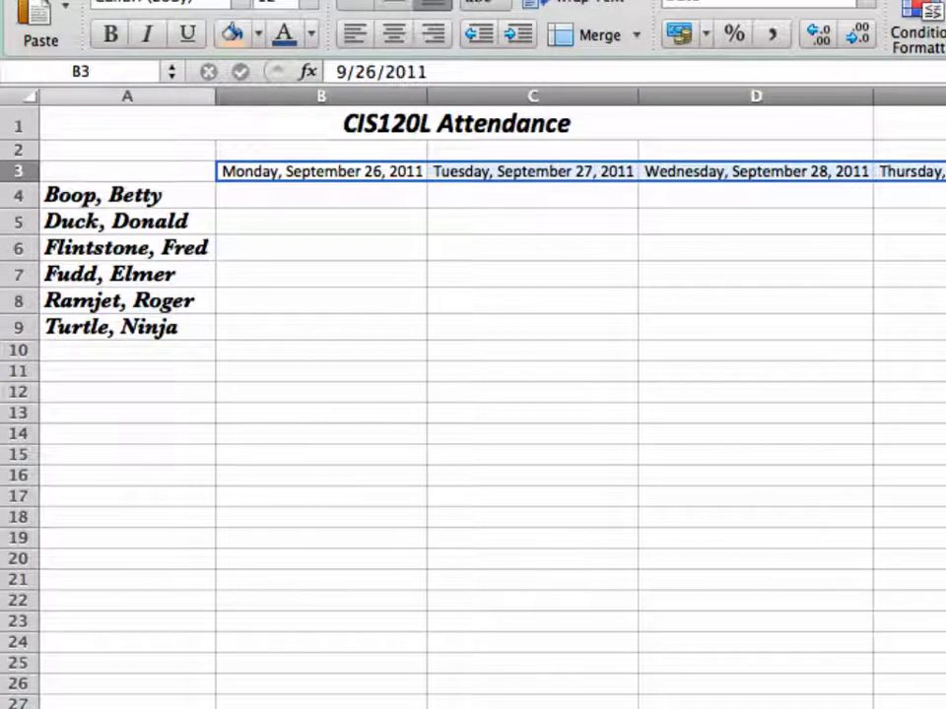
{"action": "key", "text": "super+z"}
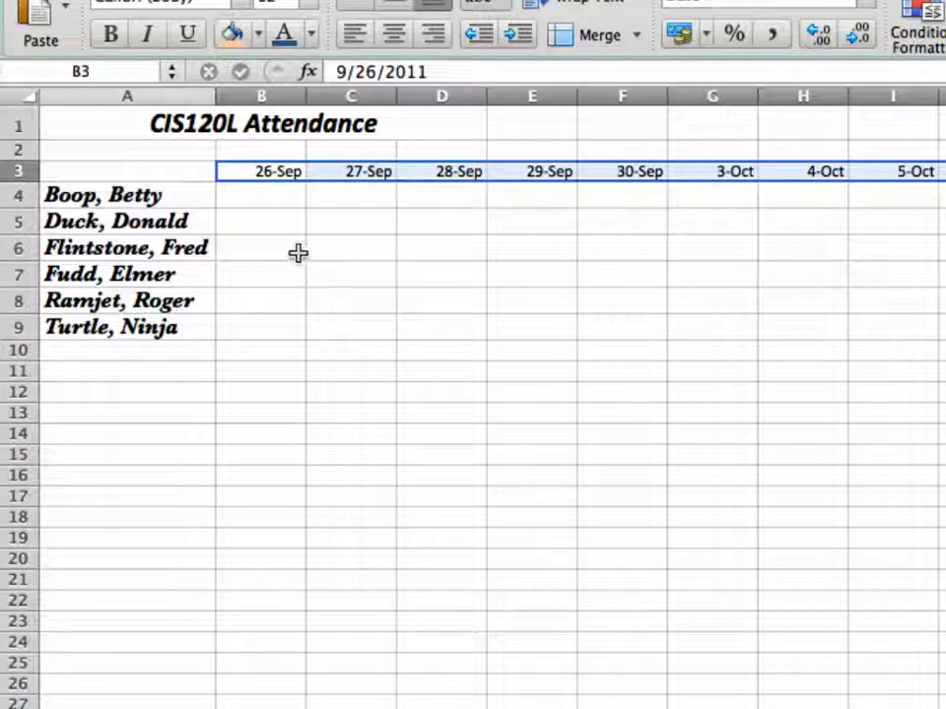
- On the CIS120L Gradebook sheet, select the named range Grades and format it as Currency
{"action": "left_click", "coordinate": [412, 706]}
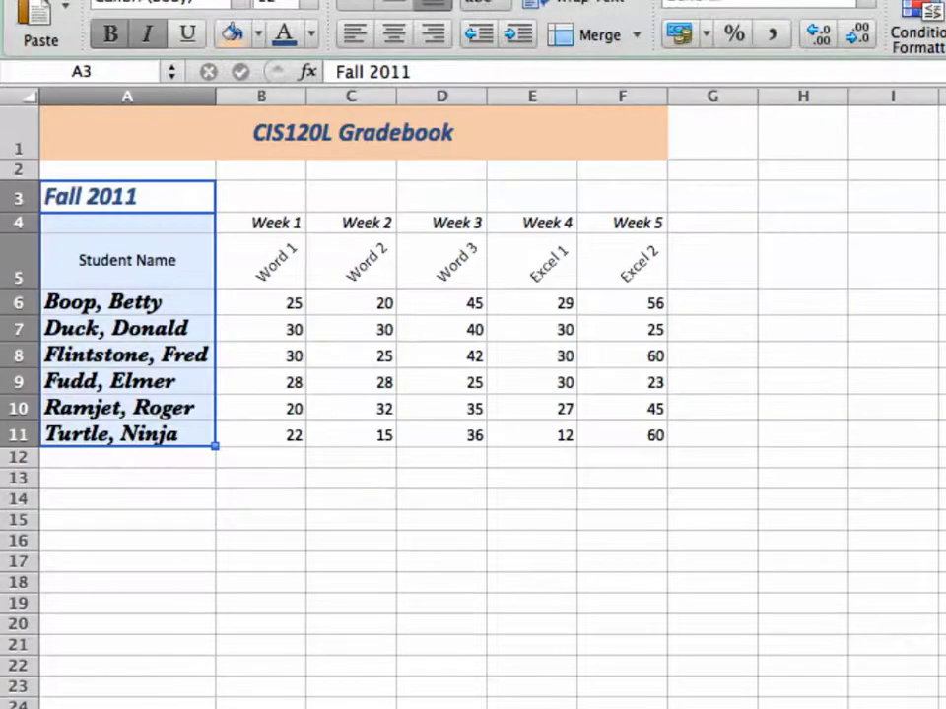
{"action": "mouse_move", "coordinate": [283, 302]}
{"action": "left_mouse_down"}
{"action": "mouse_move", "coordinate": [582, 319]}
{"action": "mouse_move", "coordinate": [296, 305]}
{"action": "left_mouse_up"}
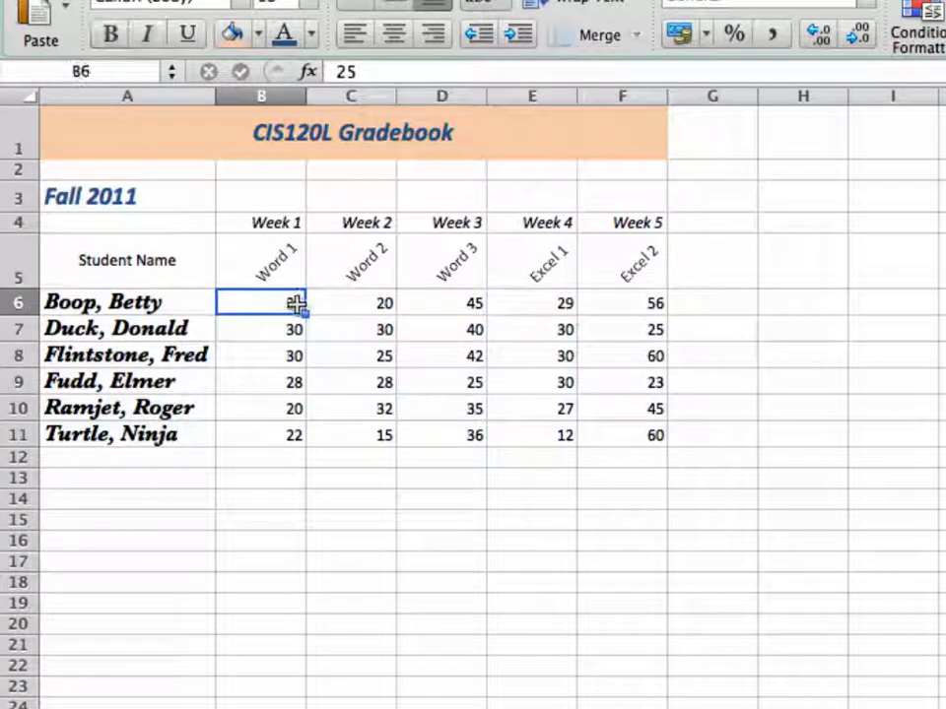
{"action": "left_click", "coordinate": [171, 73]}
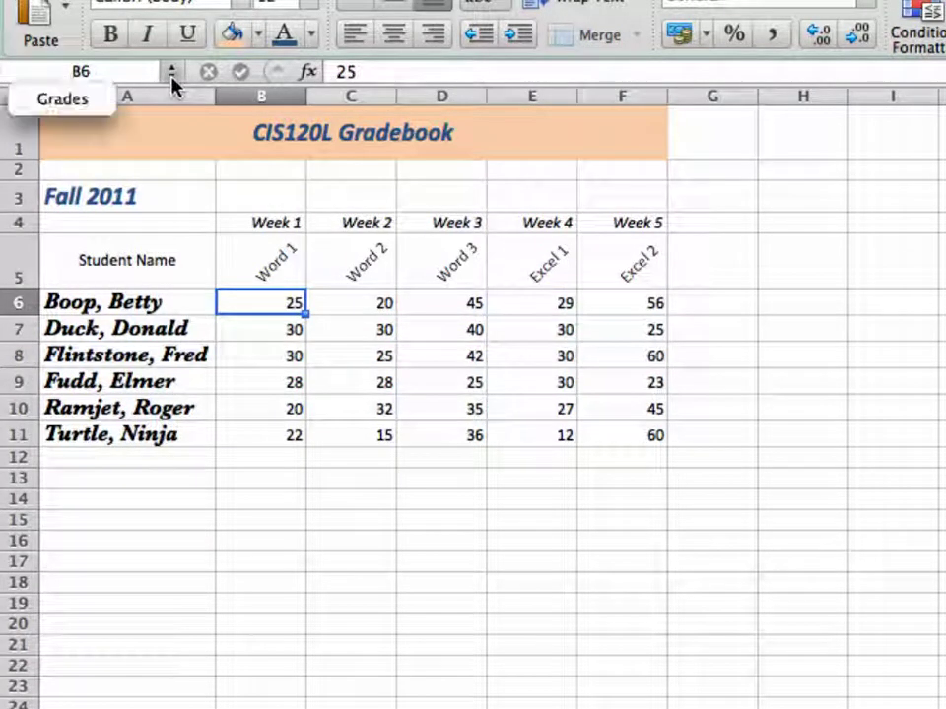
{"action": "left_click", "coordinate": [69, 102]}
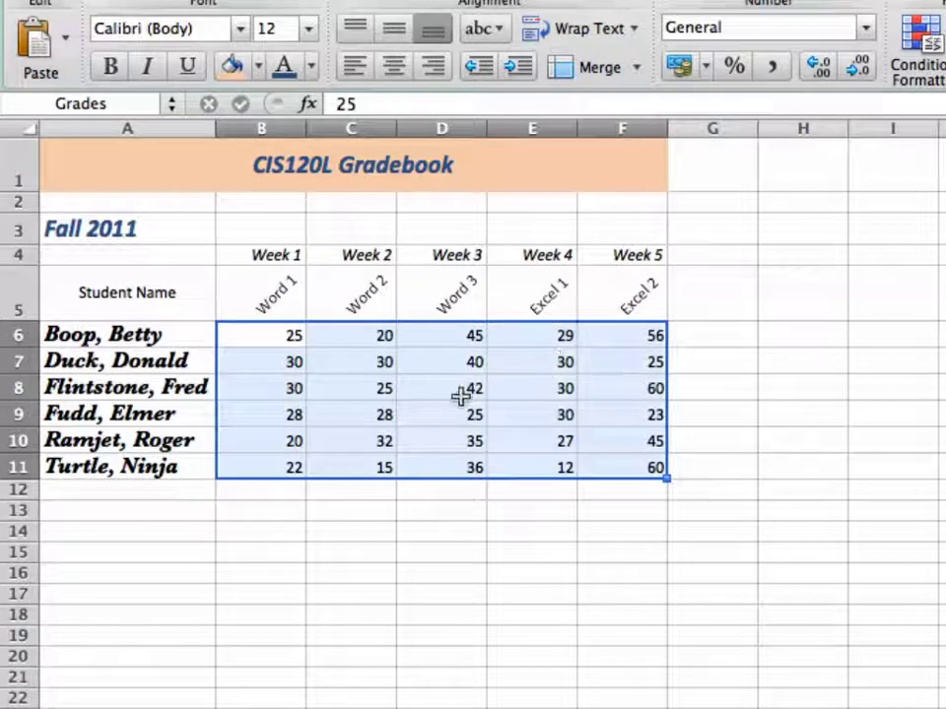
{"action": "left_click", "coordinate": [866, 30]}
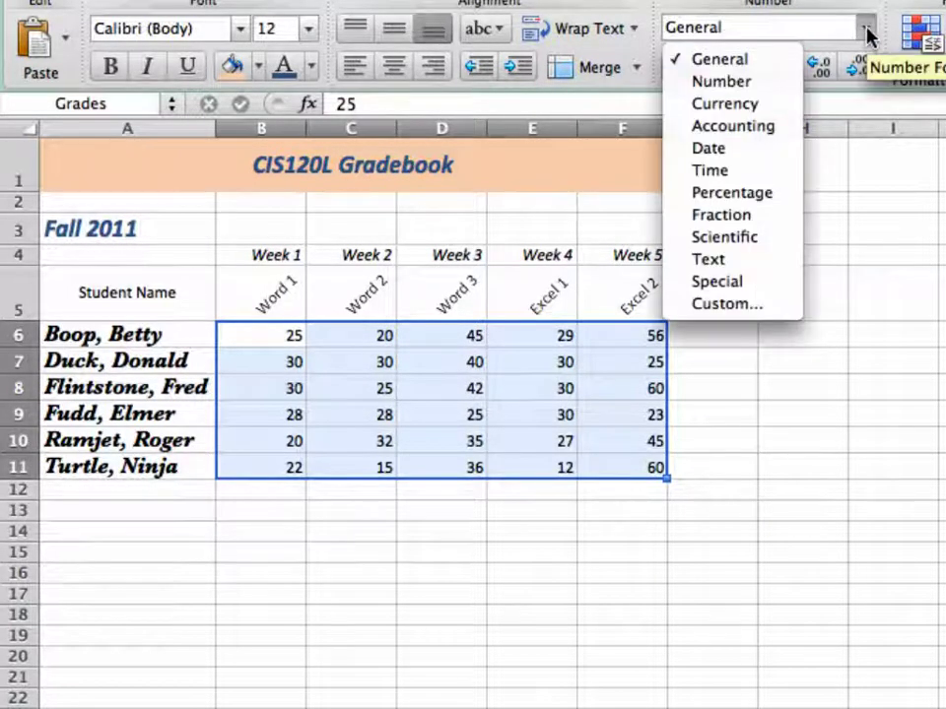
{"action": "left_click", "coordinate": [763, 106]}
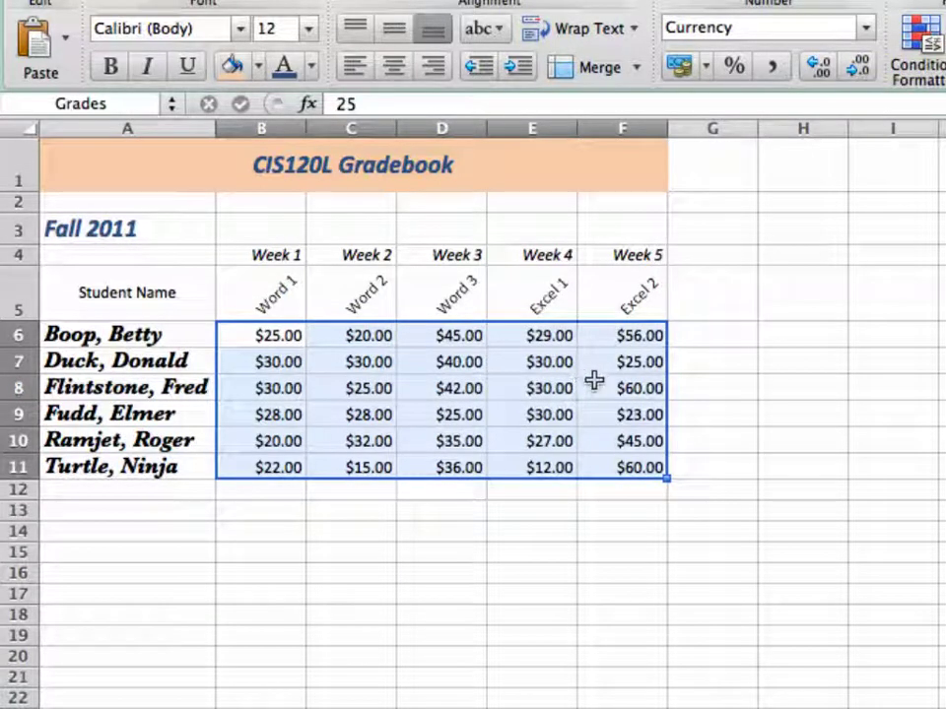
- Remove all decimals from the Grades range, and increase it to four decimal places
{"action": "left_click", "coordinate": [858, 68]}
{"action": "left_click", "coordinate": [858, 68]}
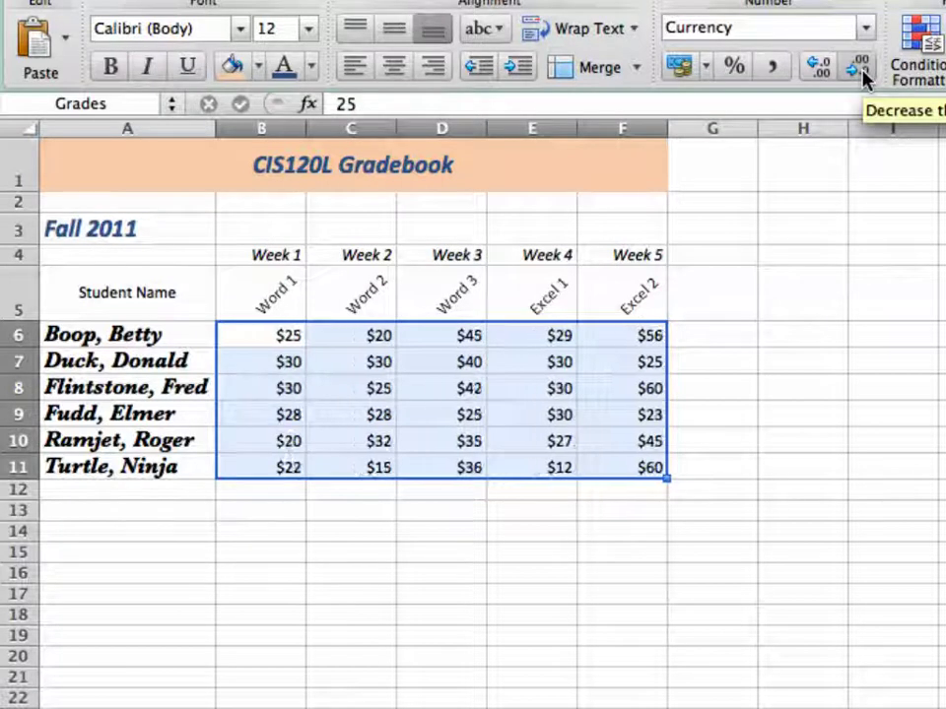
{"action": "left_click", "coordinate": [822, 68]}
{"action": "left_click", "coordinate": [821, 68]}
{"action": "left_click", "coordinate": [821, 68]}
{"action": "left_click", "coordinate": [822, 68]}
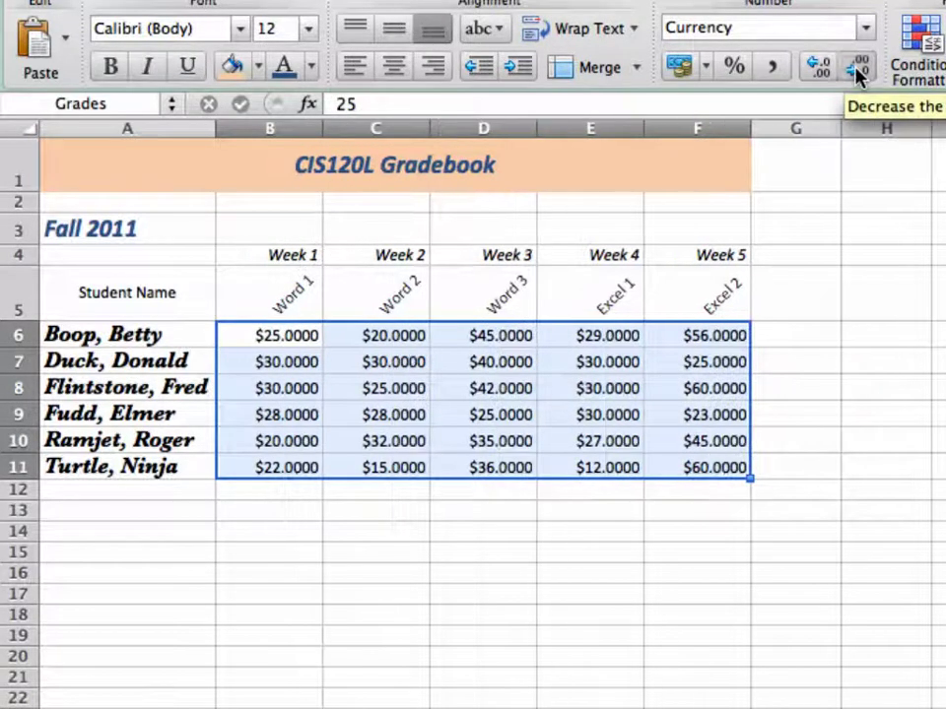
- Reduce the Grades range to one decimal place, and increase it to ten decimal places
{"action": "left_click", "coordinate": [856, 68]}
{"action": "left_click", "coordinate": [856, 68]}
{"action": "left_click", "coordinate": [857, 68]}
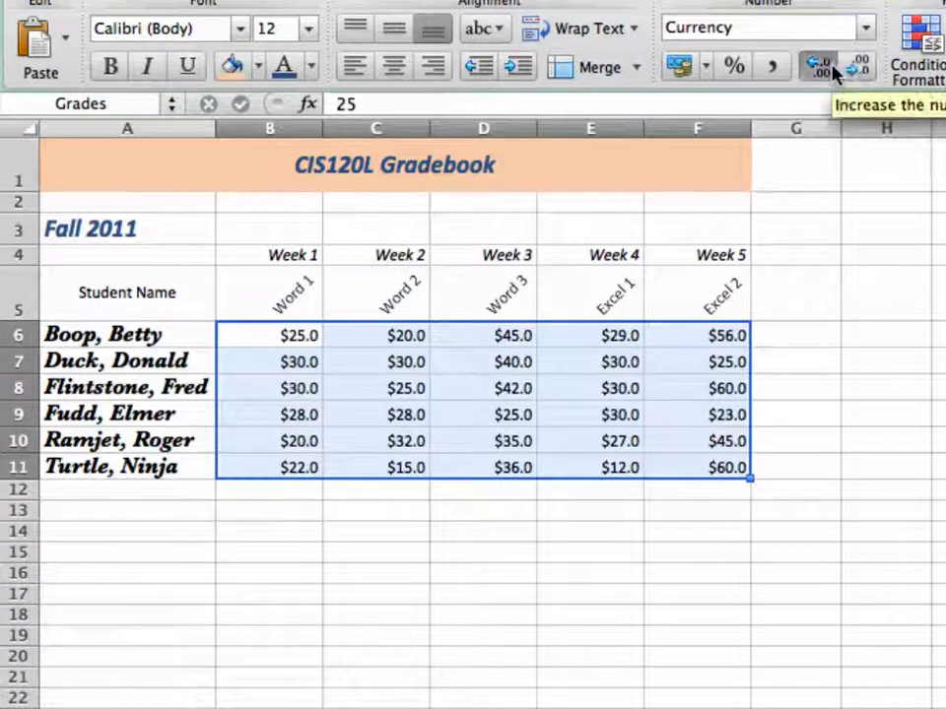
{"action": "left_click", "coordinate": [826, 68]}
{"action": "left_click", "coordinate": [830, 67]}
{"action": "left_click", "coordinate": [829, 67]}
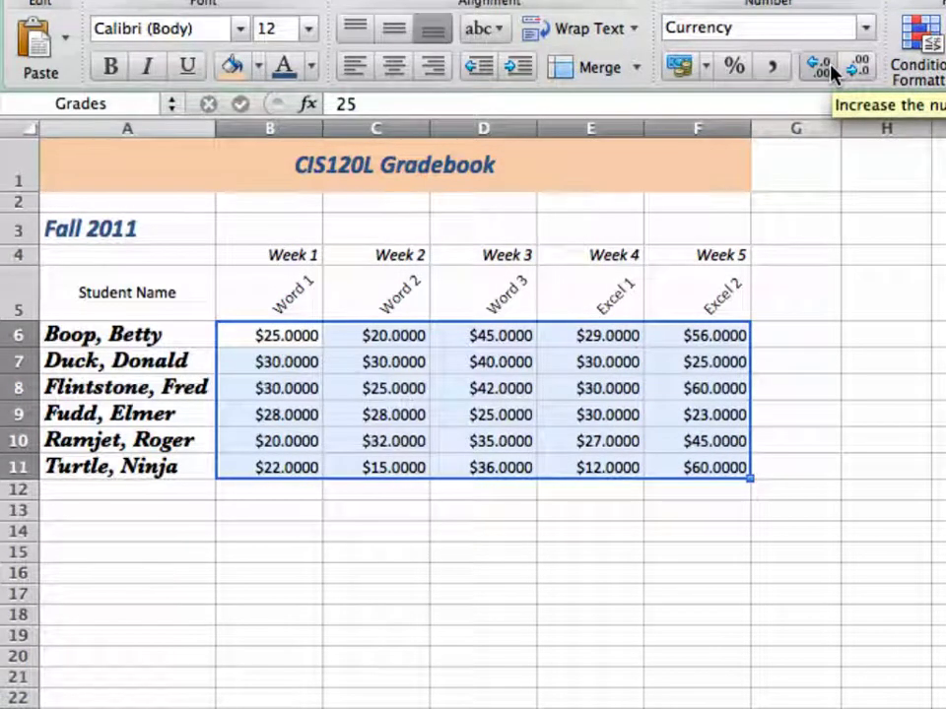
{"action": "left_click", "coordinate": [829, 67]}
{"action": "left_click", "coordinate": [830, 68]}
{"action": "left_click", "coordinate": [830, 68]}
{"action": "left_click", "coordinate": [830, 68]}
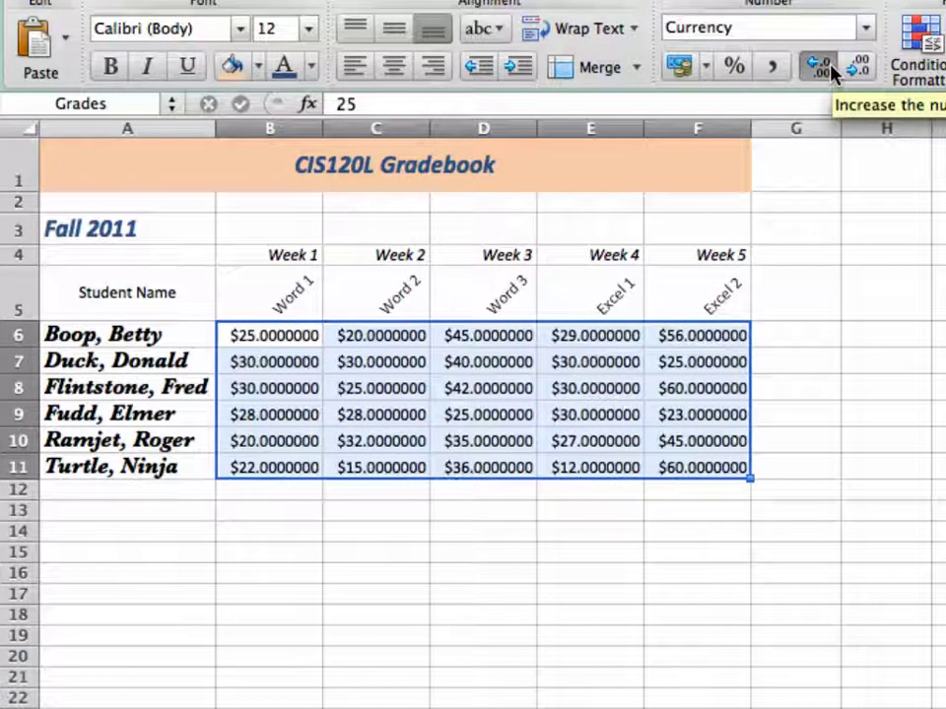
{"action": "left_click", "coordinate": [830, 68]}
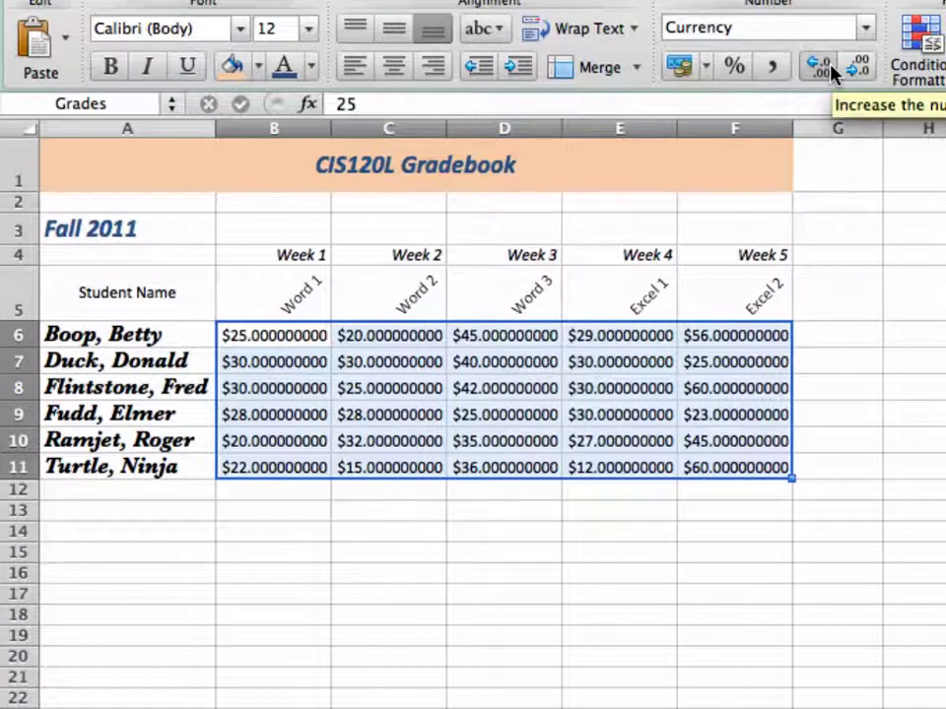
{"action": "left_click", "coordinate": [831, 68]}
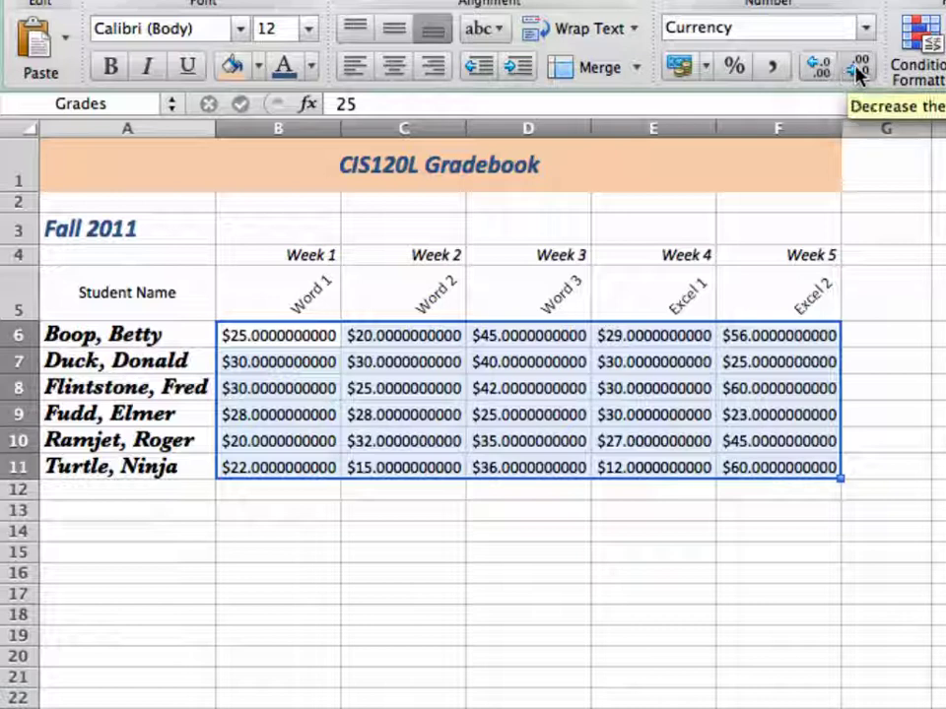
- Decrease the decimals of the Grades range to two places
{"action": "left_click", "coordinate": [856, 69]}
{"action": "left_click", "coordinate": [856, 69]}
{"action": "left_click", "coordinate": [856, 69]}
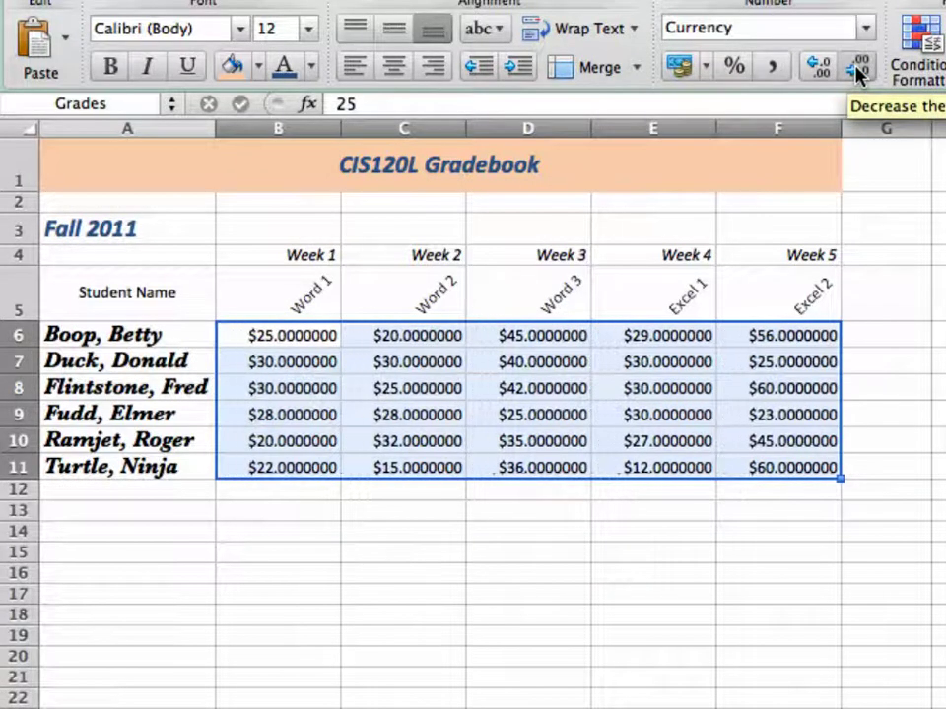
{"action": "left_click", "coordinate": [856, 69]}
{"action": "left_click", "coordinate": [856, 69]}
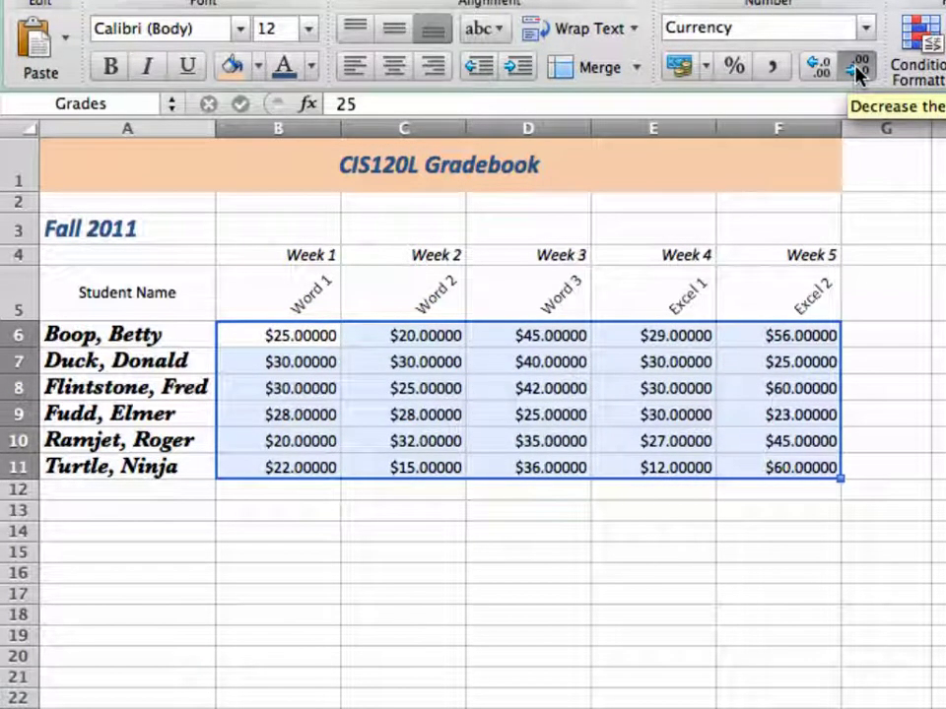
{"action": "left_click", "coordinate": [856, 69]}
{"action": "left_click", "coordinate": [856, 69]}
{"action": "left_click", "coordinate": [856, 69]}
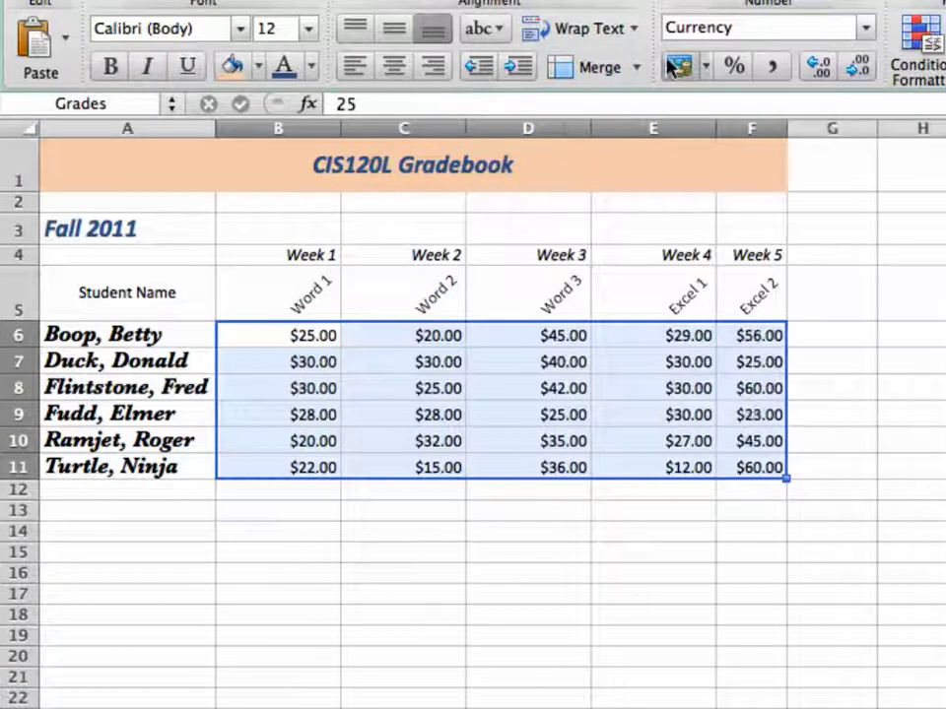
- Undo the last column width change, and narrow columns B through F to fit their contents
{"action": "key", "text": "super+z"}
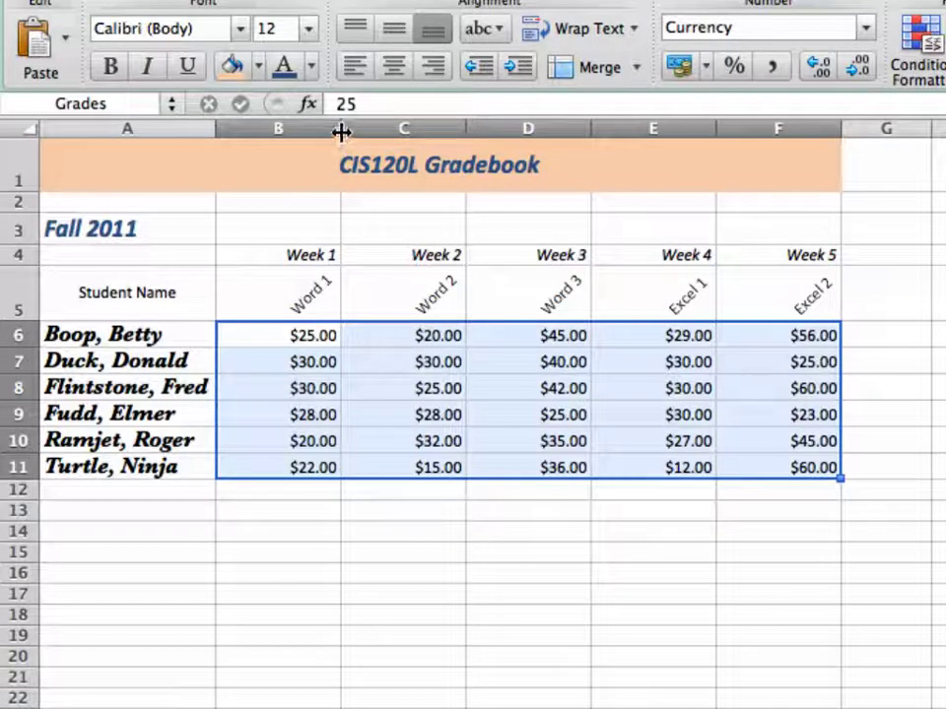
{"action": "left_click_drag", "start_coordinate": [340, 131], "coordinate": [286, 131]}
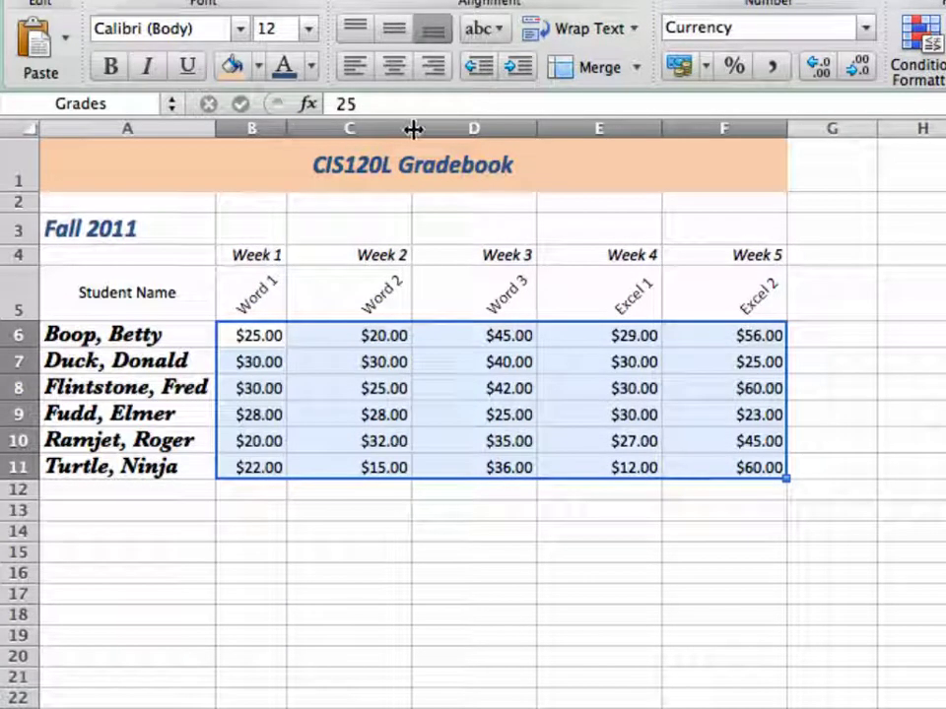
{"action": "left_click_drag", "start_coordinate": [412, 129], "coordinate": [358, 129]}
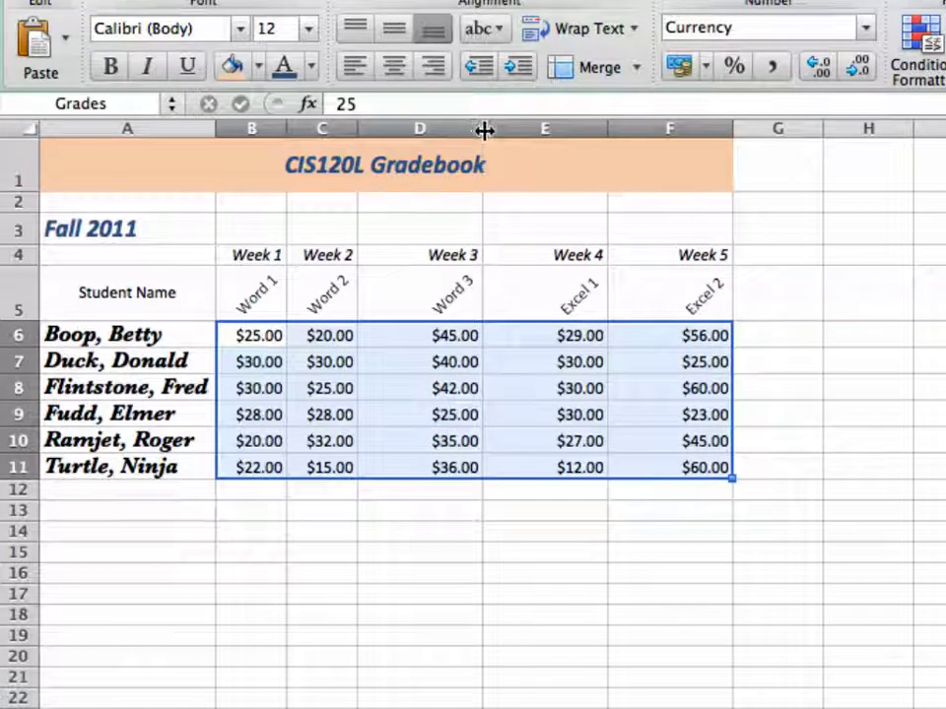
{"action": "double_click", "coordinate": [484, 130]}
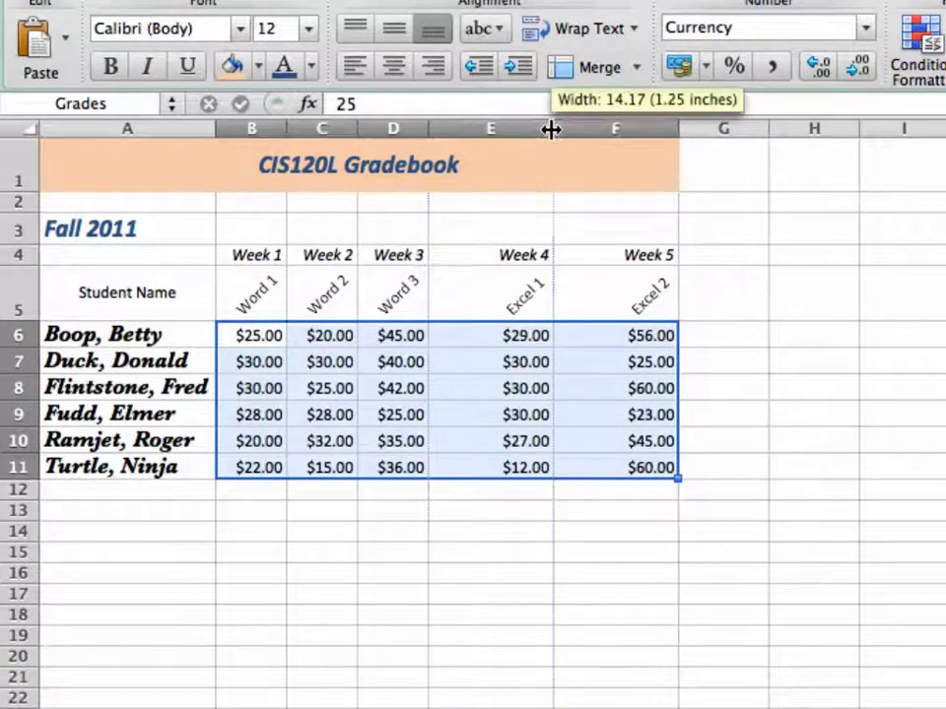
{"action": "double_click", "coordinate": [549, 130]}
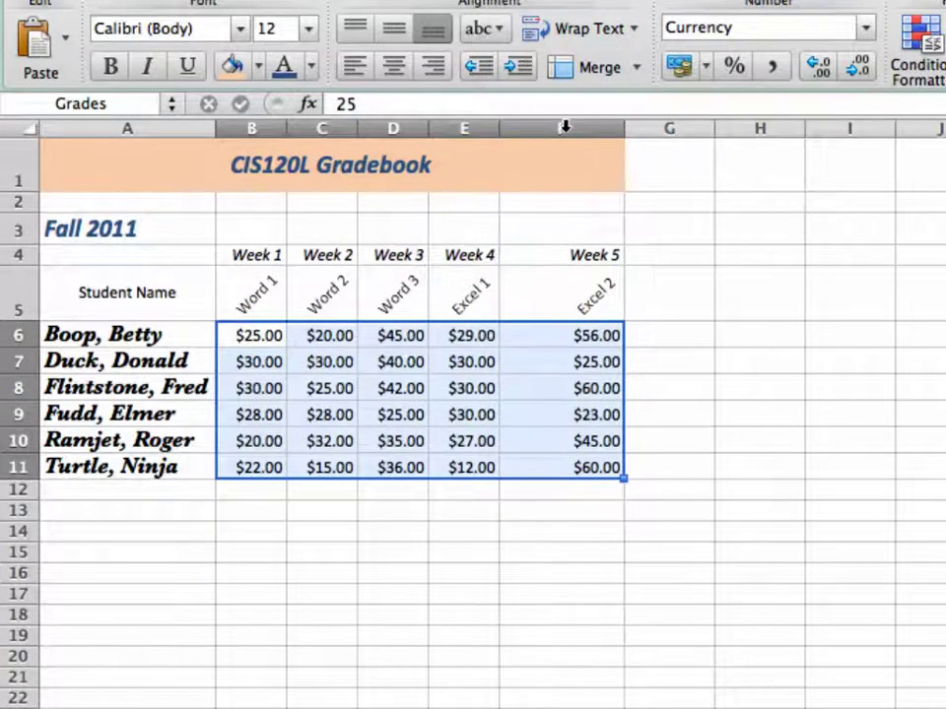
{"action": "double_click", "coordinate": [624, 130]}
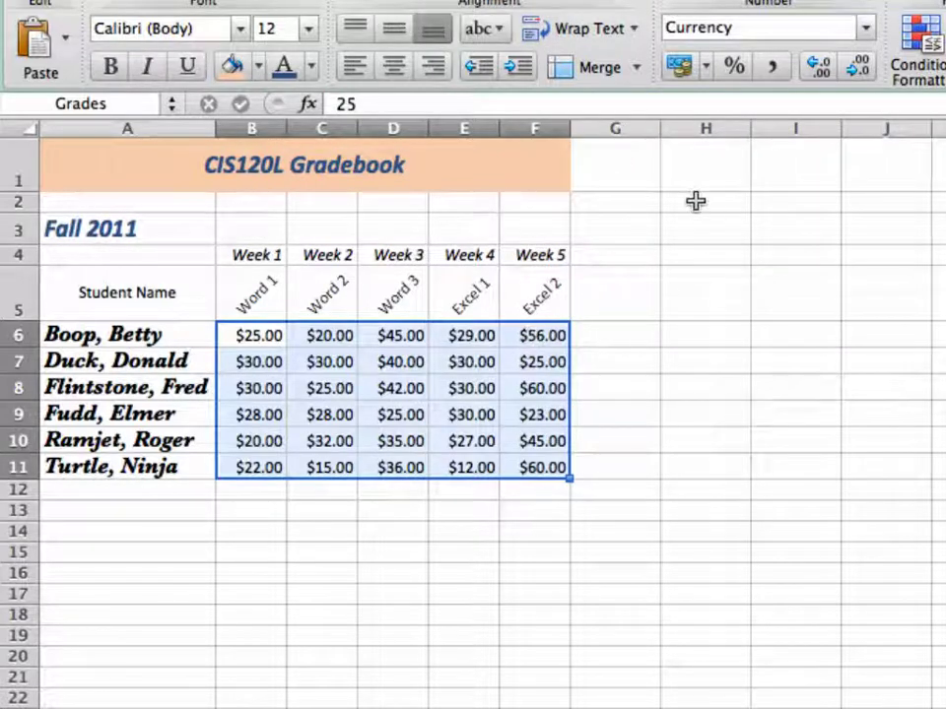
- Format the Grades range as Accounting, and try a value of 0 in cell B7, undoing that entry
{"action": "left_click", "coordinate": [865, 33]}
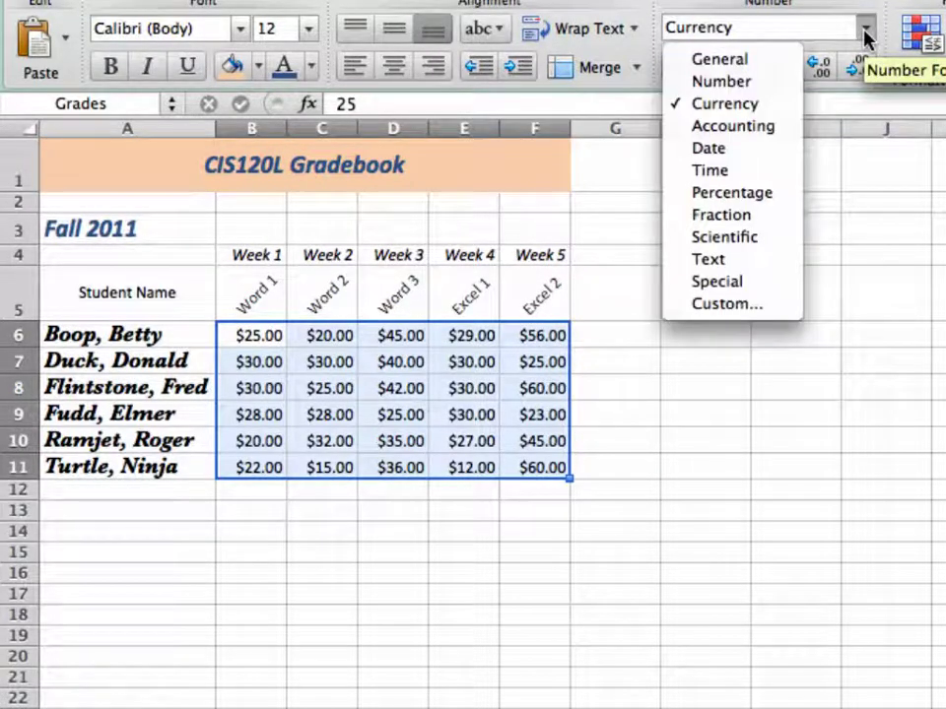
{"action": "left_click", "coordinate": [765, 126]}
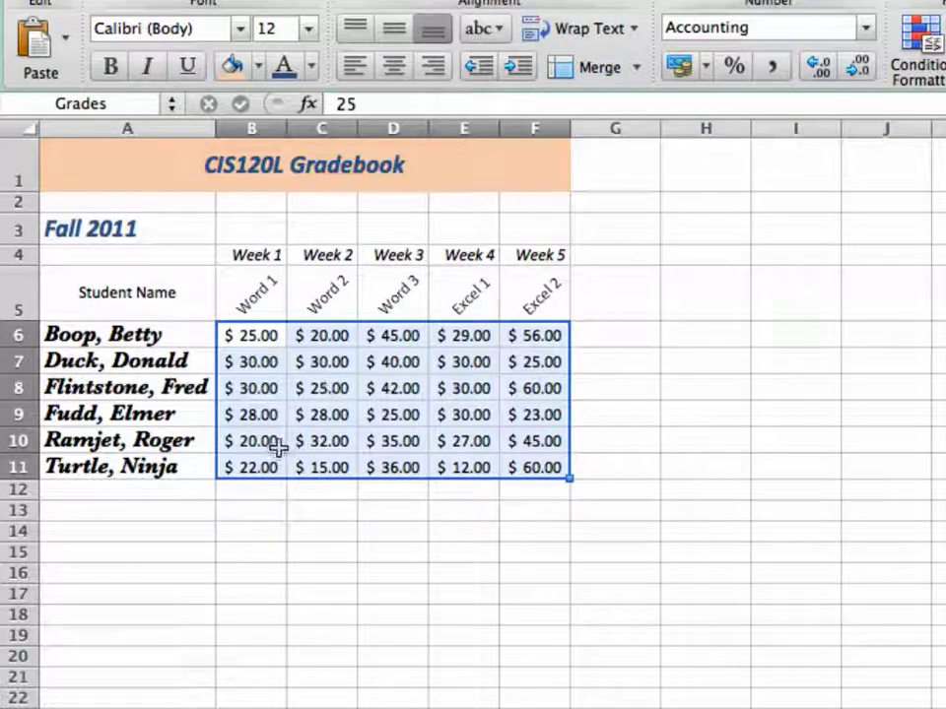
{"action": "left_click", "coordinate": [269, 362]}
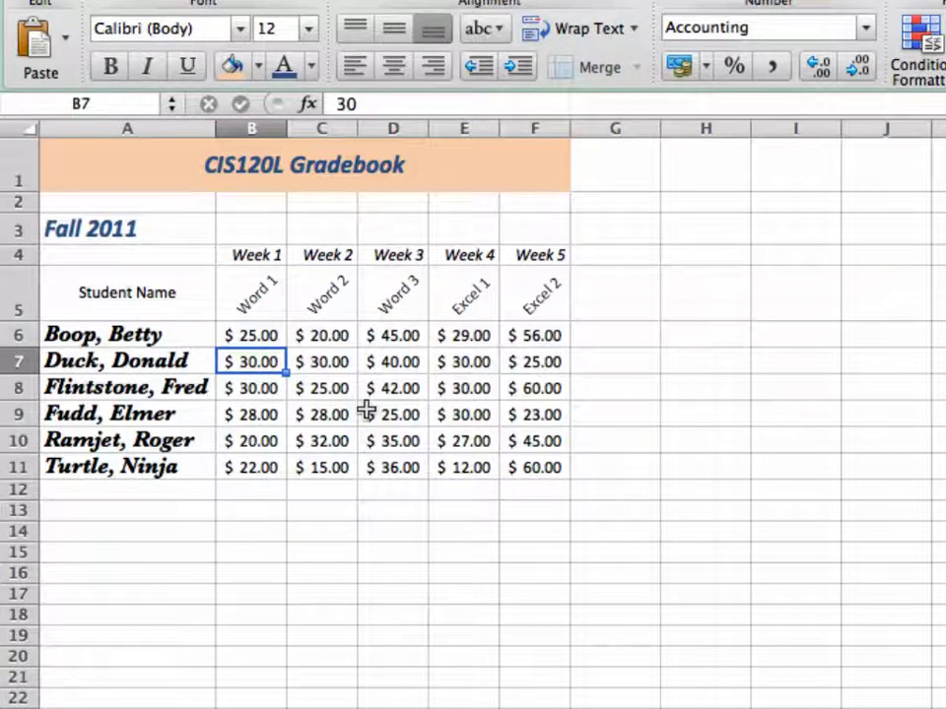
{"action": "type", "text": "0"}
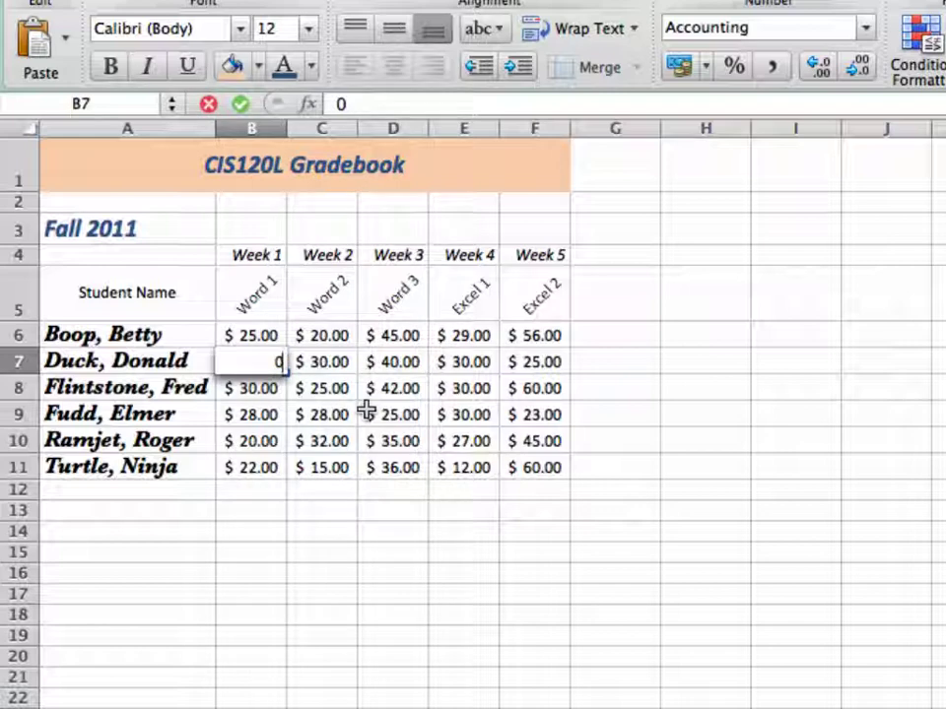
{"action": "key", "text": "Return"}
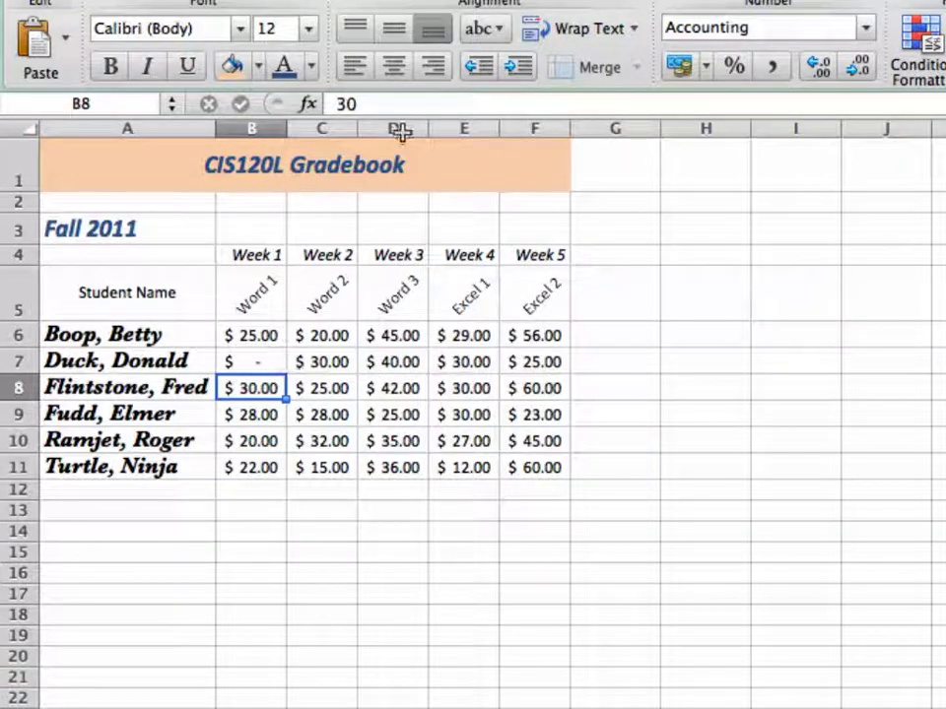
{"action": "key", "text": "super+z"}
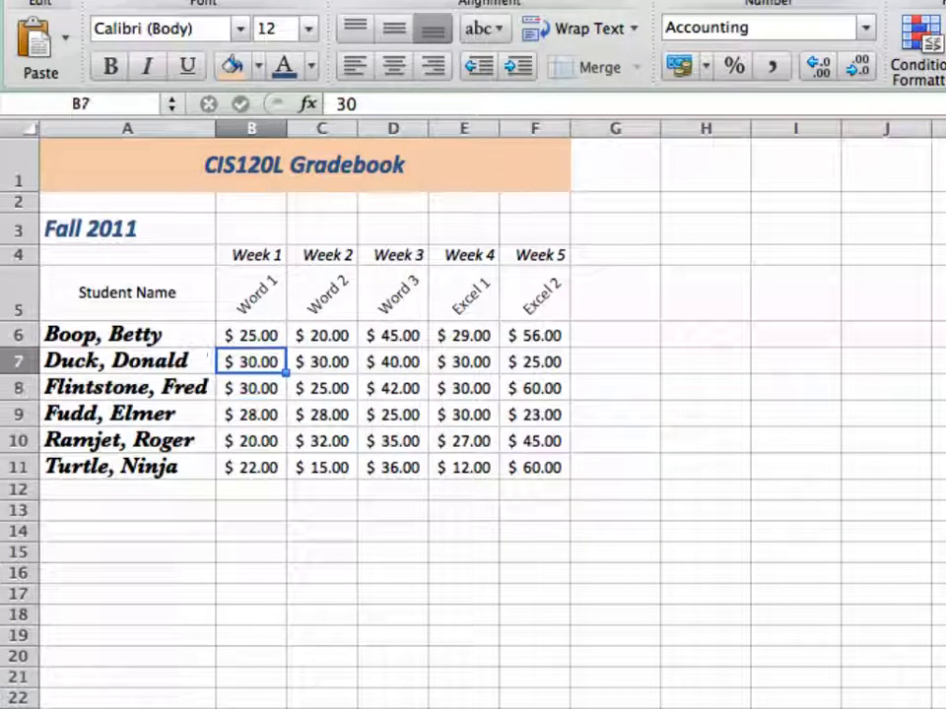
- Set cell B7 and the whole Grades range to the General number format
{"action": "left_click", "coordinate": [864, 29]}
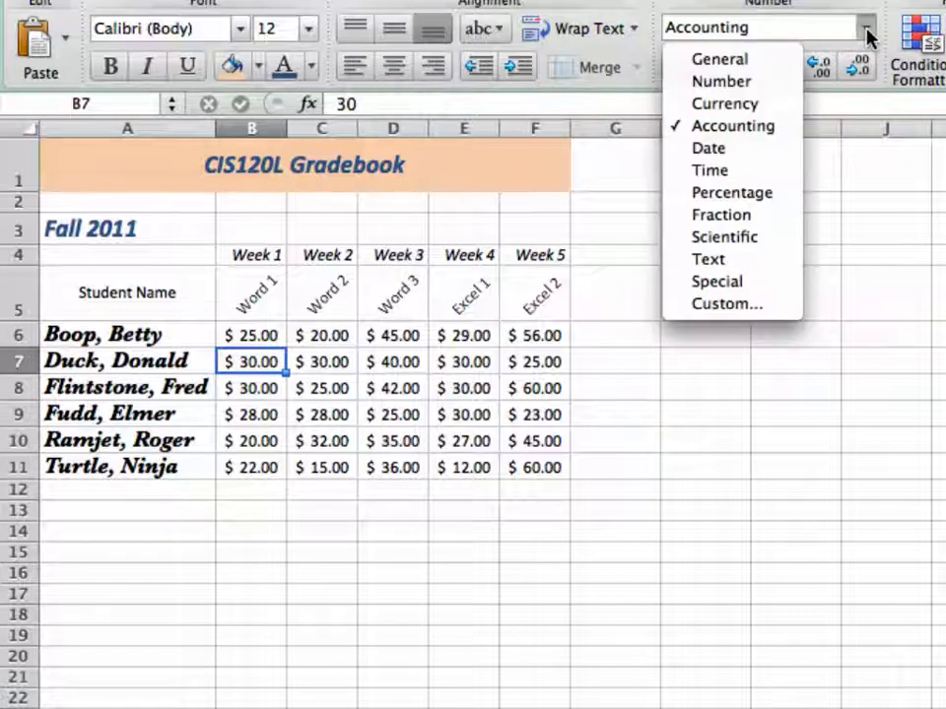
{"action": "left_click", "coordinate": [770, 63]}
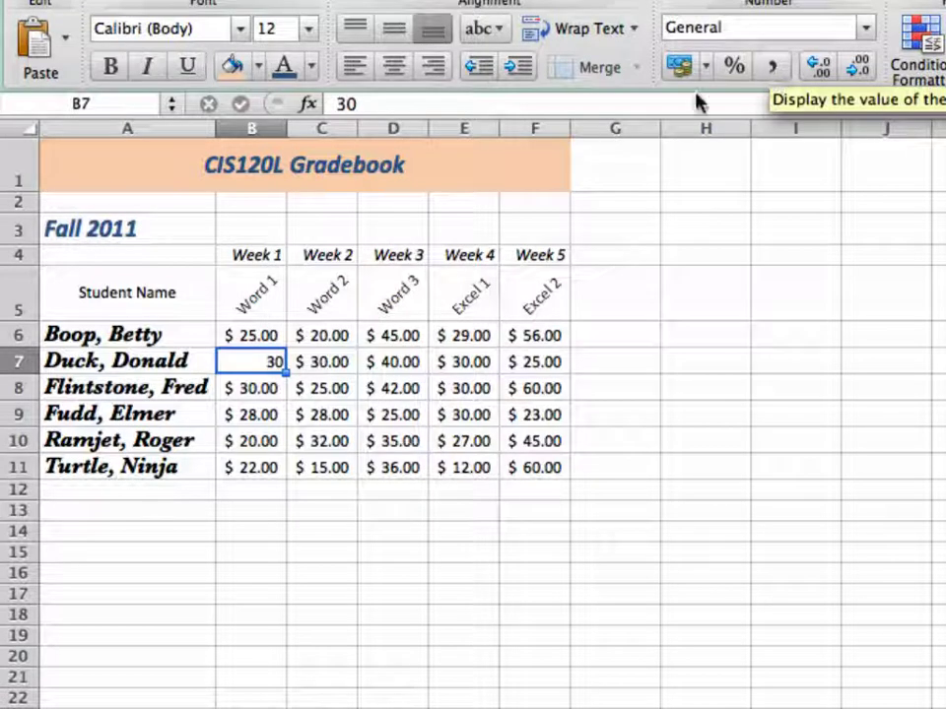
{"action": "left_click", "coordinate": [170, 104]}
{"action": "left_click", "coordinate": [71, 134]}
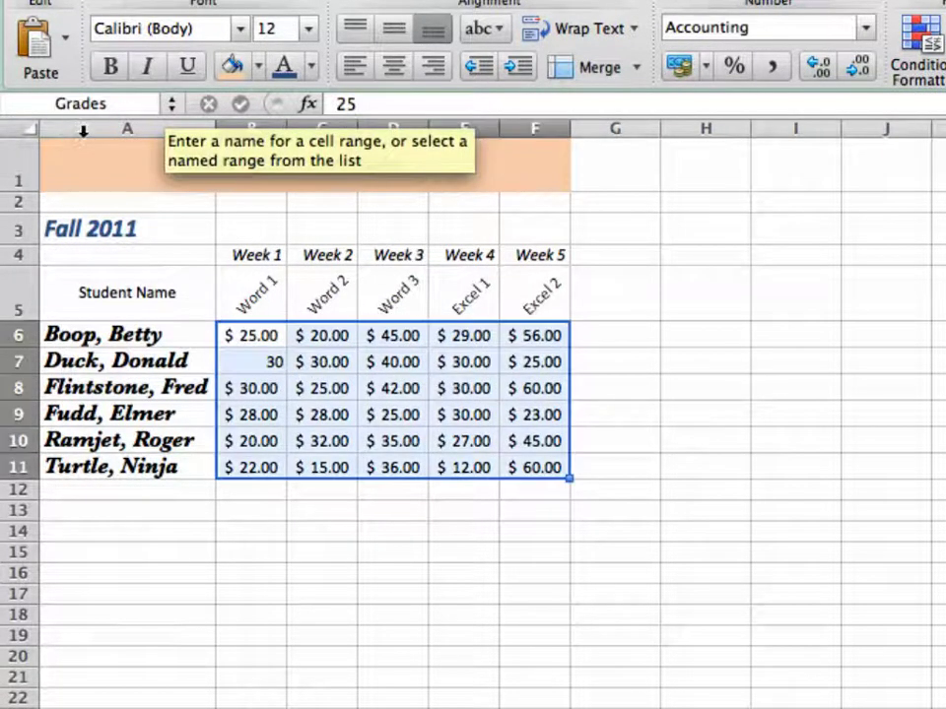
{"action": "left_click", "coordinate": [865, 30]}
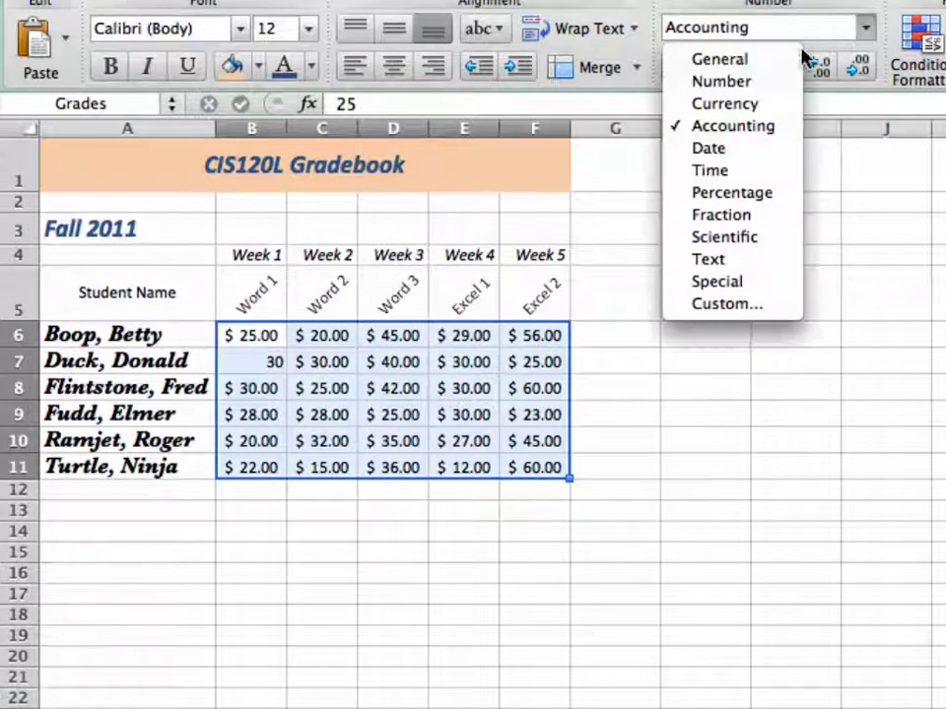
{"action": "left_click", "coordinate": [775, 60]}
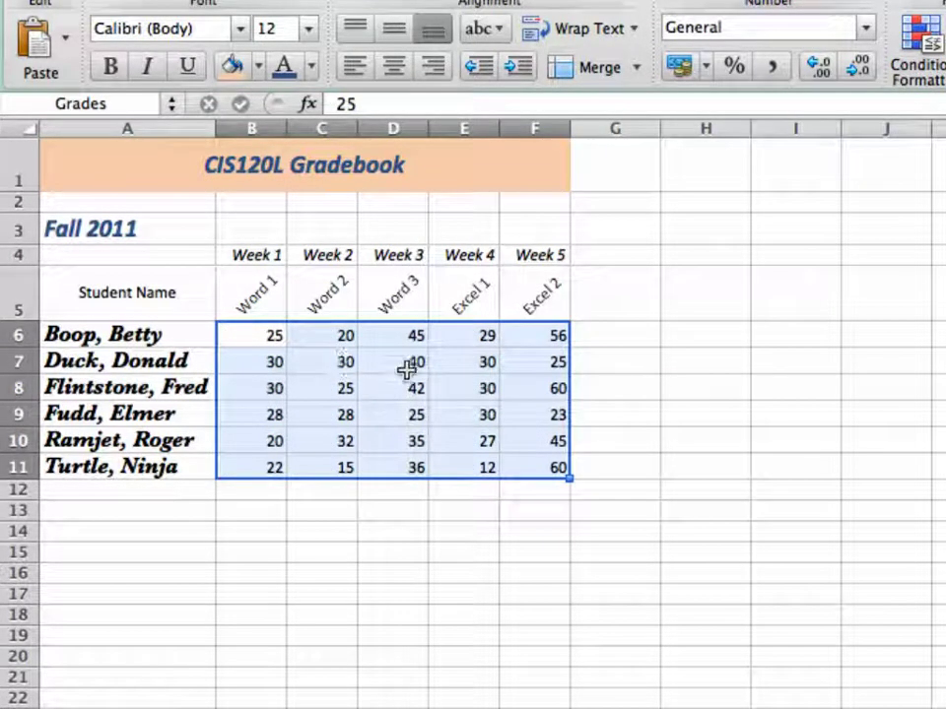
{"action": "left_click", "coordinate": [602, 404]}
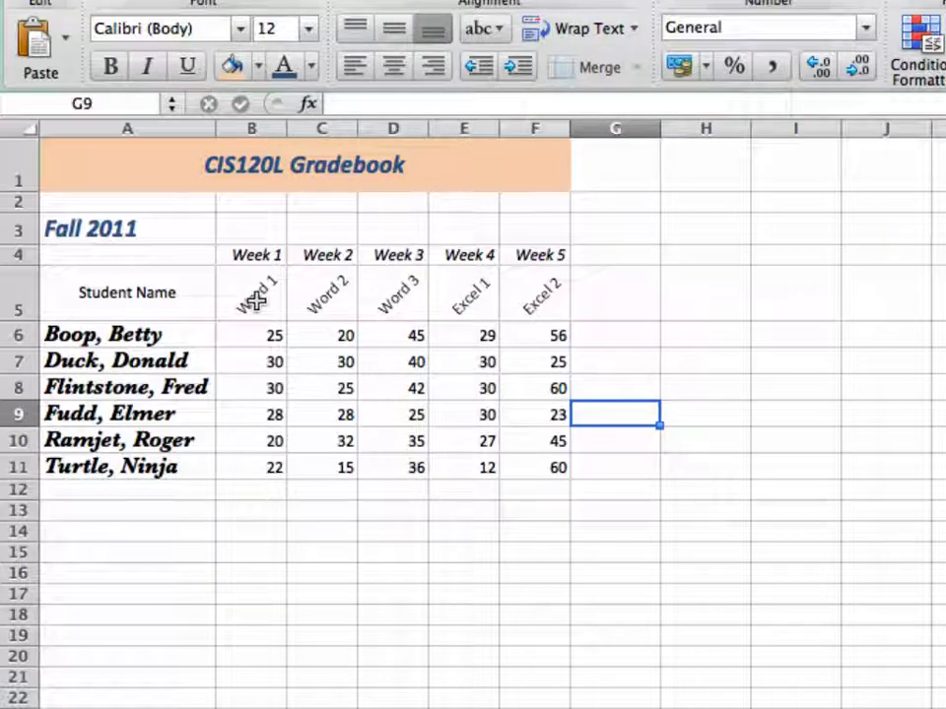
- Apply an outline border around the header cells A5:F5, from Student Name to Excel 2
{"action": "left_click_drag", "start_coordinate": [139, 292], "coordinate": [526, 303]}
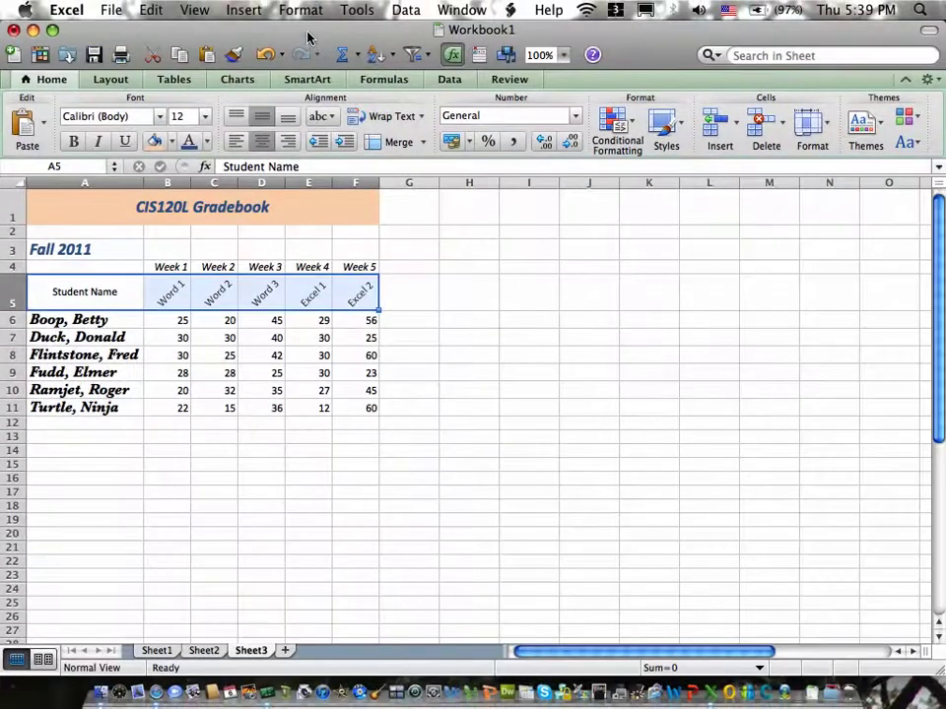
{"action": "left_click", "coordinate": [302, 10]}
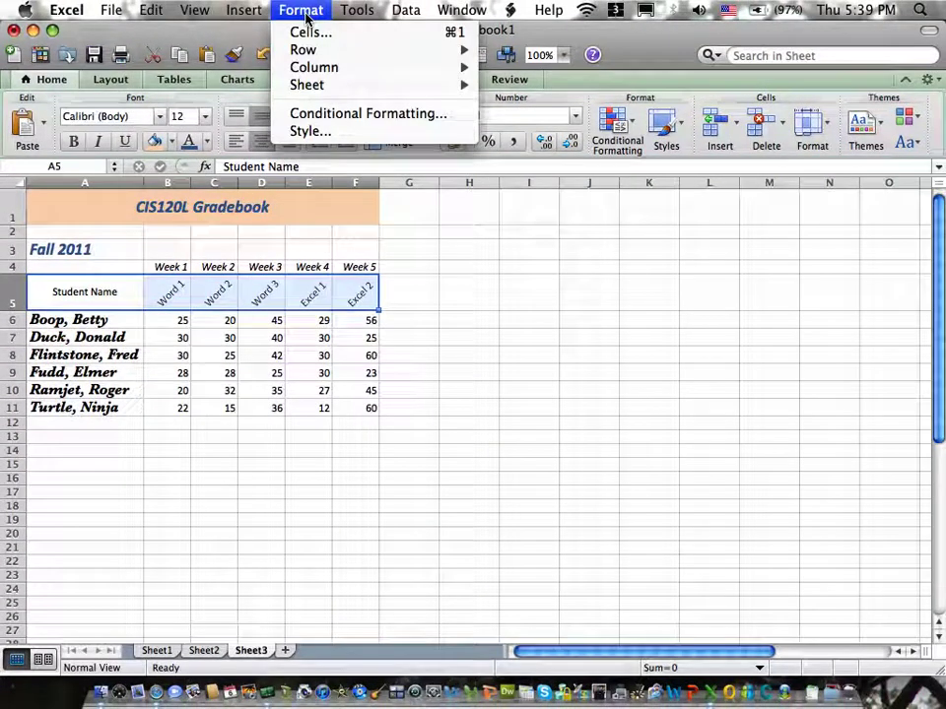
{"action": "left_click", "coordinate": [308, 30]}
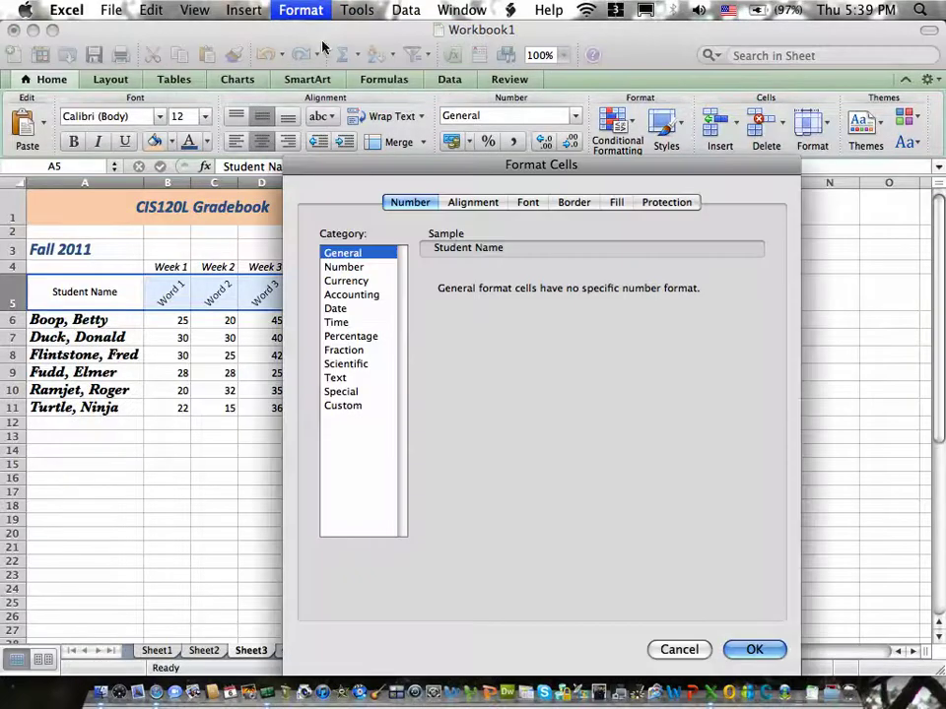
{"action": "left_click_drag", "start_coordinate": [473, 183], "coordinate": [591, 163]}
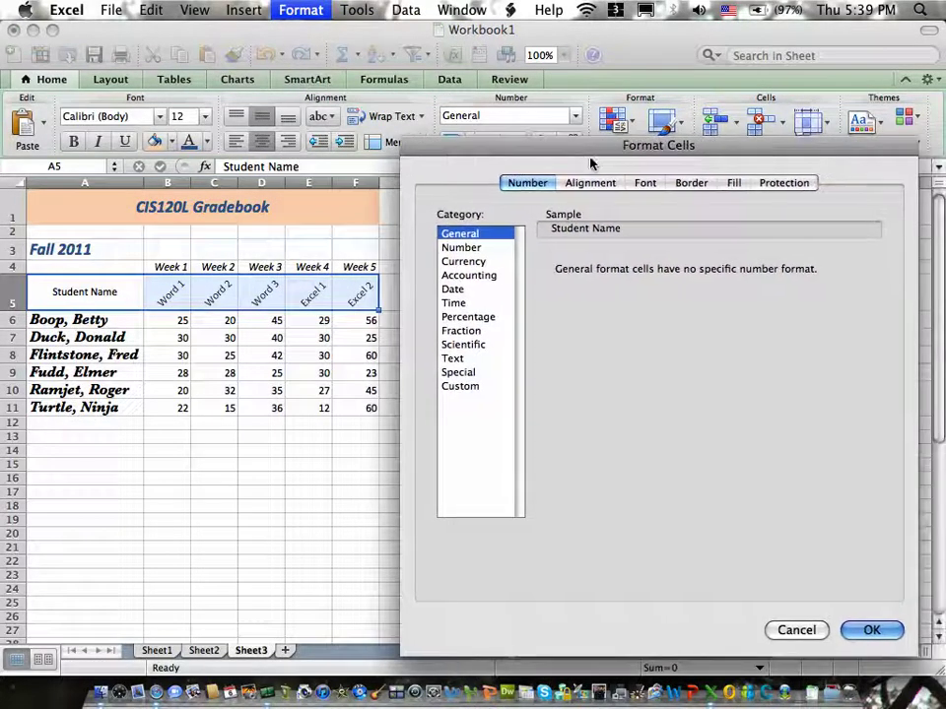
{"action": "left_click", "coordinate": [690, 185]}
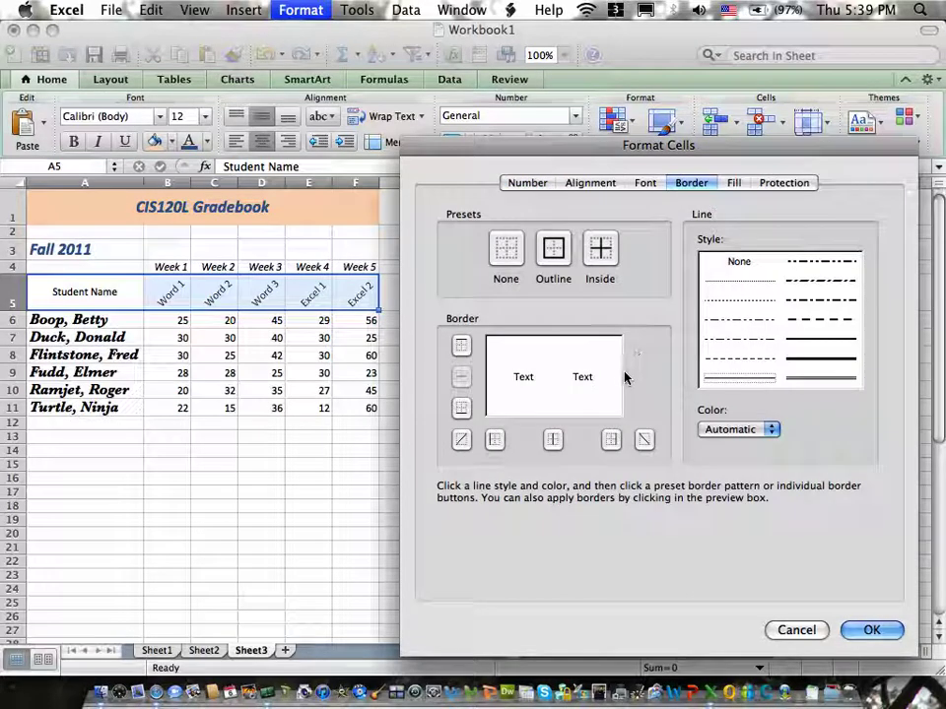
{"action": "left_click", "coordinate": [555, 254]}
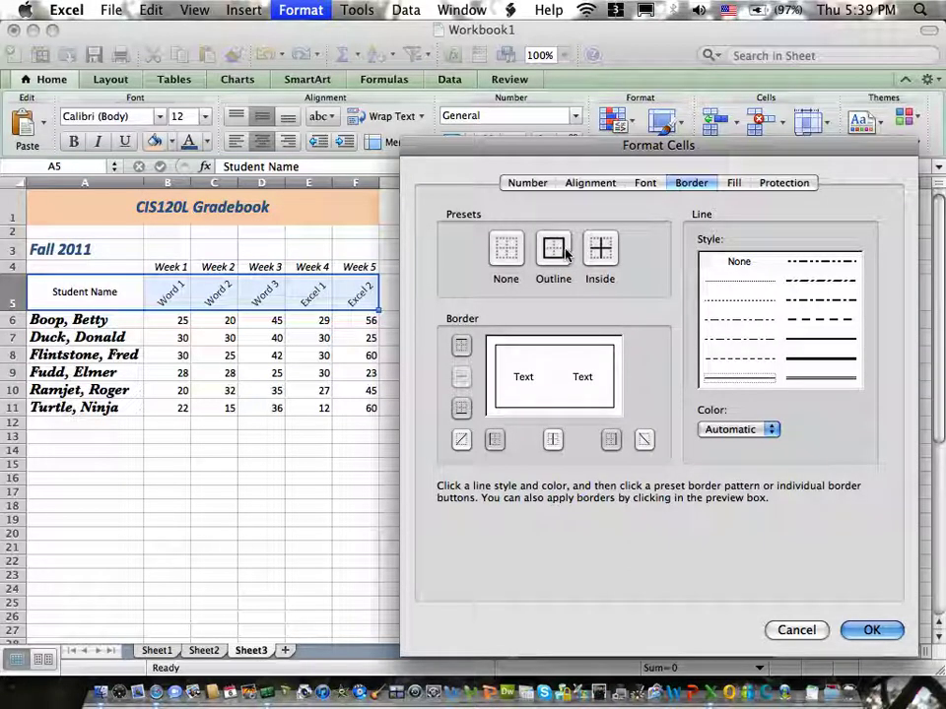
{"action": "left_click", "coordinate": [869, 630]}
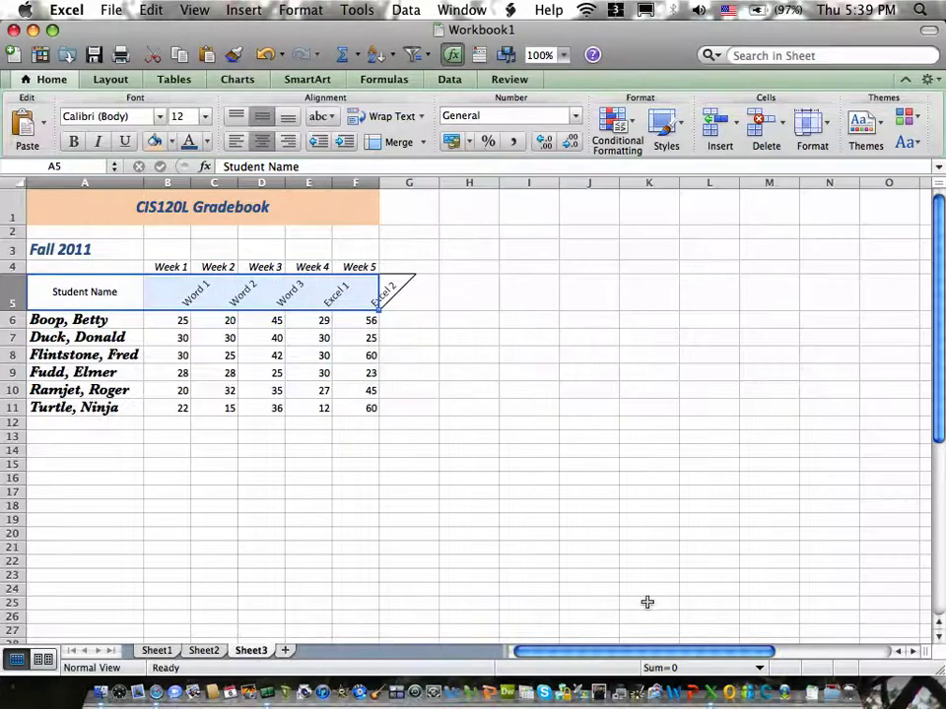
{"action": "left_click", "coordinate": [432, 438]}
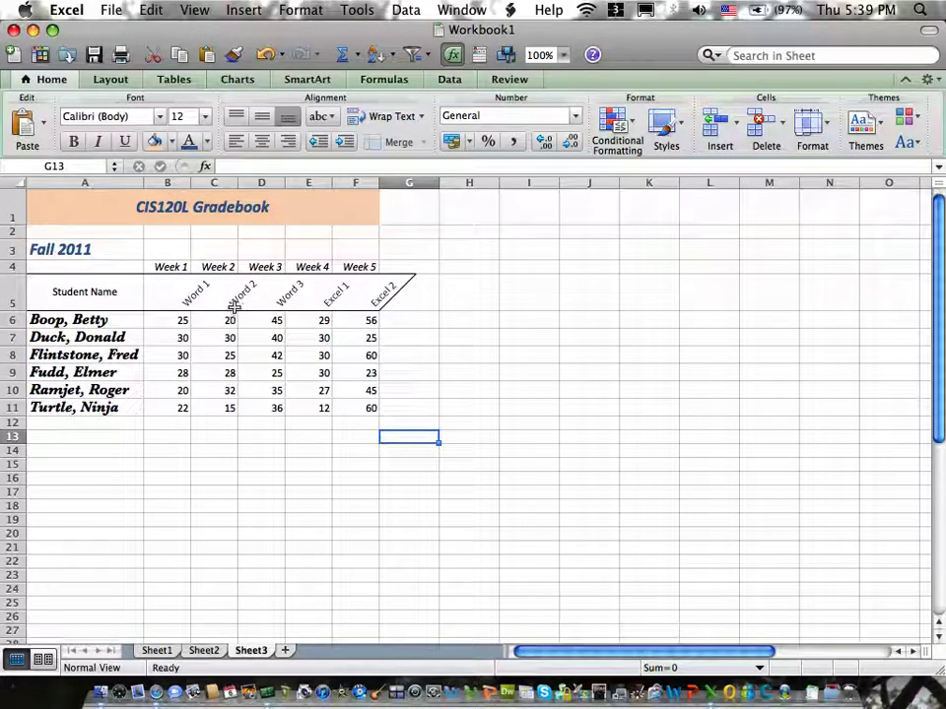
- Set the text orientation of the assignment headings in B5:F5 to 0 degrees
{"action": "left_click_drag", "start_coordinate": [180, 300], "coordinate": [295, 299]}
{"action": "left_click_drag", "start_coordinate": [329, 299], "coordinate": [370, 297]}
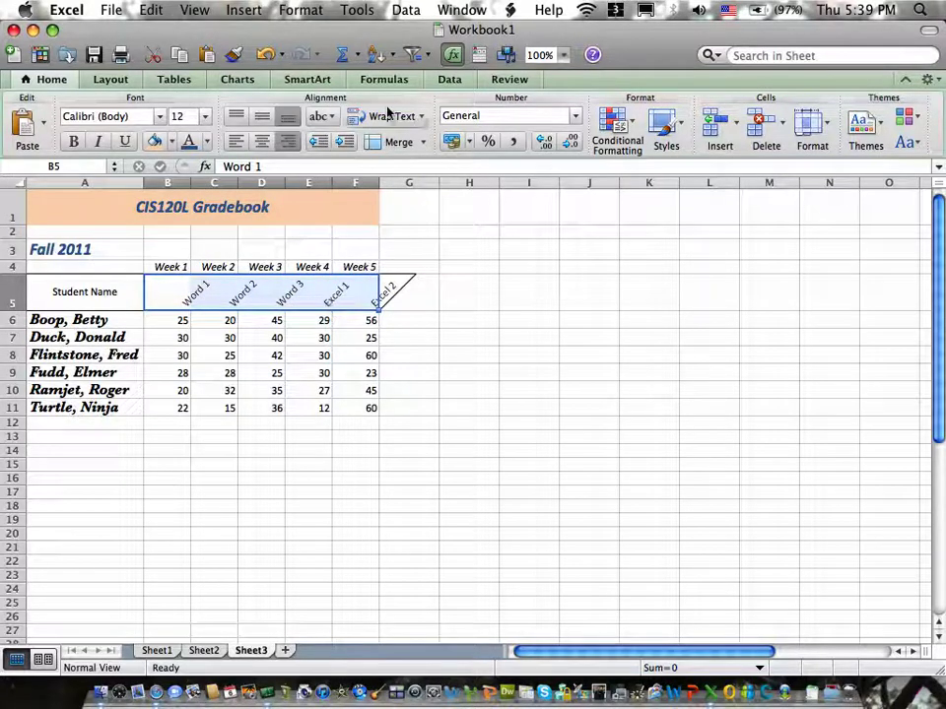
{"action": "left_click", "coordinate": [302, 13]}
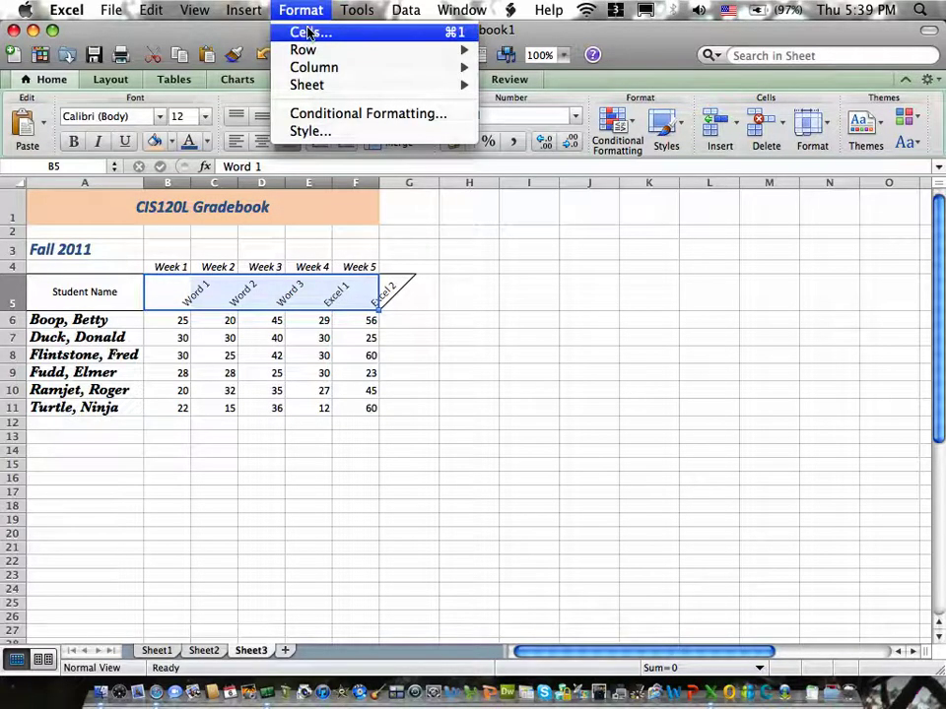
{"action": "left_click", "coordinate": [308, 31]}
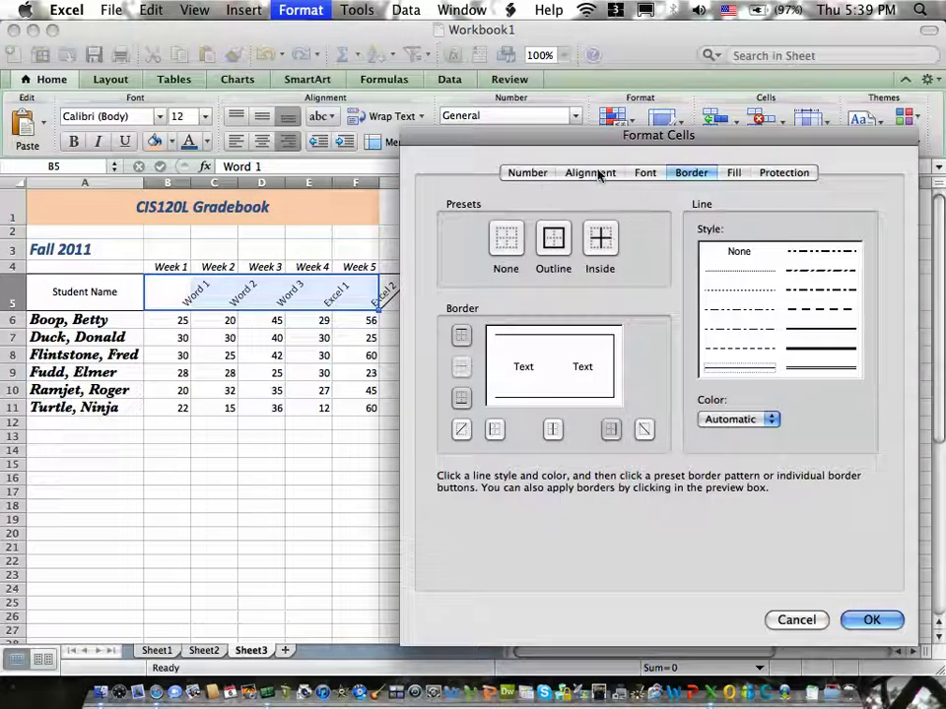
{"action": "left_click", "coordinate": [603, 175]}
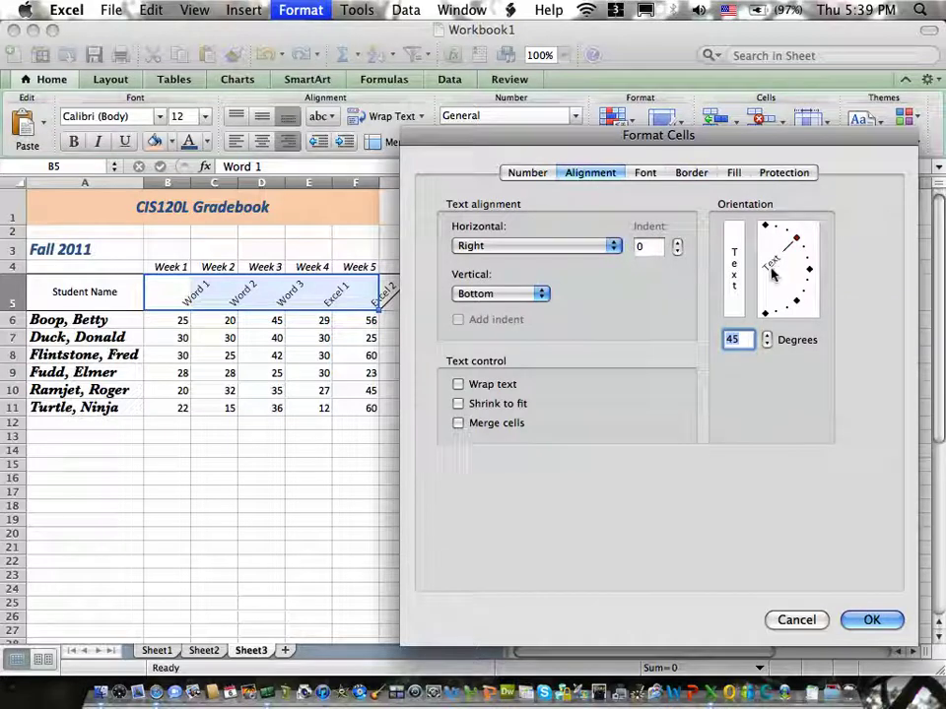
{"action": "left_click", "coordinate": [808, 270]}
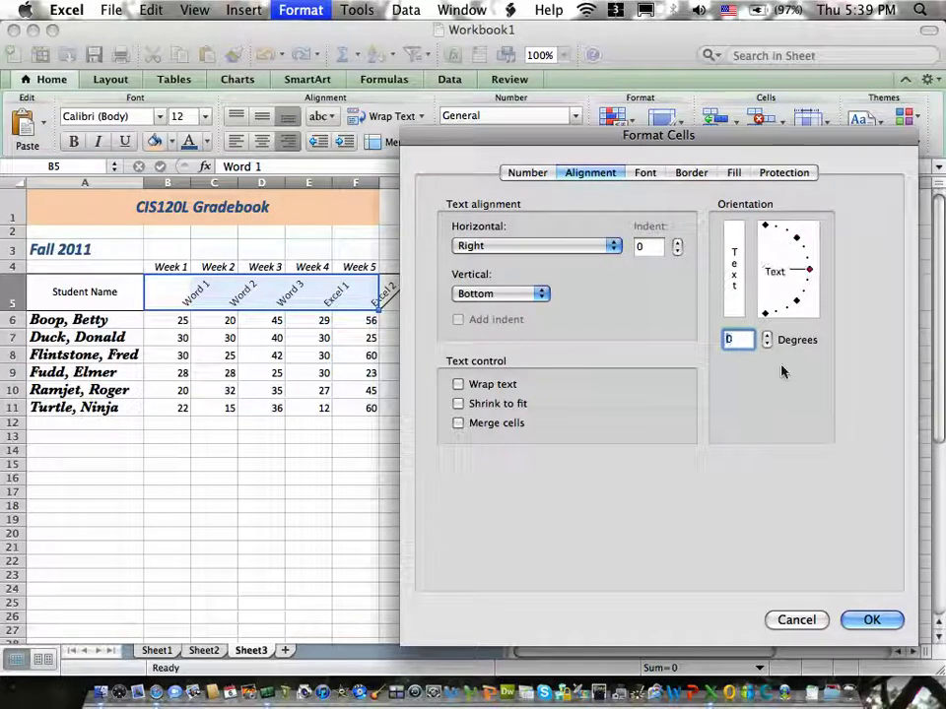
{"action": "left_click", "coordinate": [863, 620]}
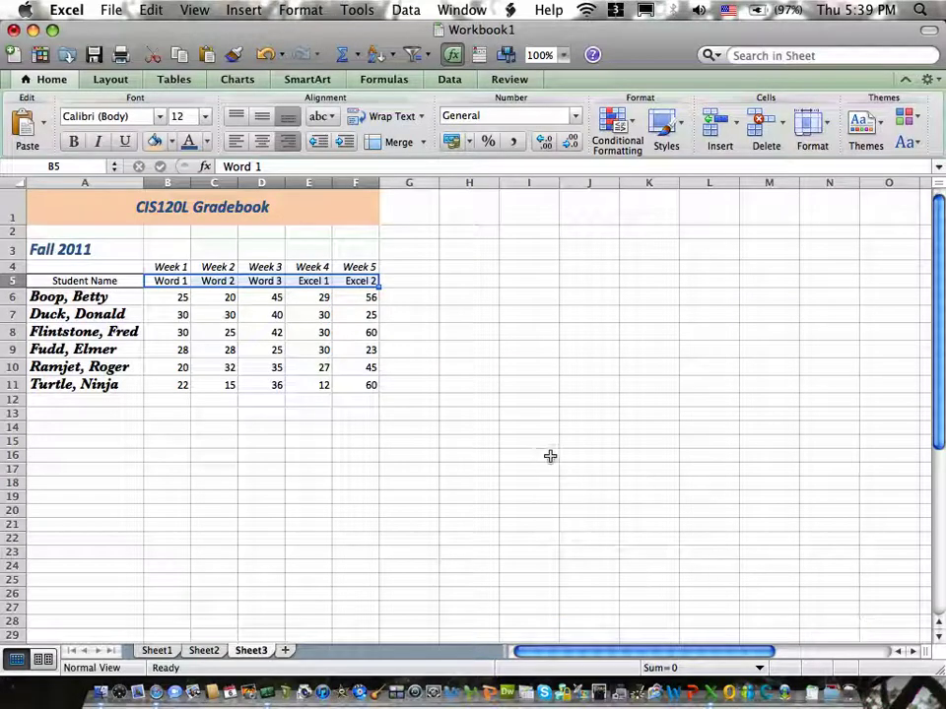
{"action": "left_click", "coordinate": [513, 411]}
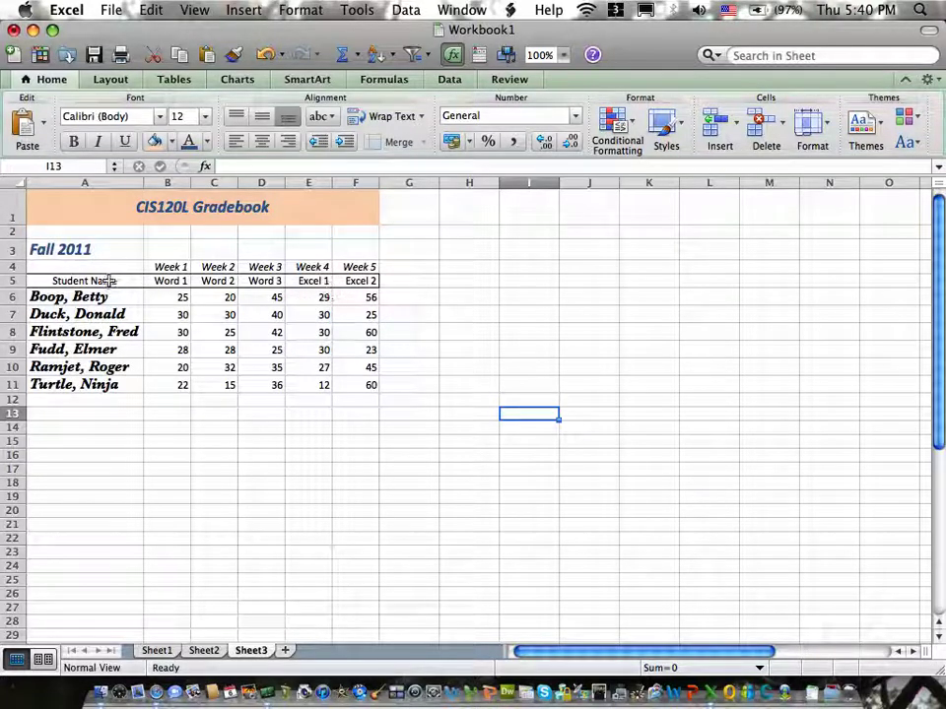
- Add inside borders between the header cells A5:F5, from Student Name to Excel 2
{"action": "left_click_drag", "start_coordinate": [108, 281], "coordinate": [354, 284]}
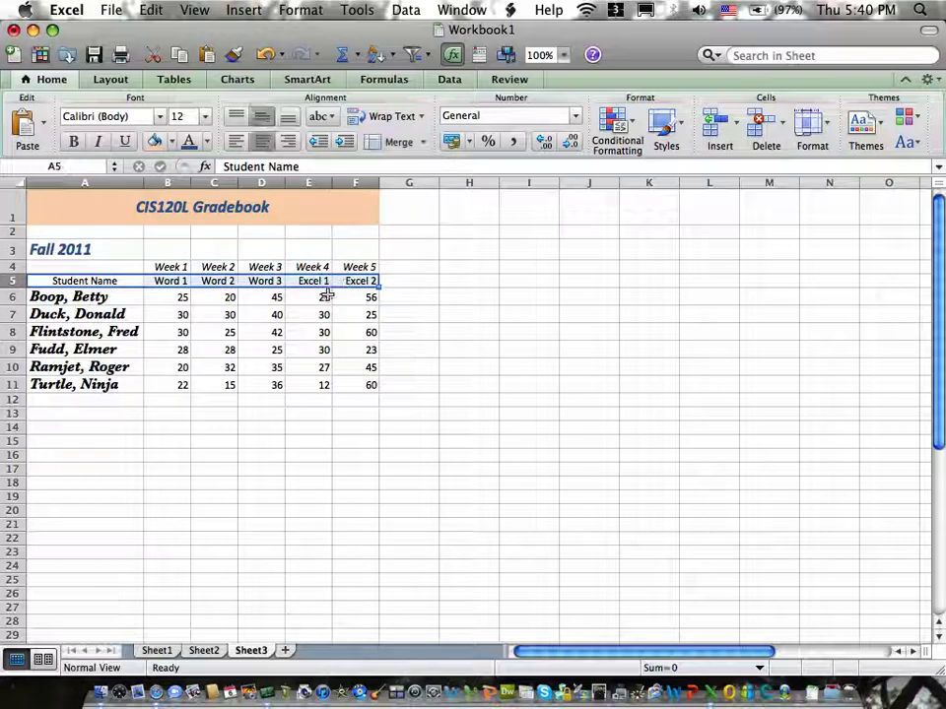
{"action": "left_click", "coordinate": [304, 18]}
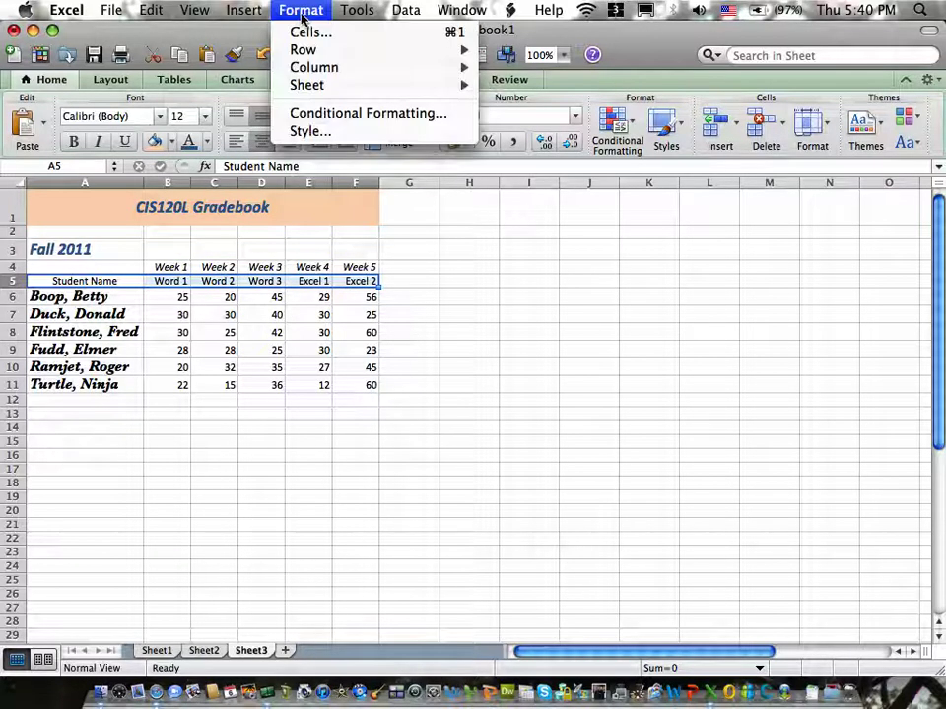
{"action": "left_click", "coordinate": [307, 31]}
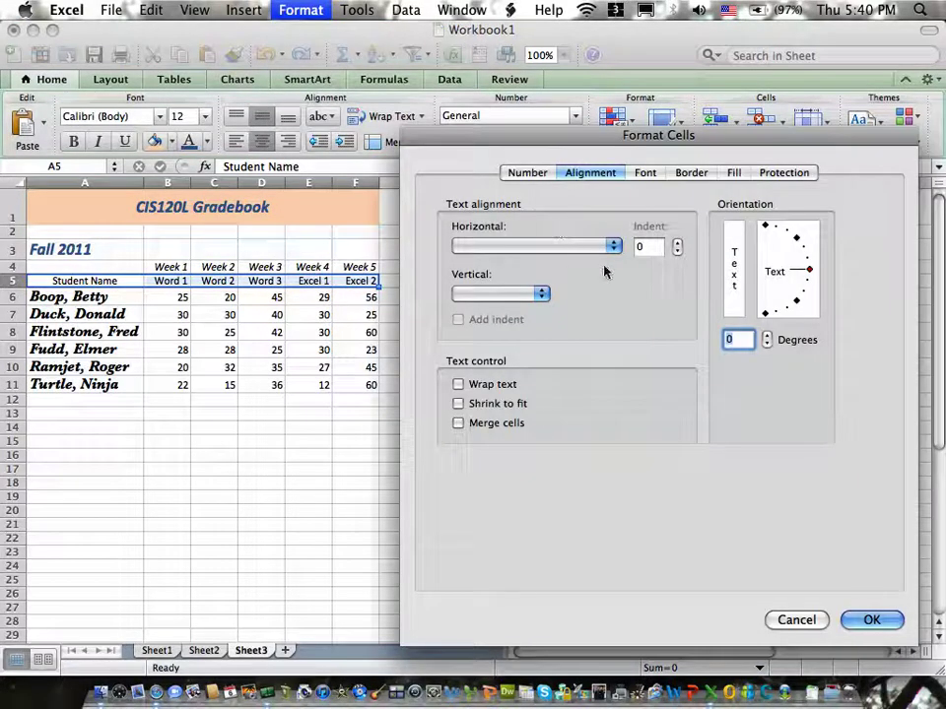
{"action": "left_click", "coordinate": [692, 176]}
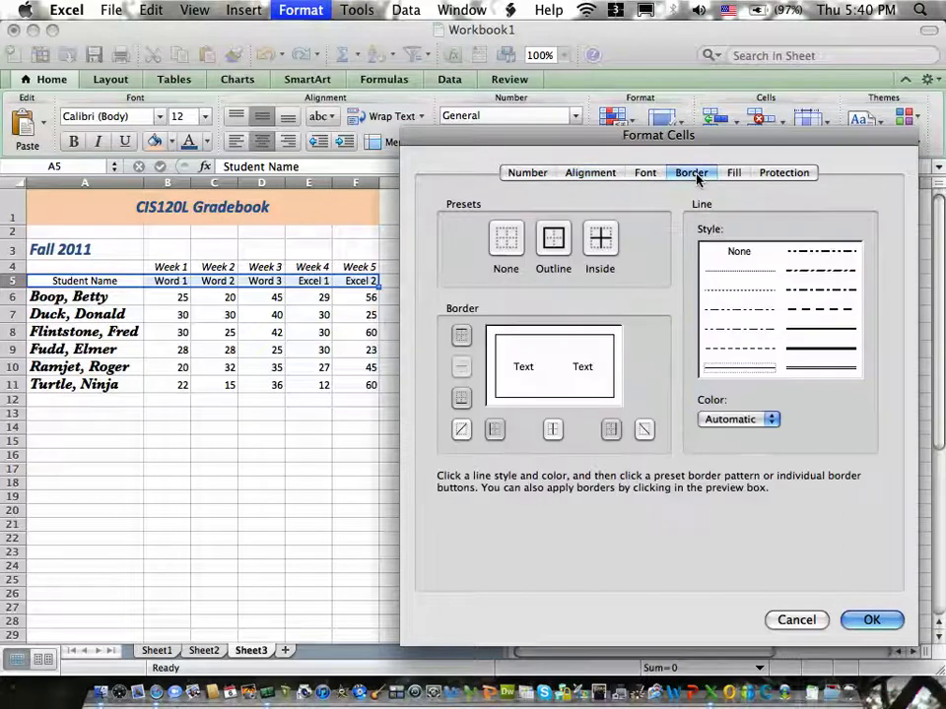
{"action": "left_click", "coordinate": [604, 252]}
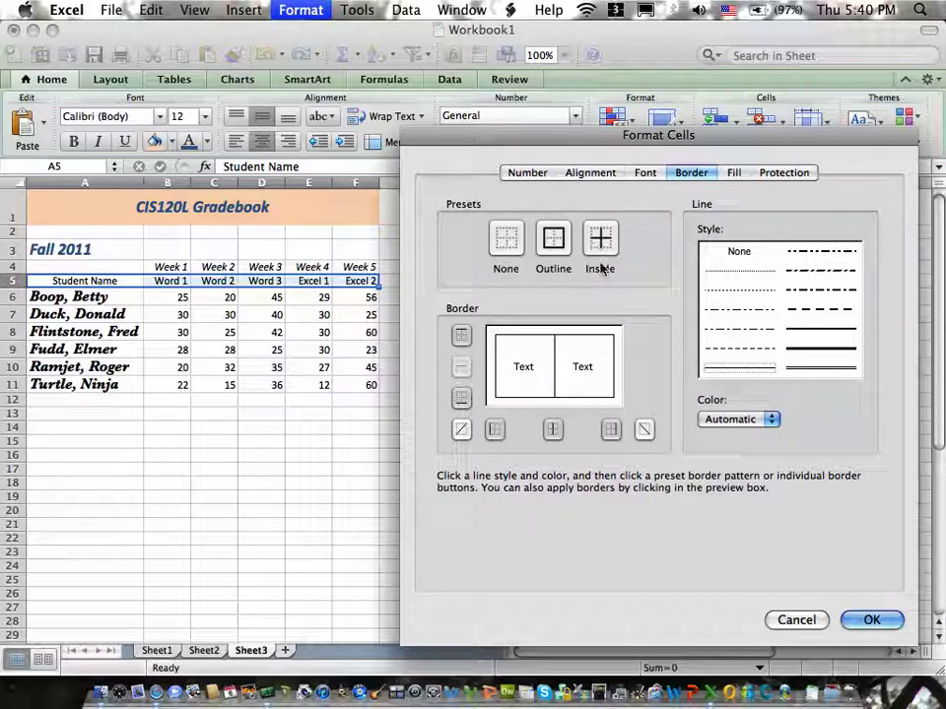
{"action": "left_click", "coordinate": [872, 620]}
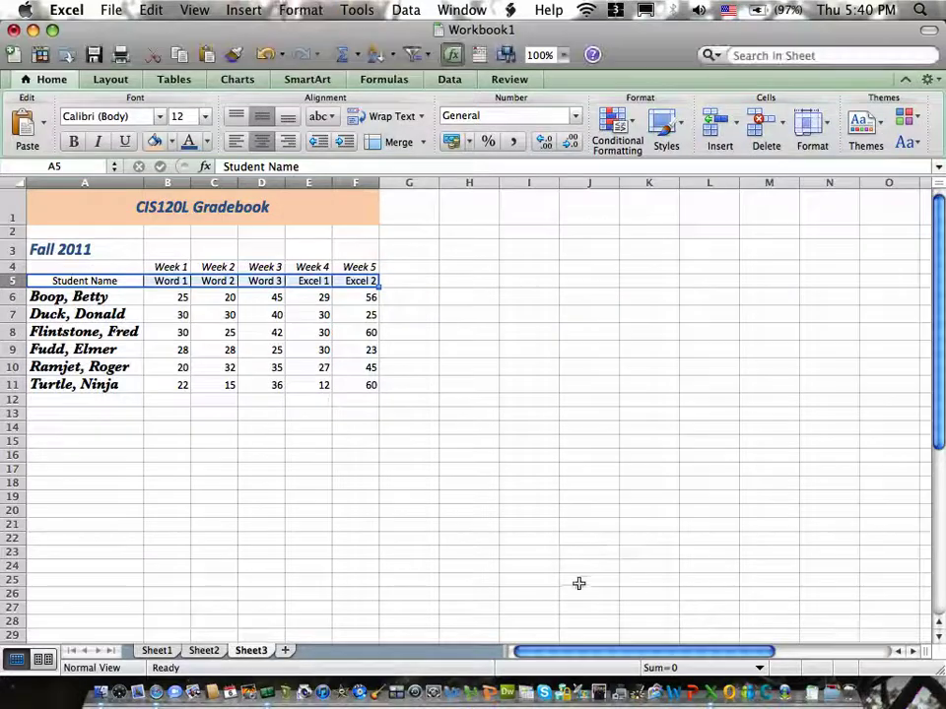
{"action": "left_click", "coordinate": [355, 460]}
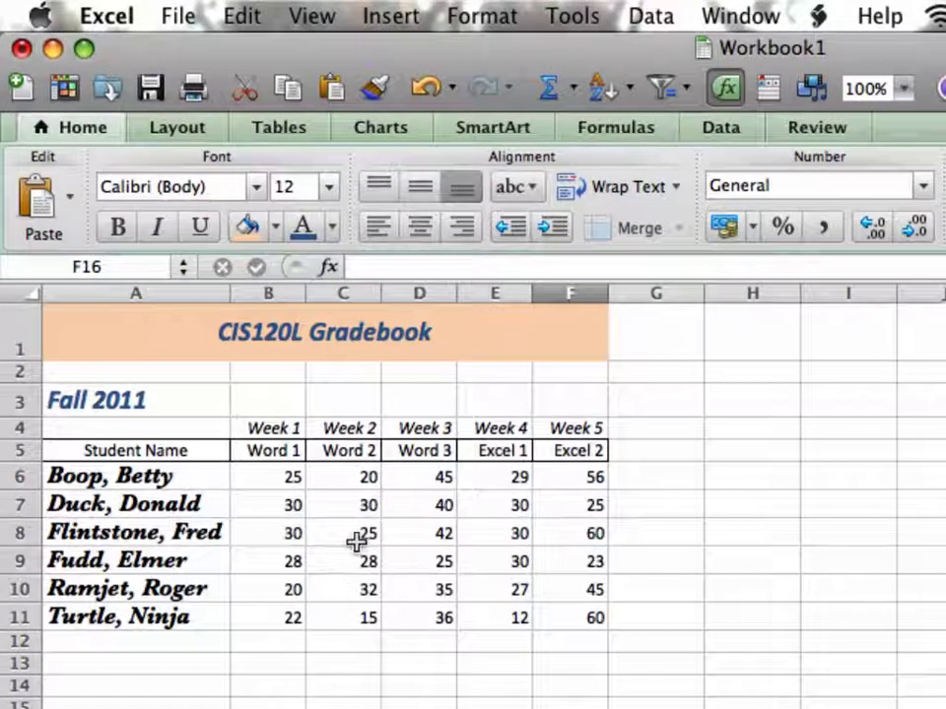
- Increase the height of row 5, and align the headings in B5:F5 right horizontally and middle vertically
{"action": "left_click_drag", "start_coordinate": [27, 460], "coordinate": [27, 478]}
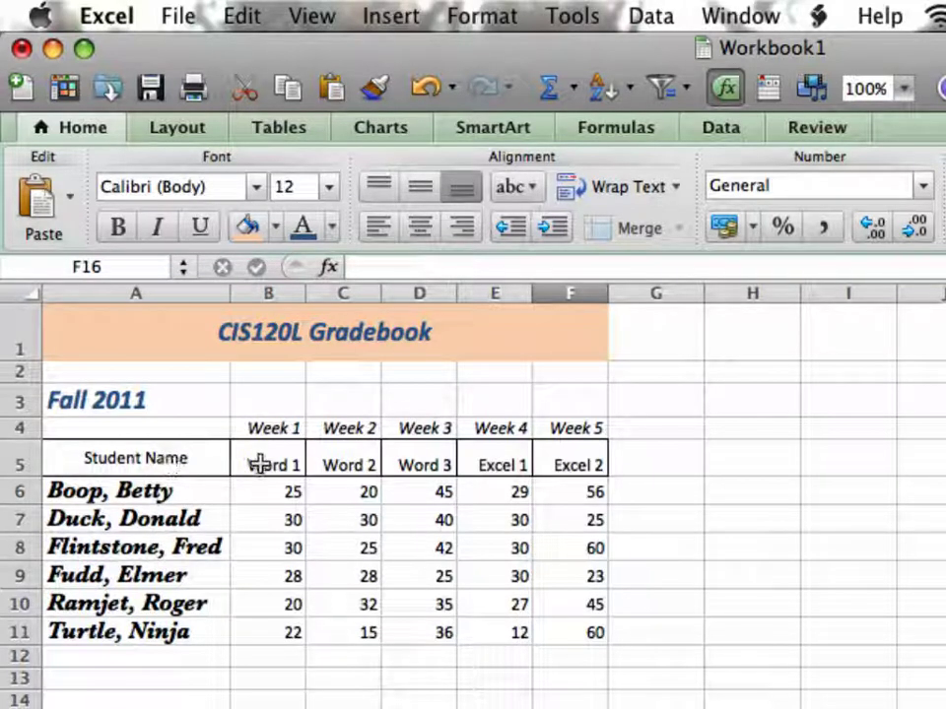
{"action": "left_click", "coordinate": [292, 463]}
{"action": "left_click_drag", "start_coordinate": [292, 463], "coordinate": [542, 438]}
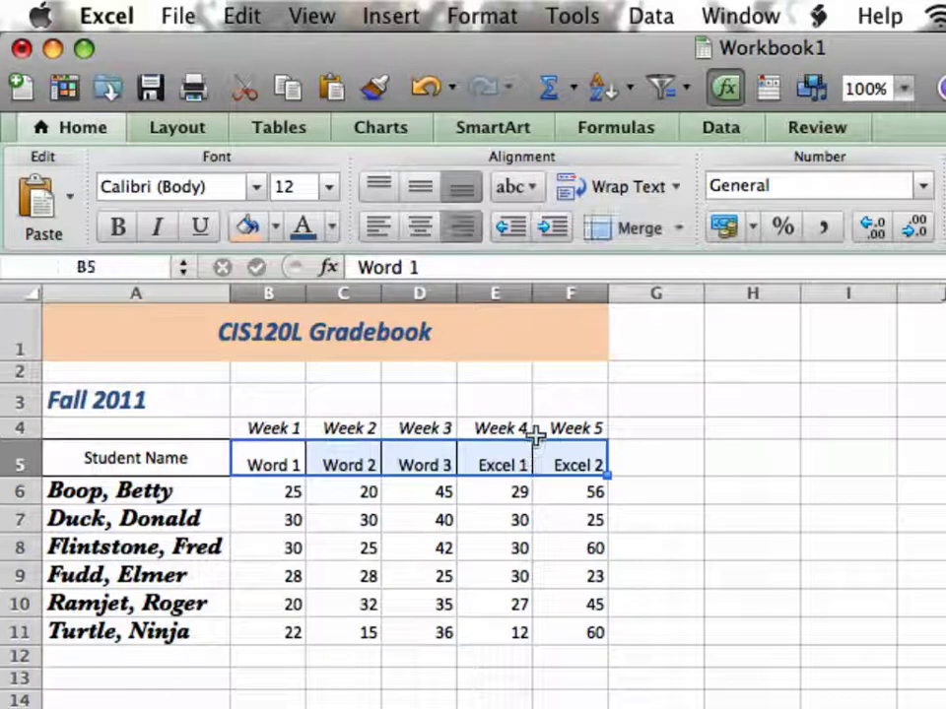
{"action": "left_click", "coordinate": [431, 229]}
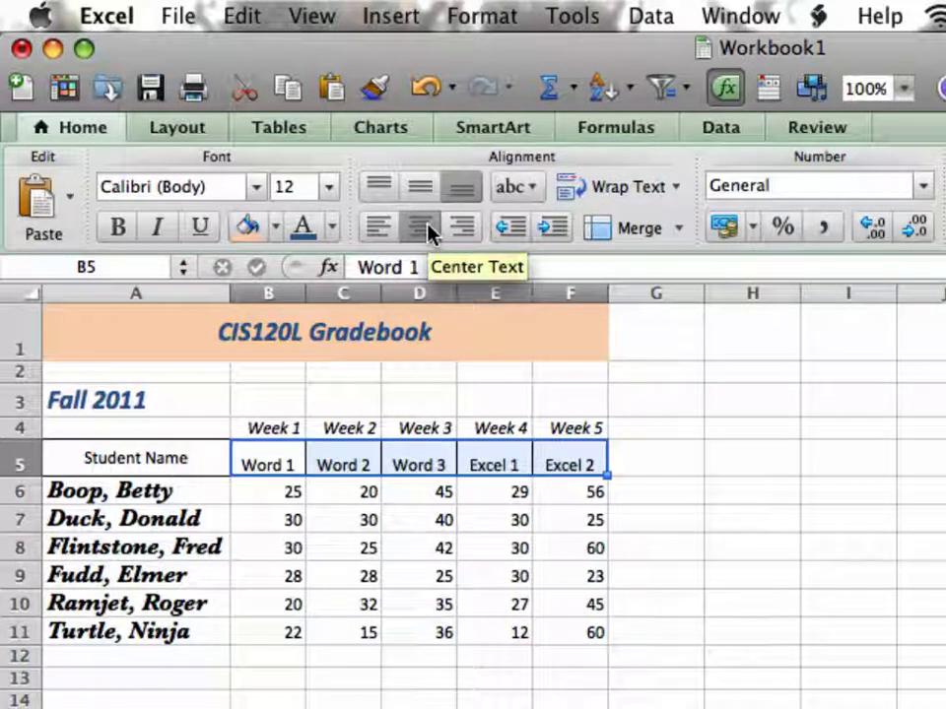
{"action": "left_click", "coordinate": [456, 229]}
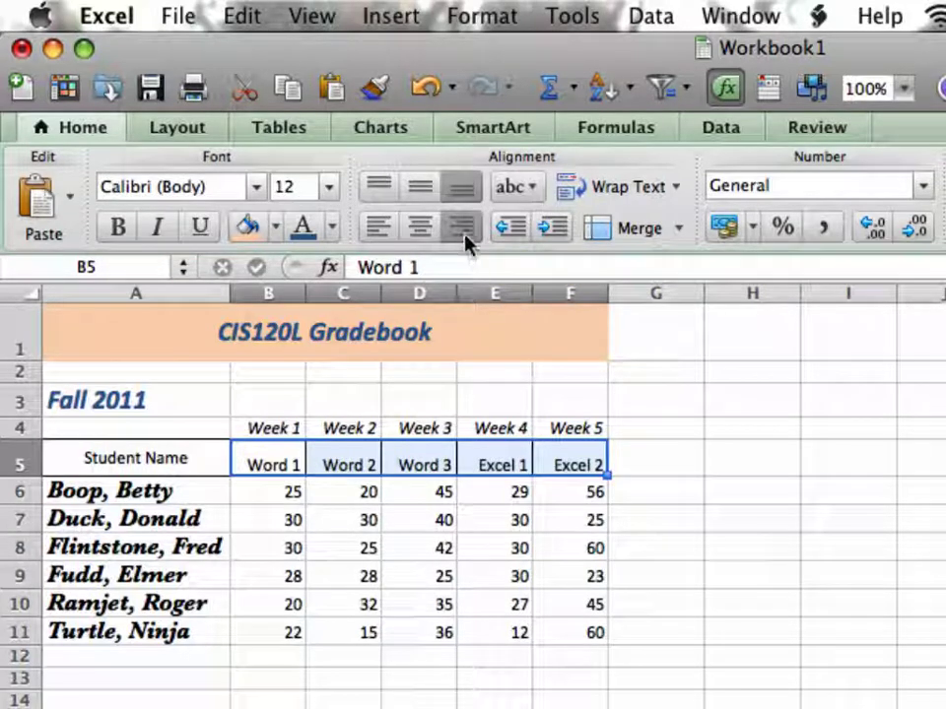
{"action": "left_click", "coordinate": [421, 190]}
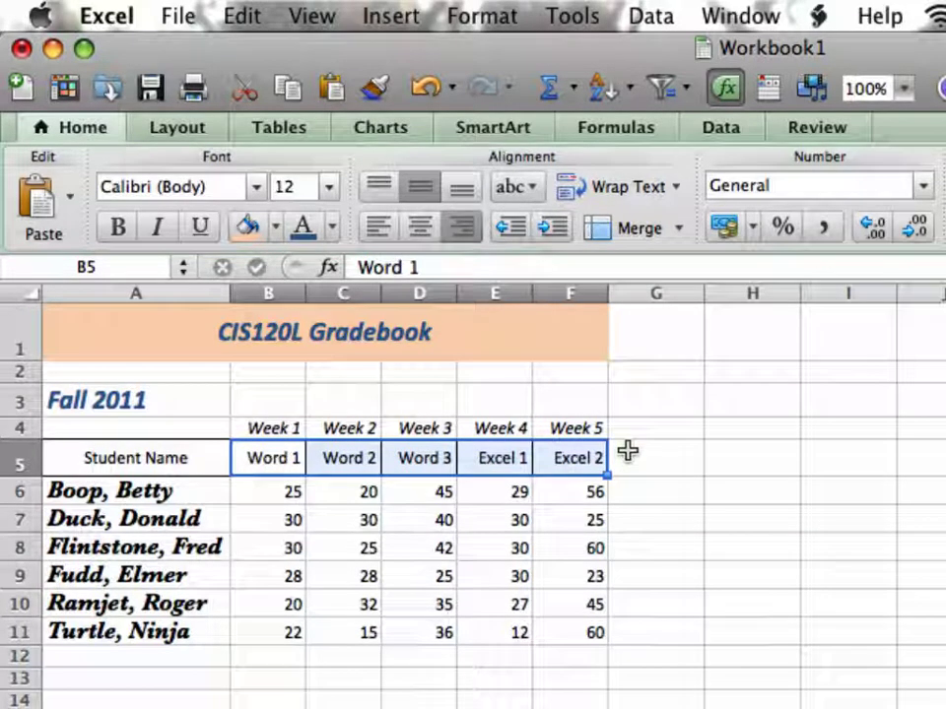
{"action": "left_click", "coordinate": [626, 552]}
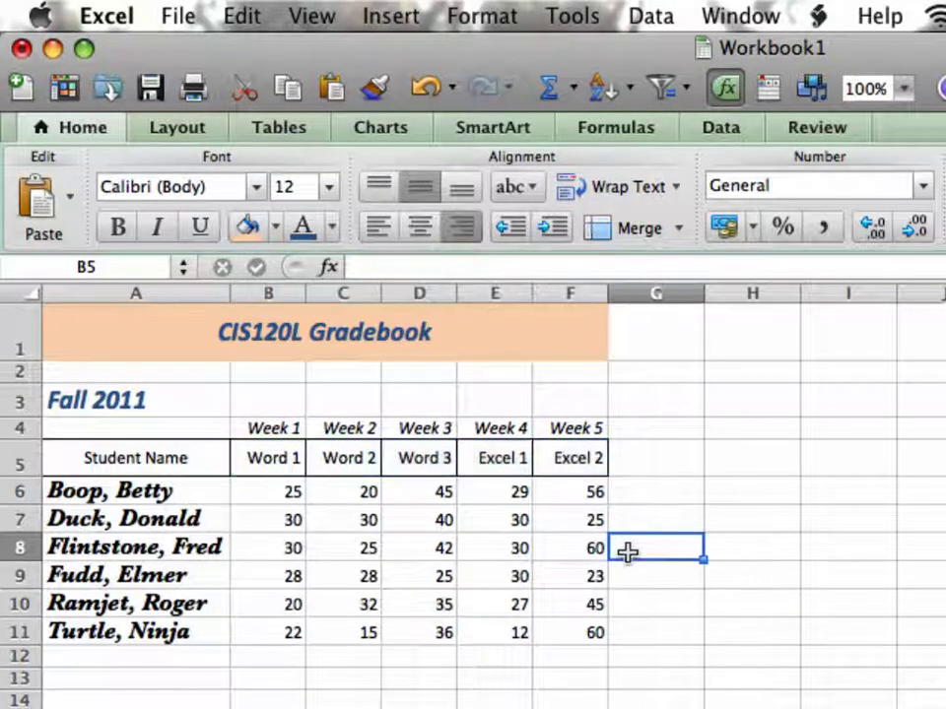
- Apply an outline border in the Automatic color around the merged CIS120L Gradebook title cell
{"action": "left_click", "coordinate": [328, 335]}
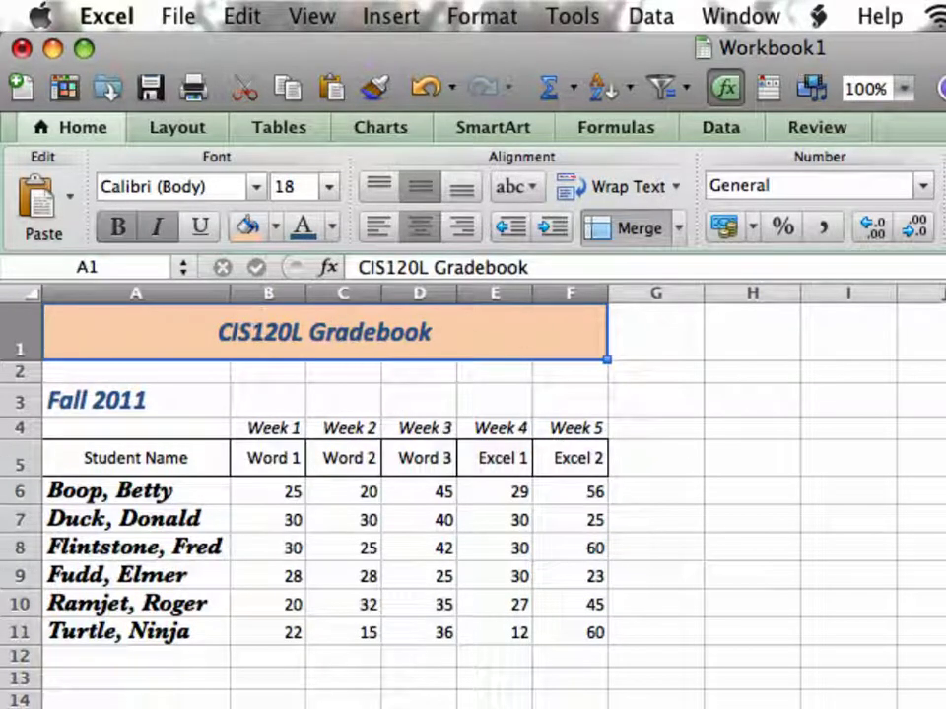
{"action": "left_click", "coordinate": [498, 24]}
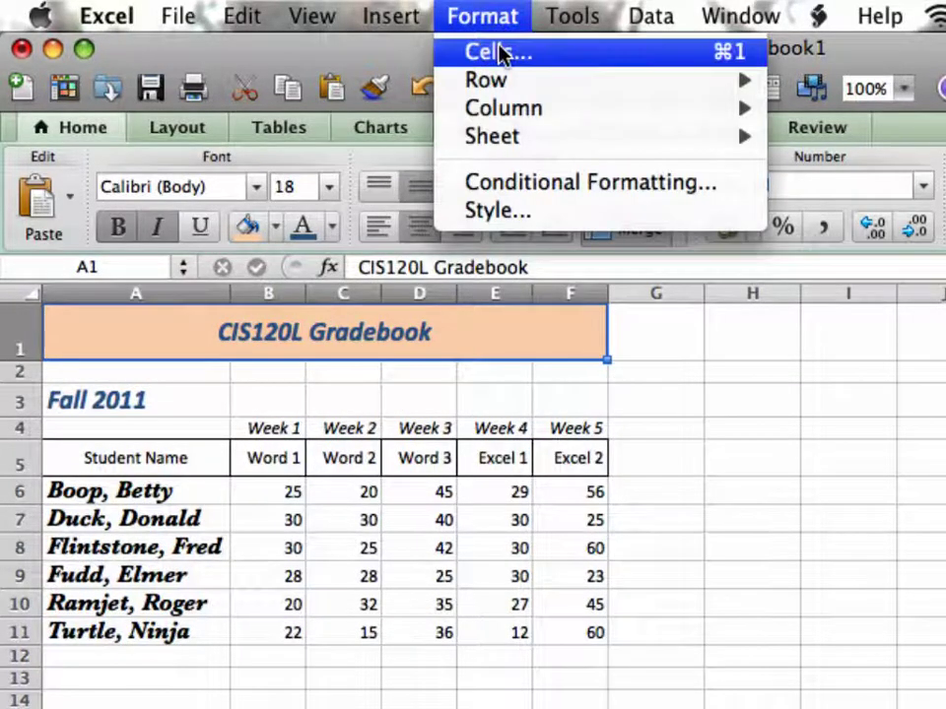
{"action": "left_click", "coordinate": [500, 53]}
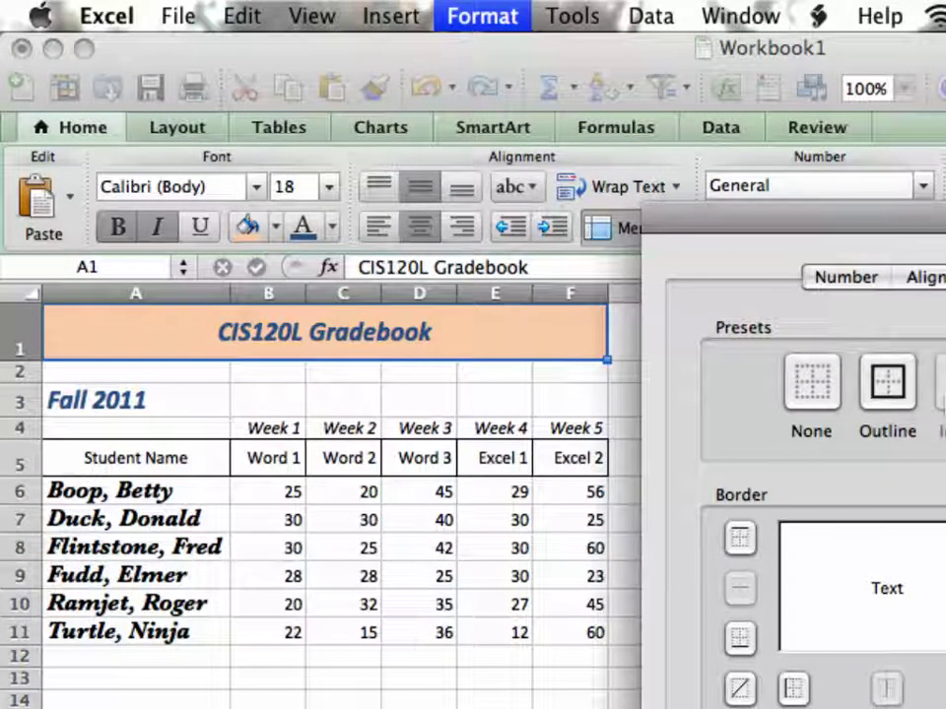
{"action": "left_click", "coordinate": [890, 387]}
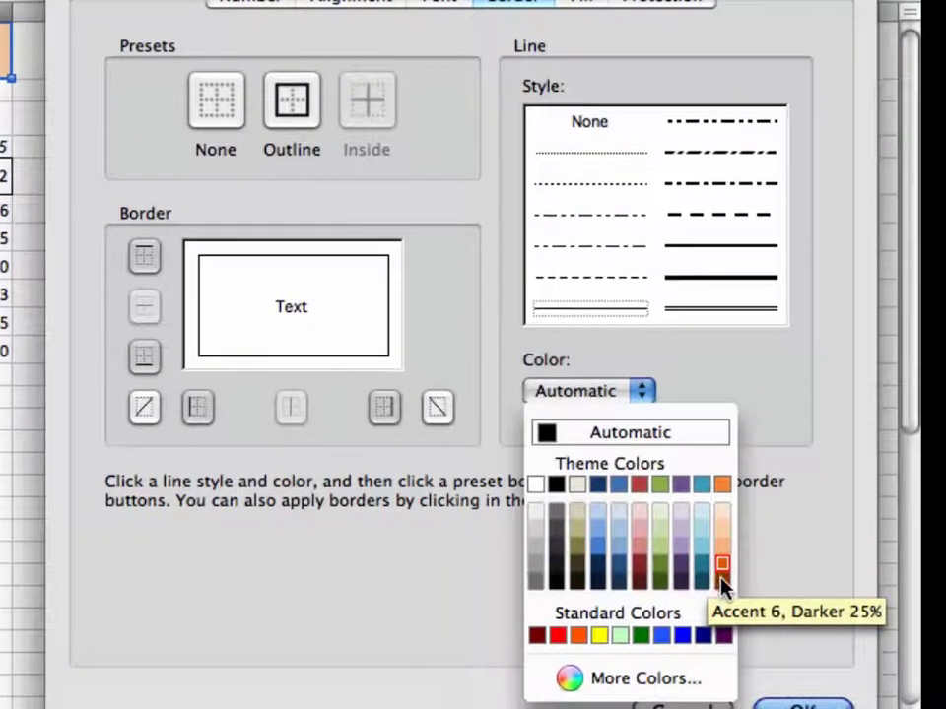
{"action": "left_click", "coordinate": [722, 585]}
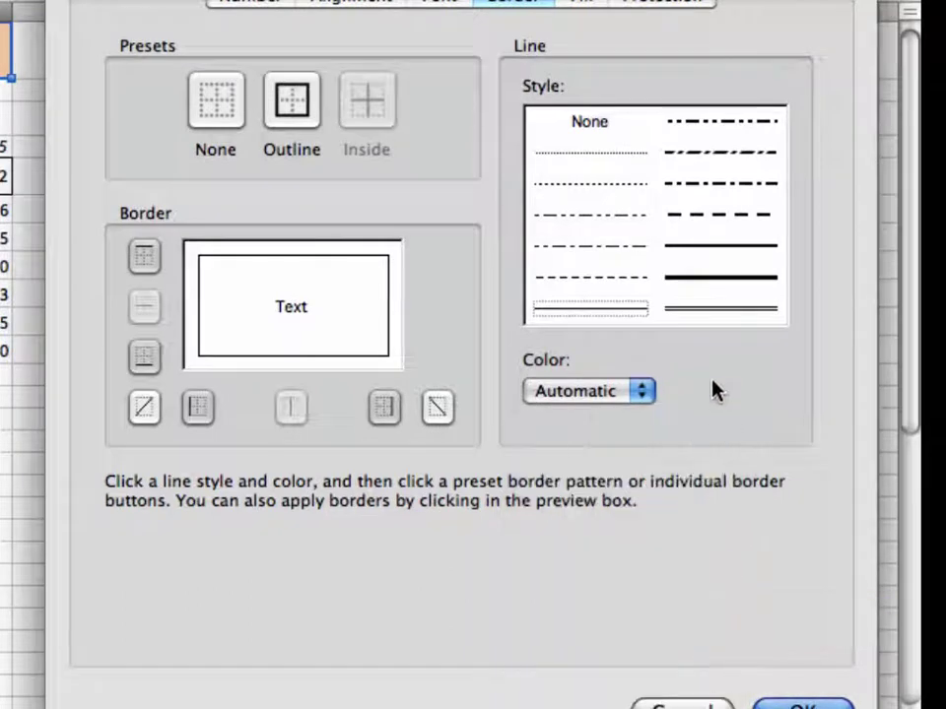
{"action": "left_click", "coordinate": [711, 287]}
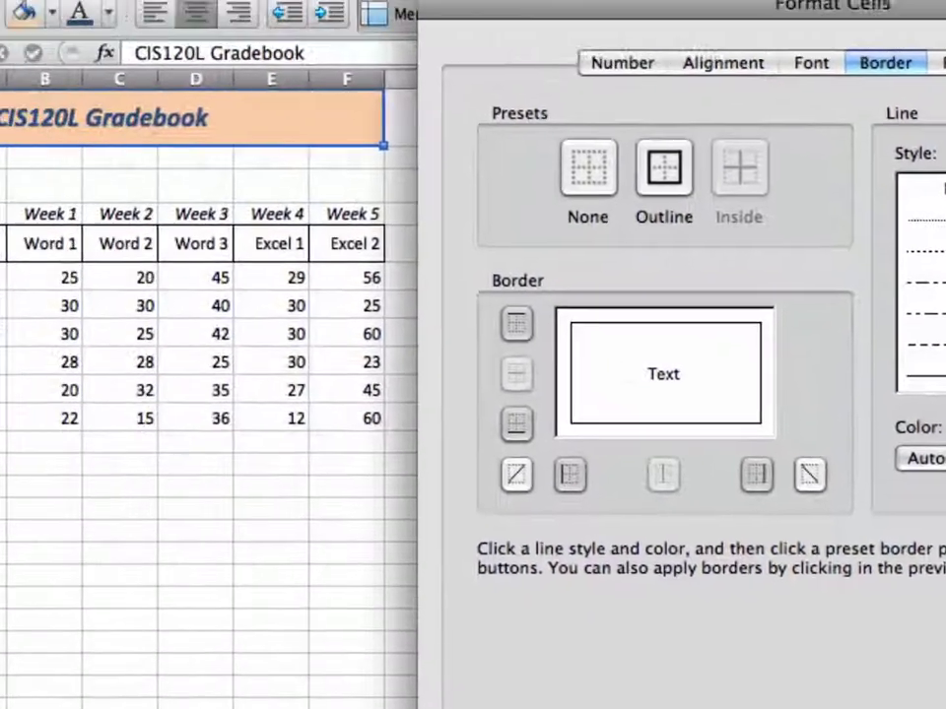
{"action": "key", "text": "Return"}
{"action": "left_click", "coordinate": [751, 283]}
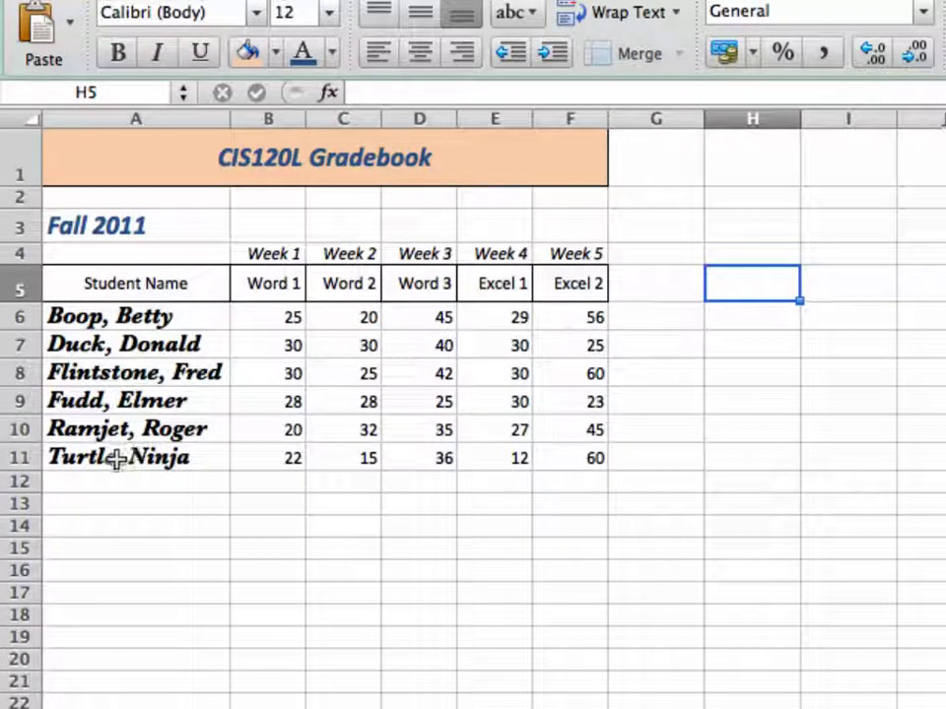
- Add a bottom border to the last student row, A11:F11, and try the double-line style for it
{"action": "left_click_drag", "start_coordinate": [117, 459], "coordinate": [548, 459]}
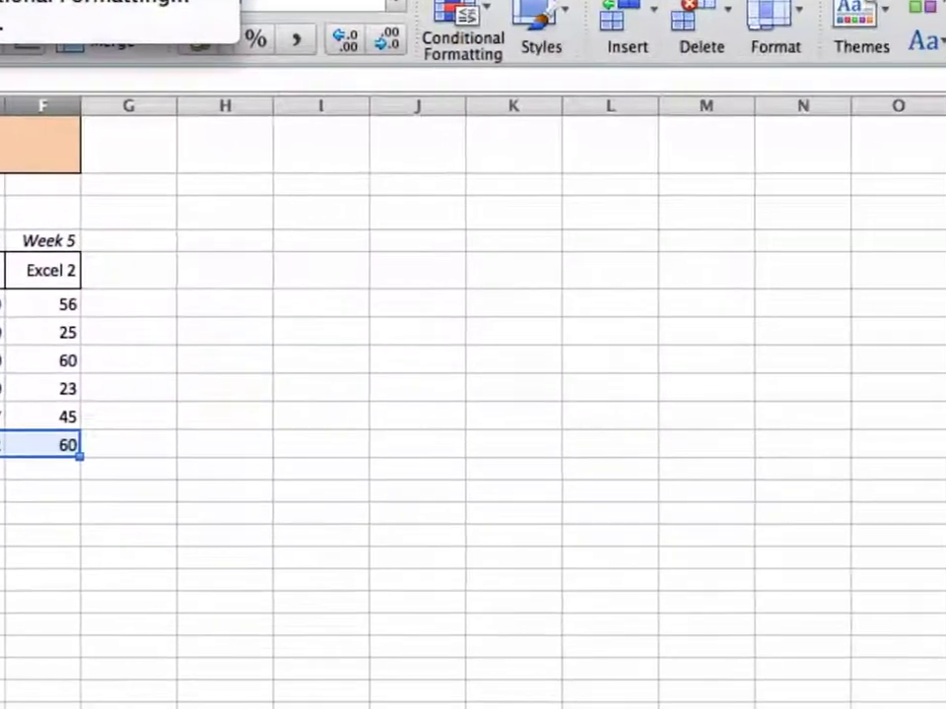
{"action": "key", "text": "super+1"}
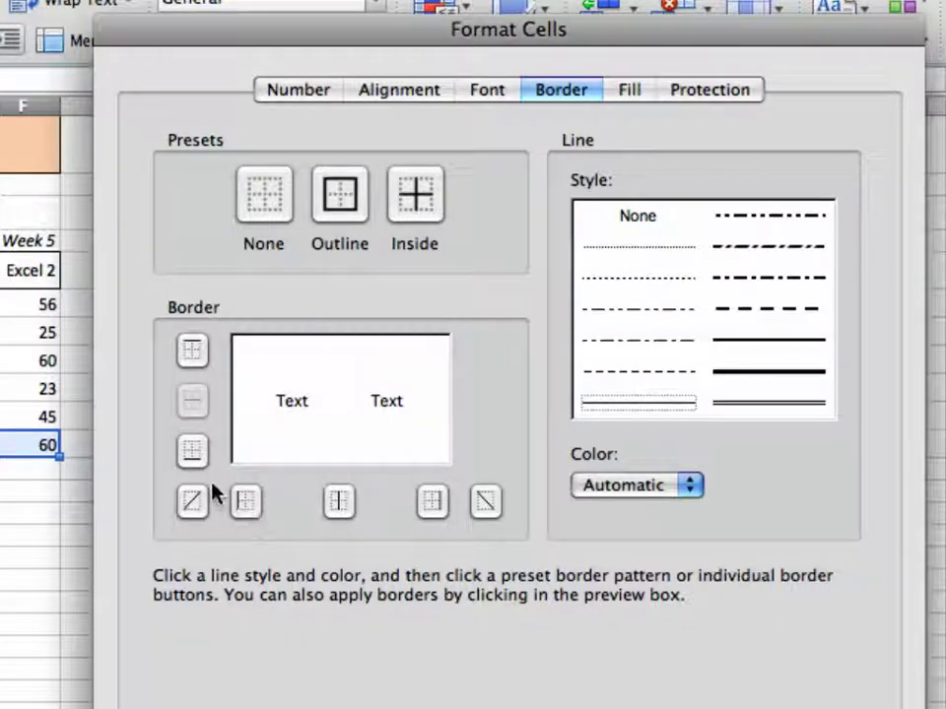
{"action": "left_click", "coordinate": [190, 453]}
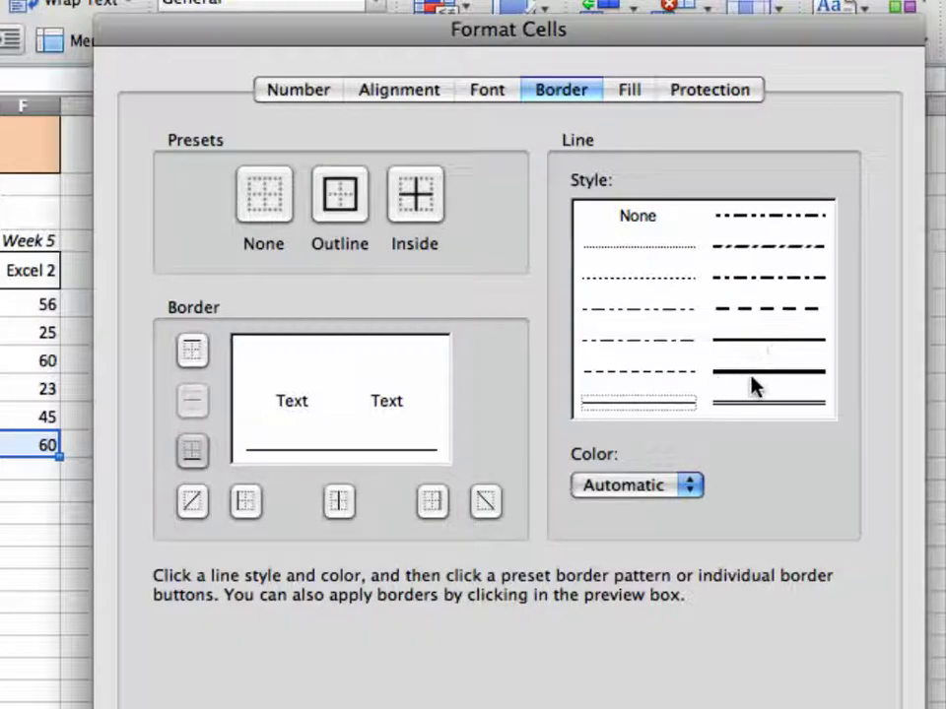
{"action": "left_click", "coordinate": [755, 404]}
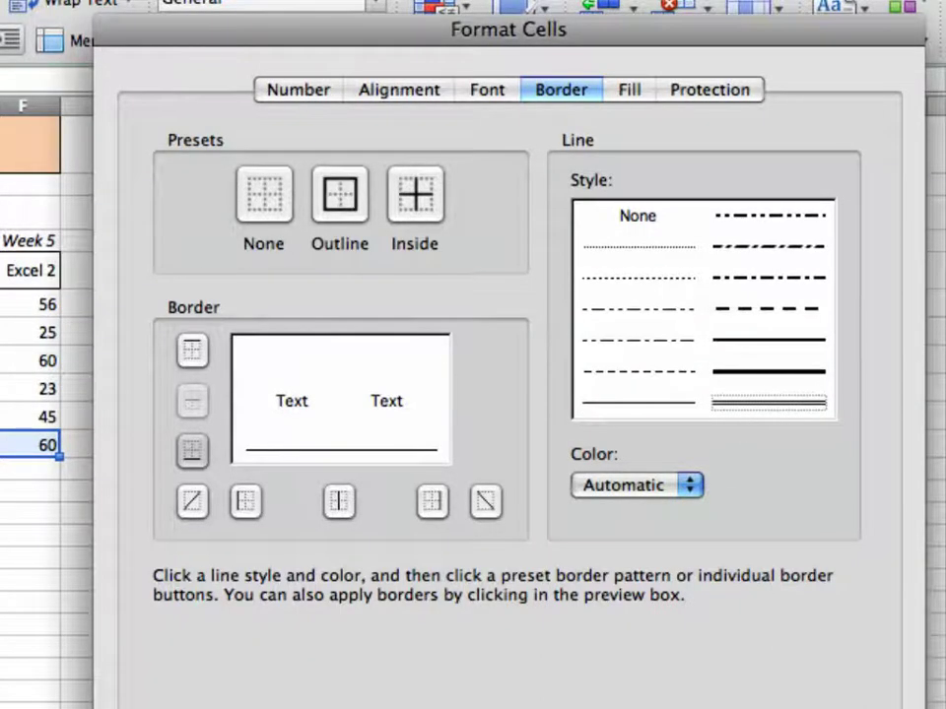
{"action": "left_click", "coordinate": [192, 450]}
{"action": "key", "text": "Return"}
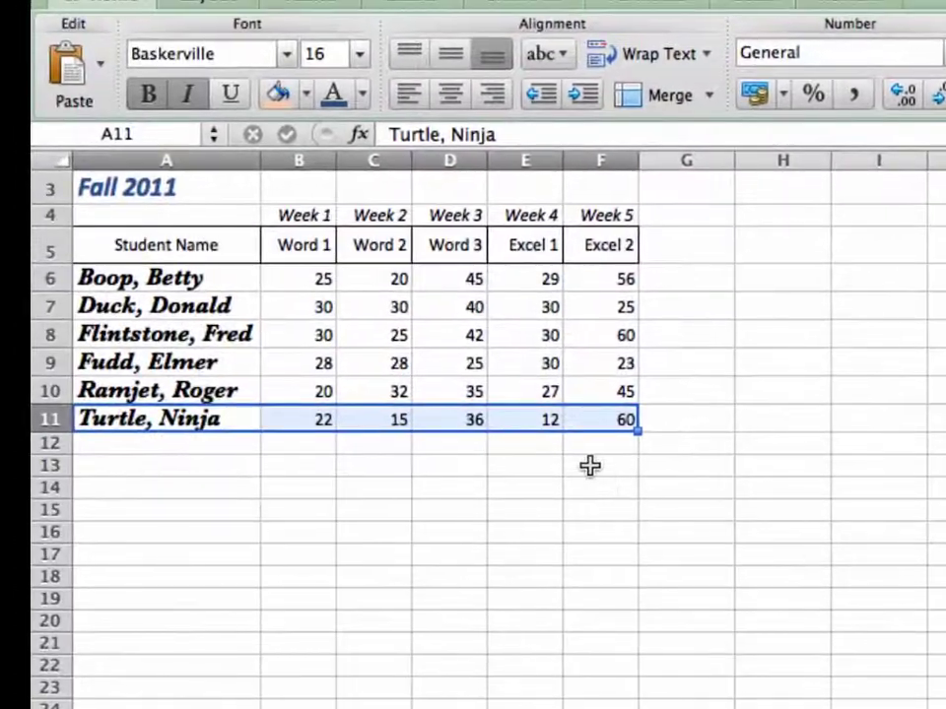
{"action": "left_click", "coordinate": [600, 458]}
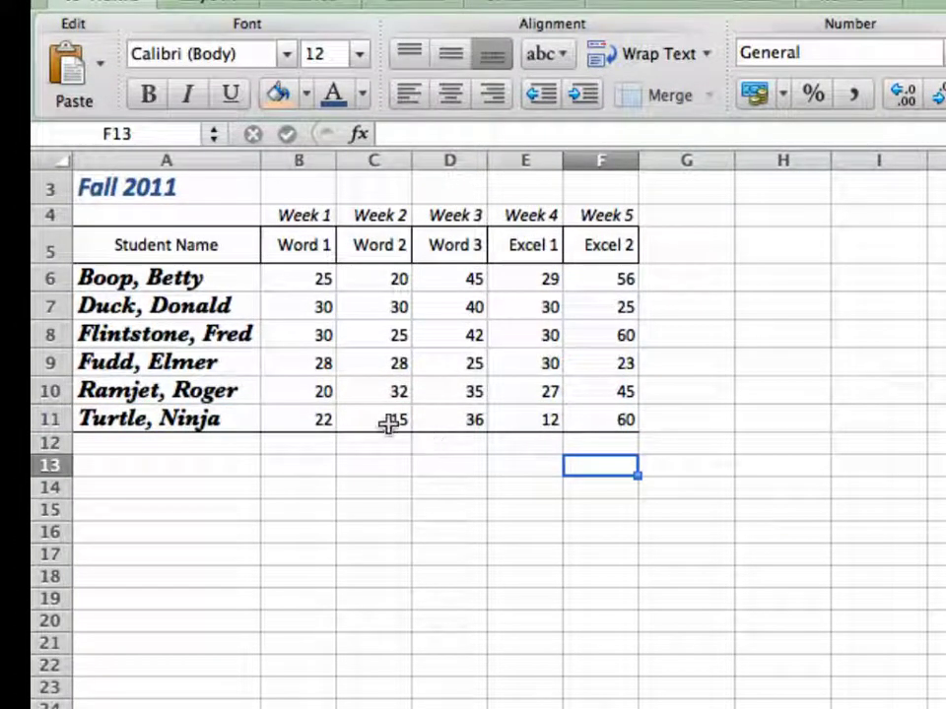
{"action": "left_click", "coordinate": [302, 422]}
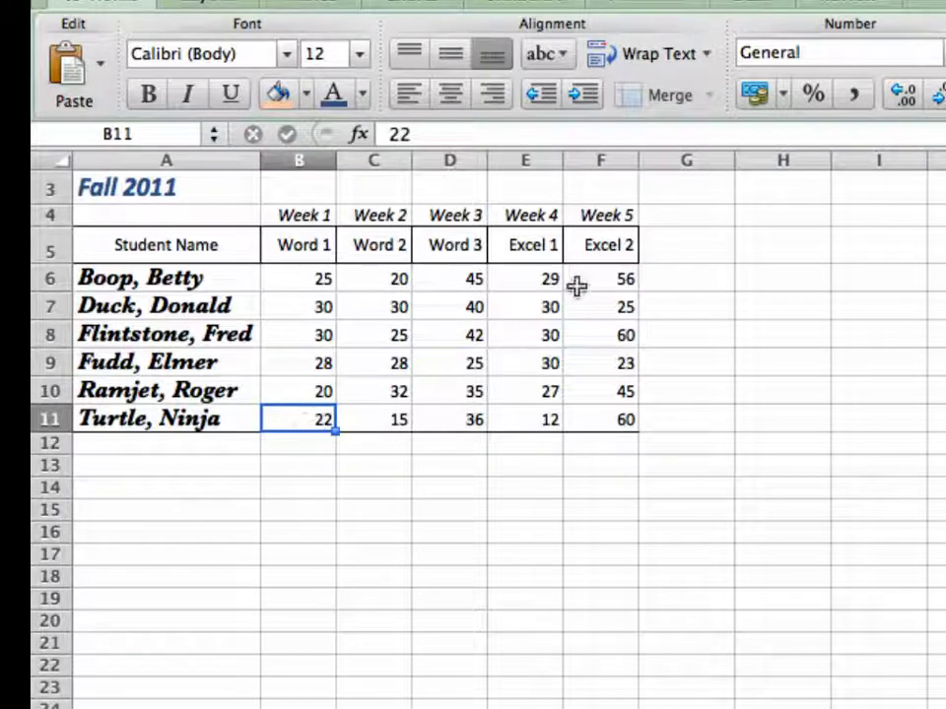
- Apply a double-line bottom border in the Automatic color to the last student row, A11:F11
{"action": "left_click", "coordinate": [930, 5]}
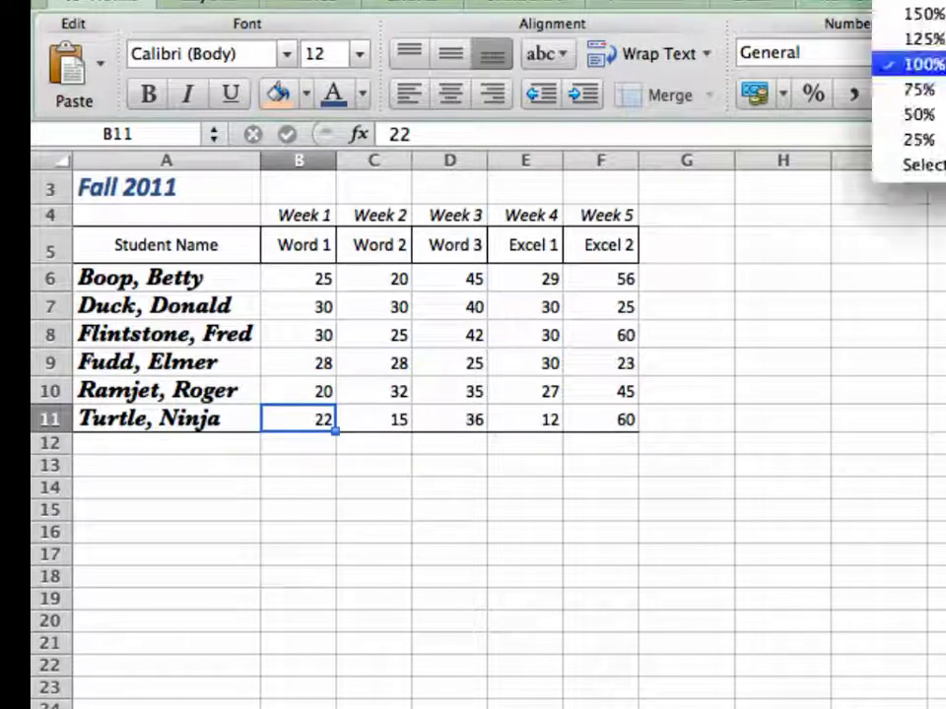
{"action": "left_click", "coordinate": [931, 16]}
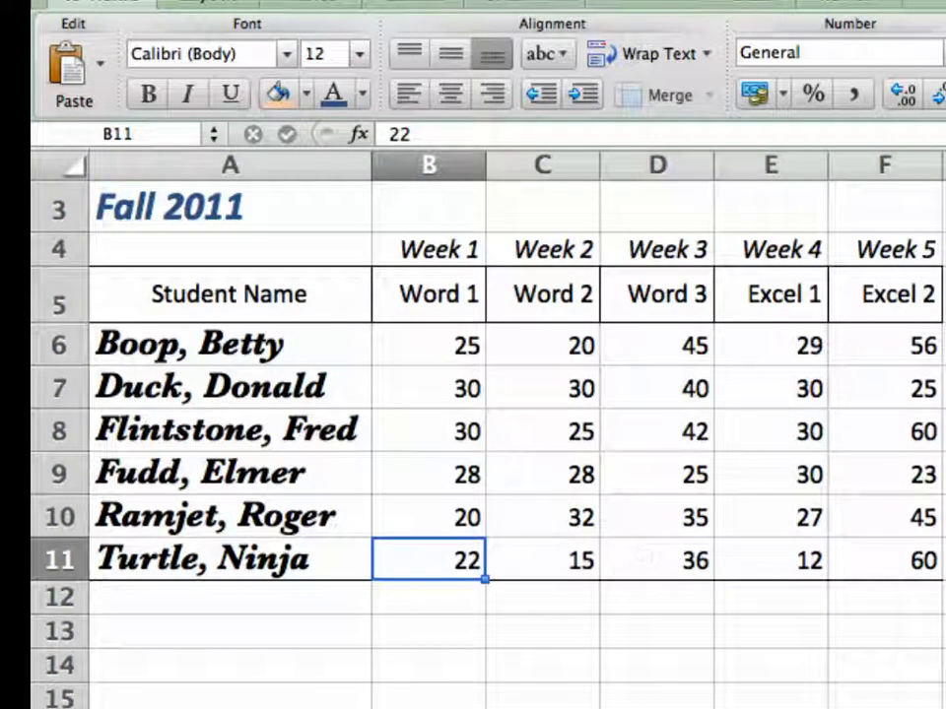
{"action": "scroll", "coordinate": [472, 394], "scroll_direction": "up", "scroll_amount": 2}
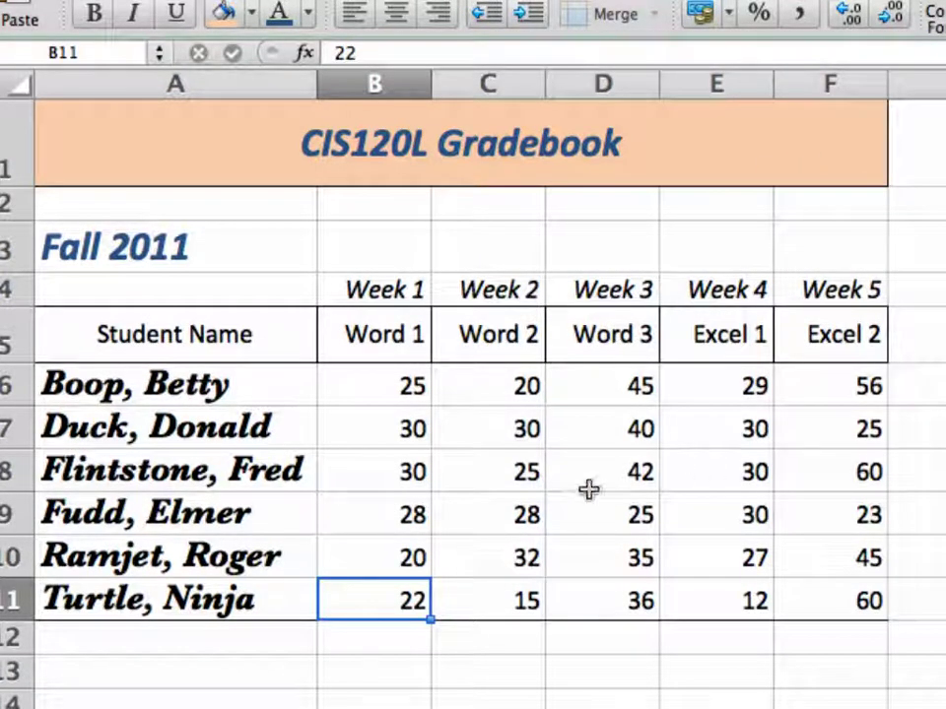
{"action": "left_click", "coordinate": [200, 609]}
{"action": "left_click_drag", "start_coordinate": [200, 609], "coordinate": [810, 605]}
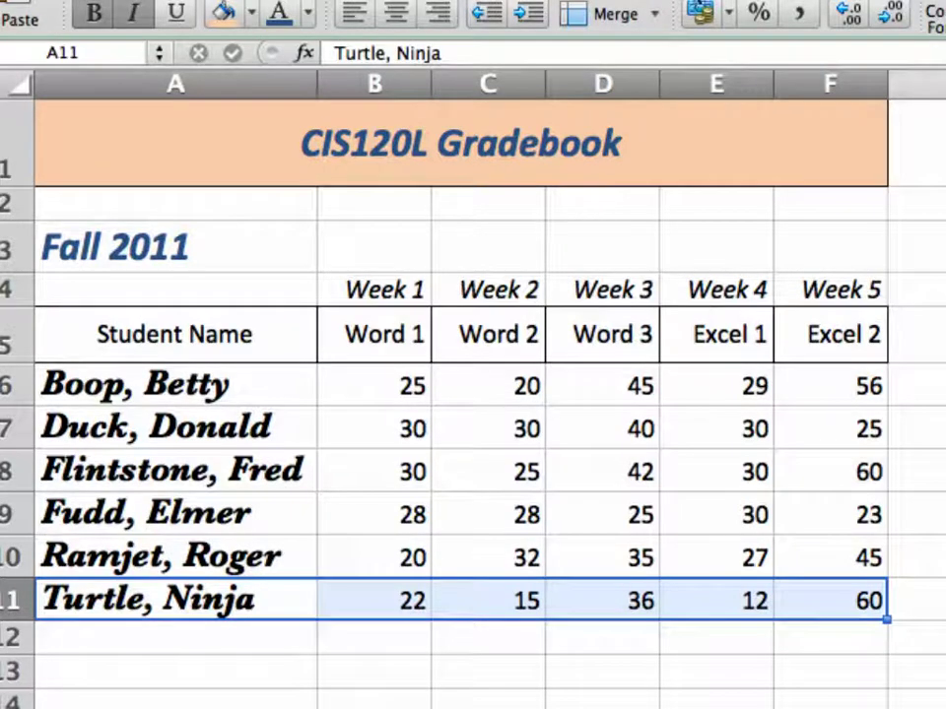
{"action": "left_click", "coordinate": [455, 2]}
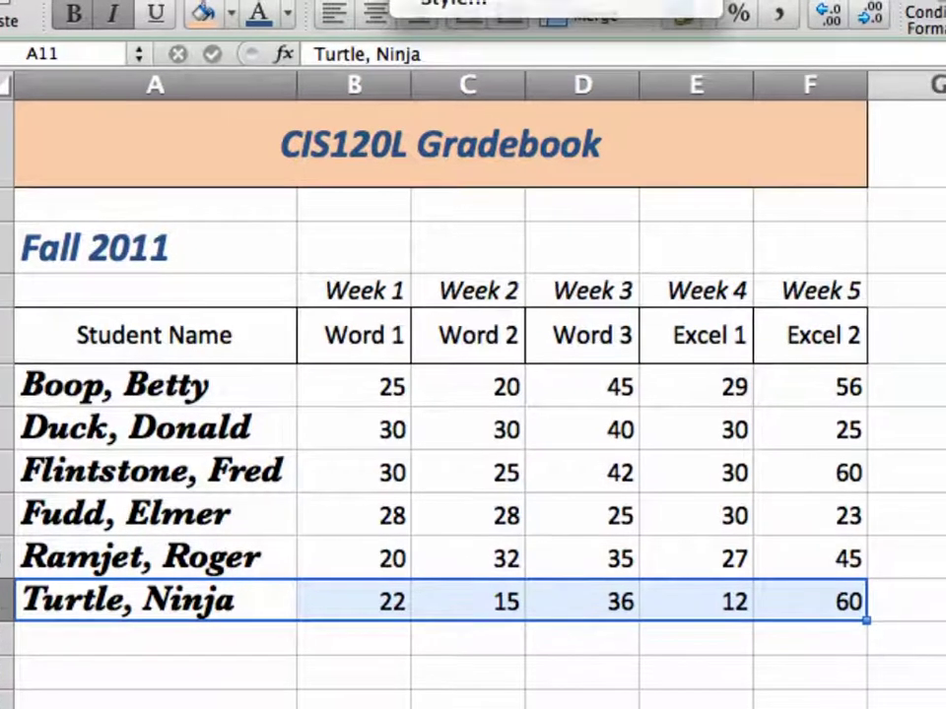
{"action": "left_click", "coordinate": [468, 4]}
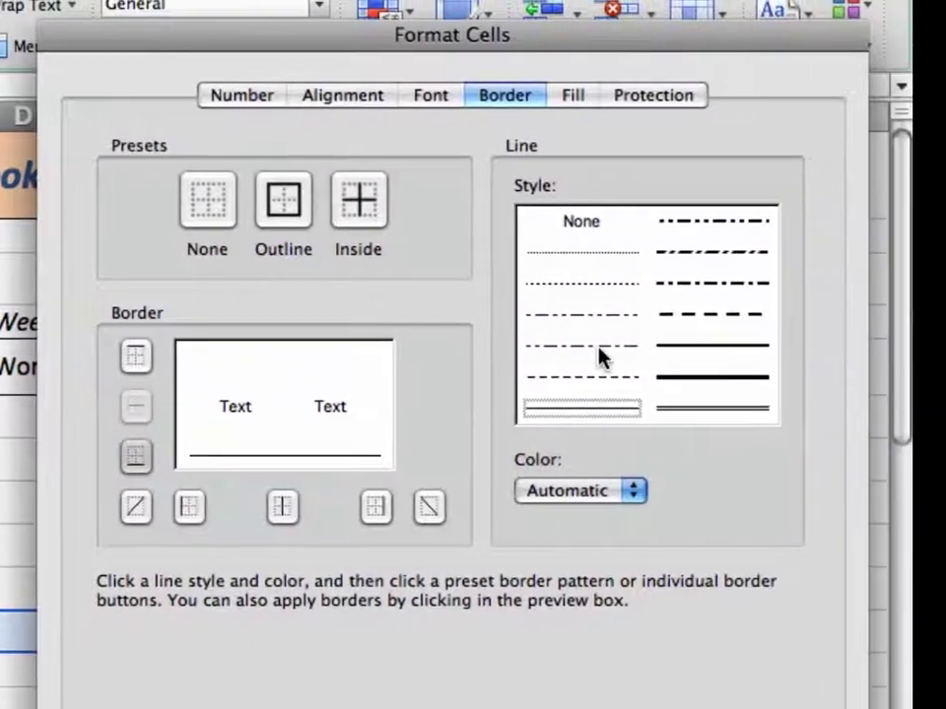
{"action": "left_click", "coordinate": [851, 406]}
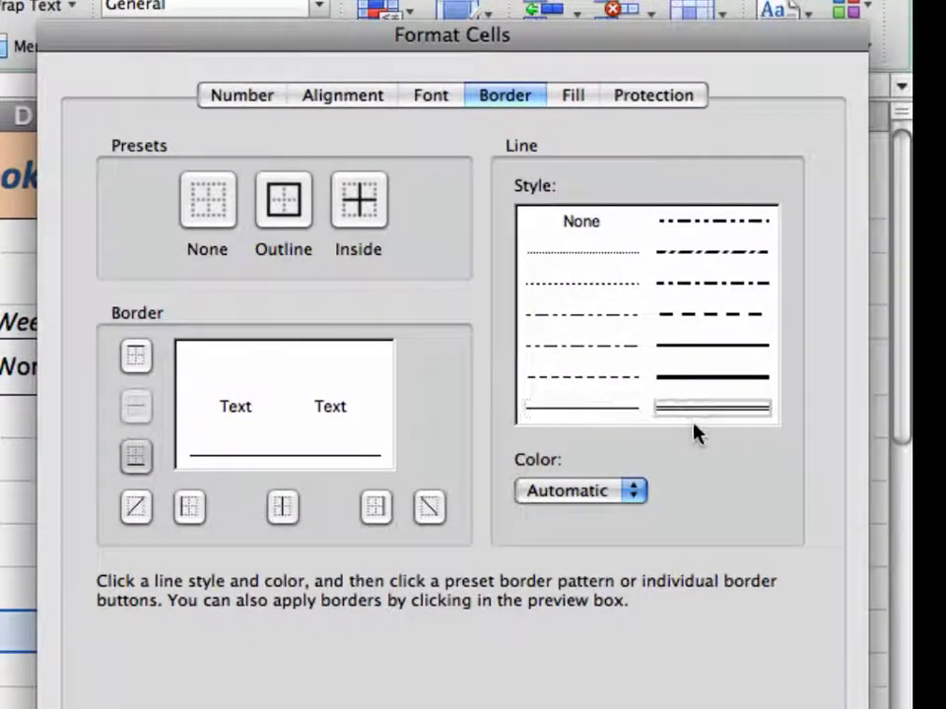
{"action": "left_click", "coordinate": [135, 456]}
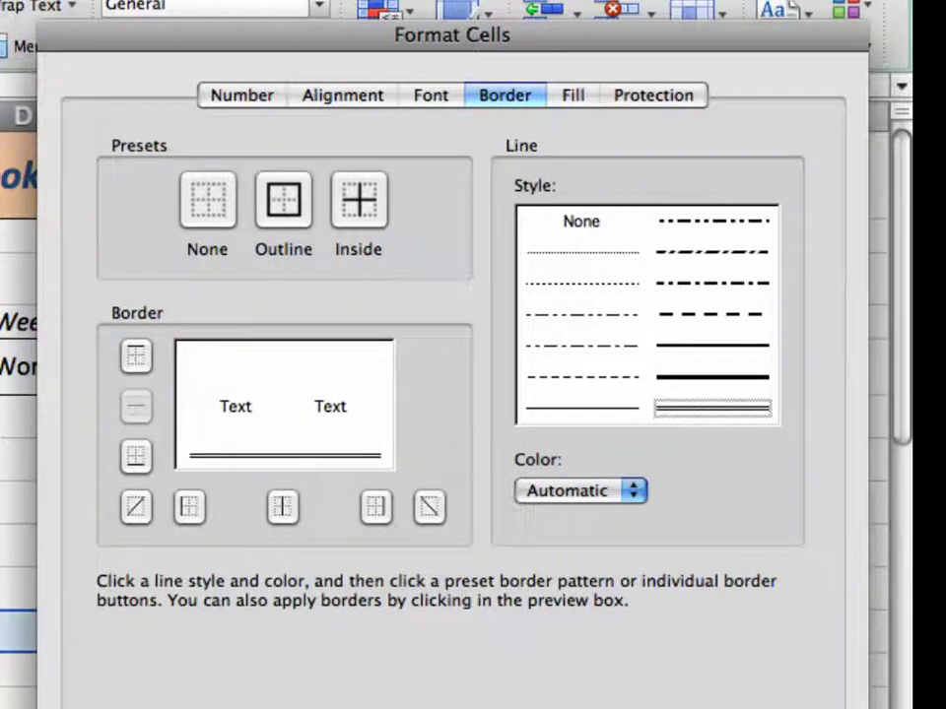
{"action": "key", "text": "Return"}
{"action": "left_click", "coordinate": [356, 698]}
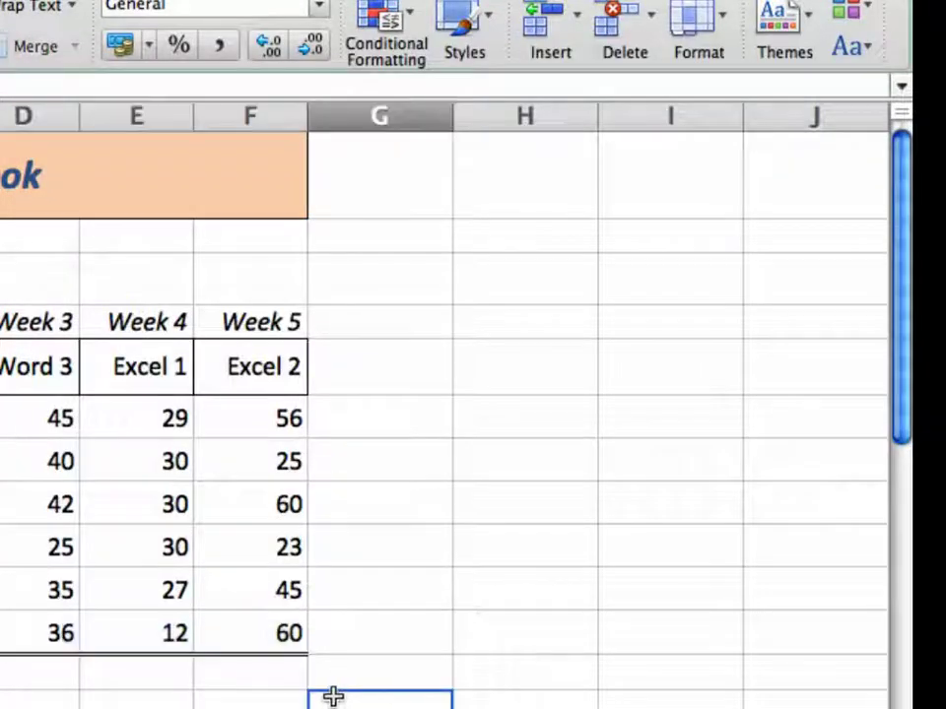
- Change the outline border around the merged CIS120L Gradebook title cell to the thickest solid line style
{"action": "left_click", "coordinate": [157, 175]}
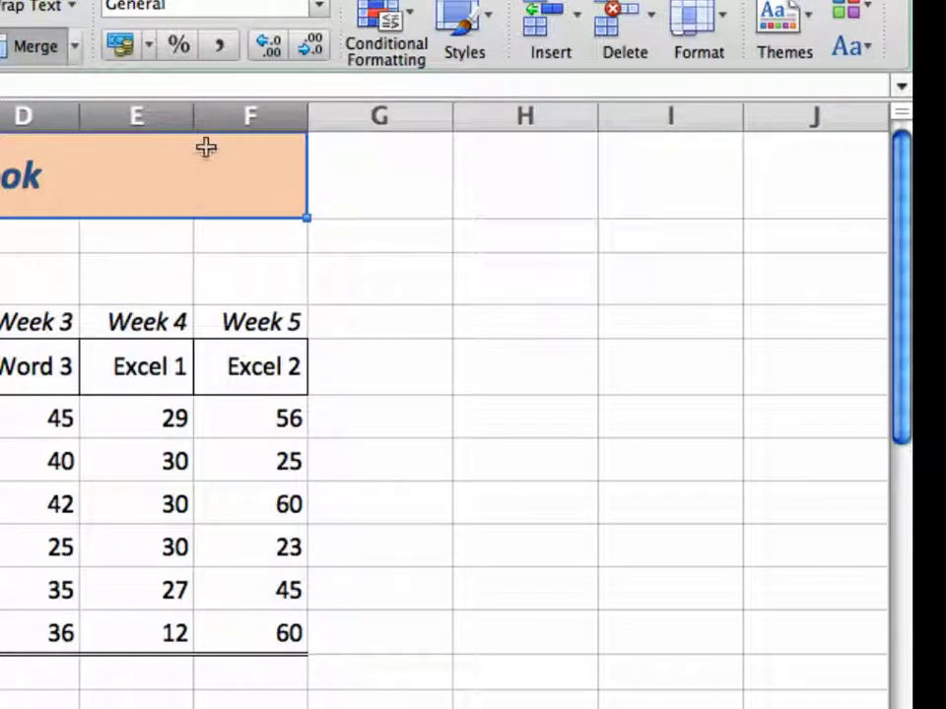
{"action": "left_click", "coordinate": [2, 0]}
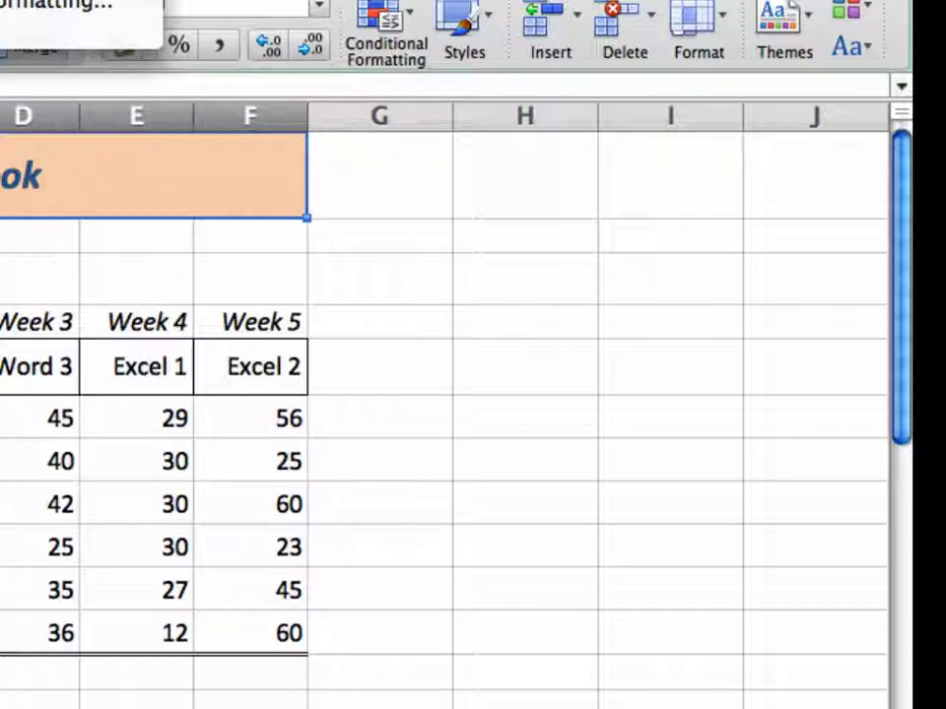
{"action": "left_click", "coordinate": [10, 2]}
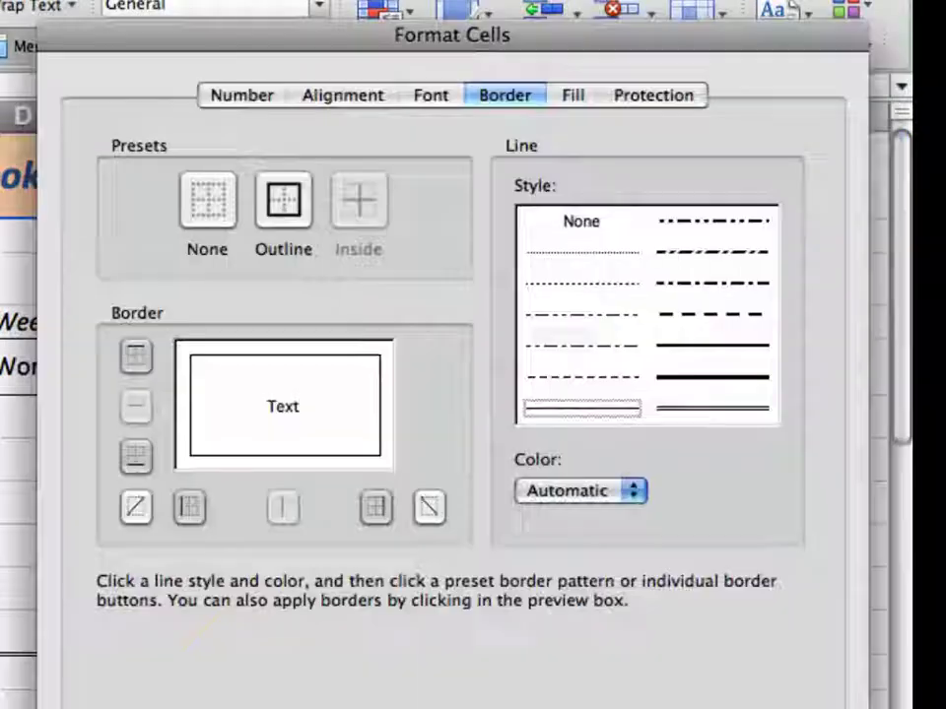
{"action": "left_click", "coordinate": [709, 378]}
{"action": "left_click", "coordinate": [283, 202]}
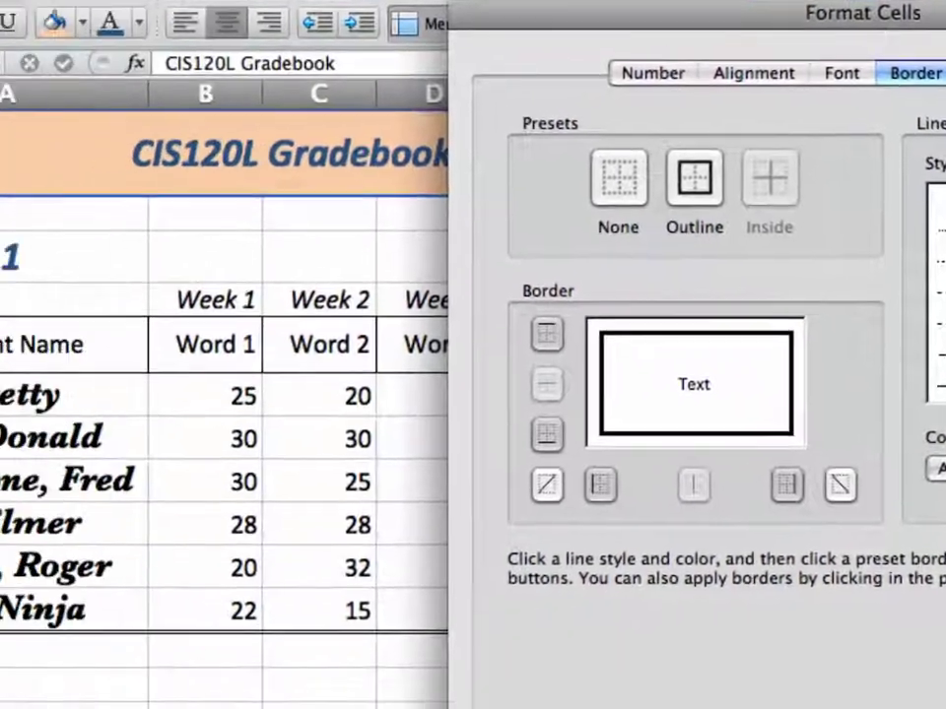
{"action": "key", "text": "Return"}
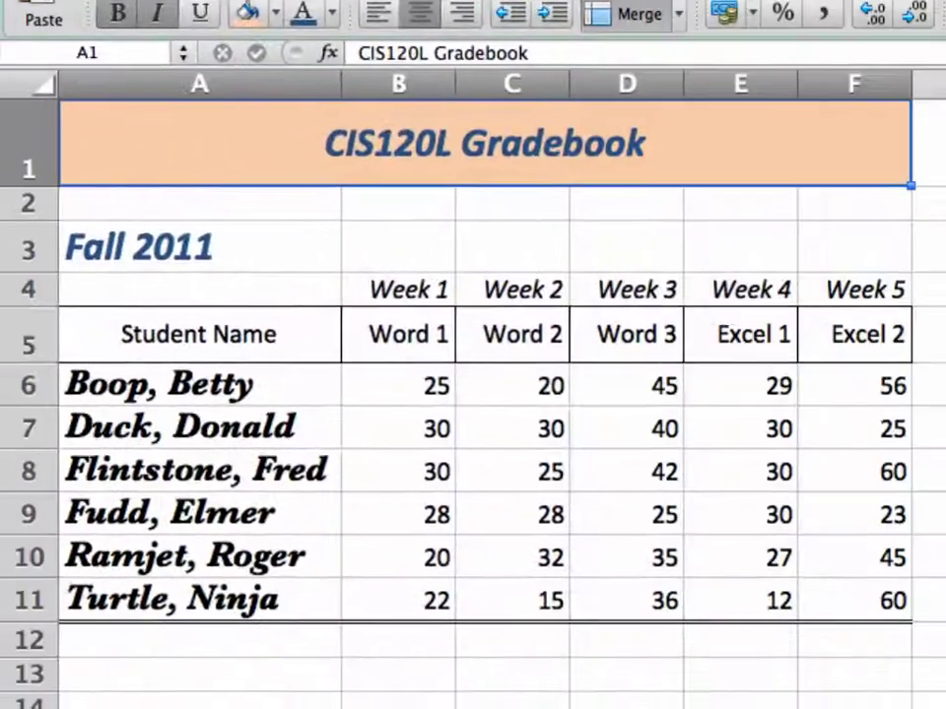
{"action": "left_click", "coordinate": [338, 321]}
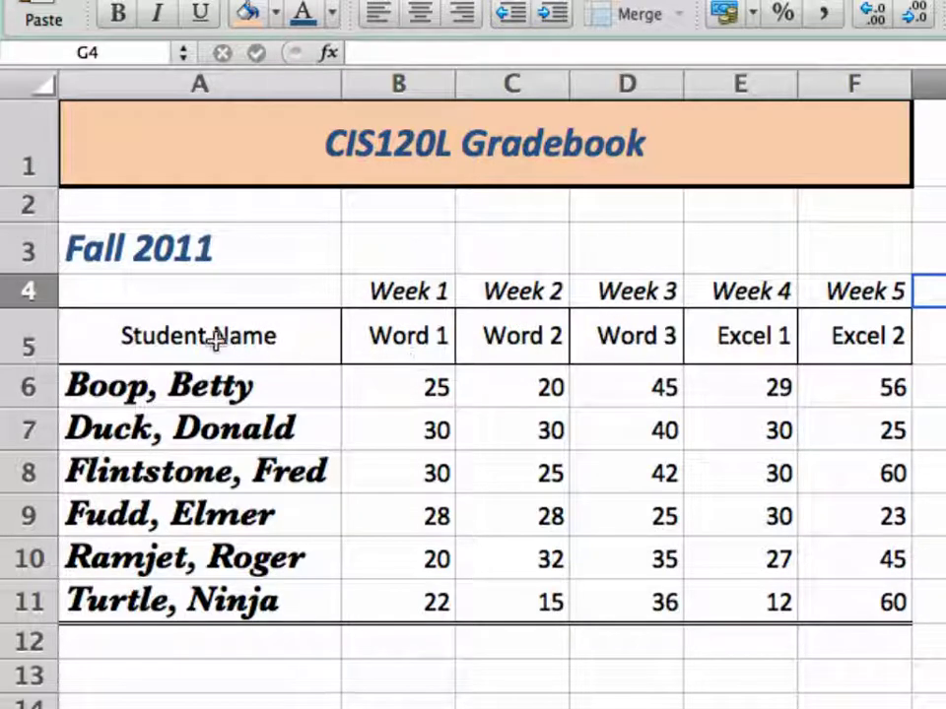
- Give the header cells A5:F5 a heavy dashed top border and a double-line bottom border
{"action": "left_click_drag", "start_coordinate": [218, 334], "coordinate": [808, 348]}
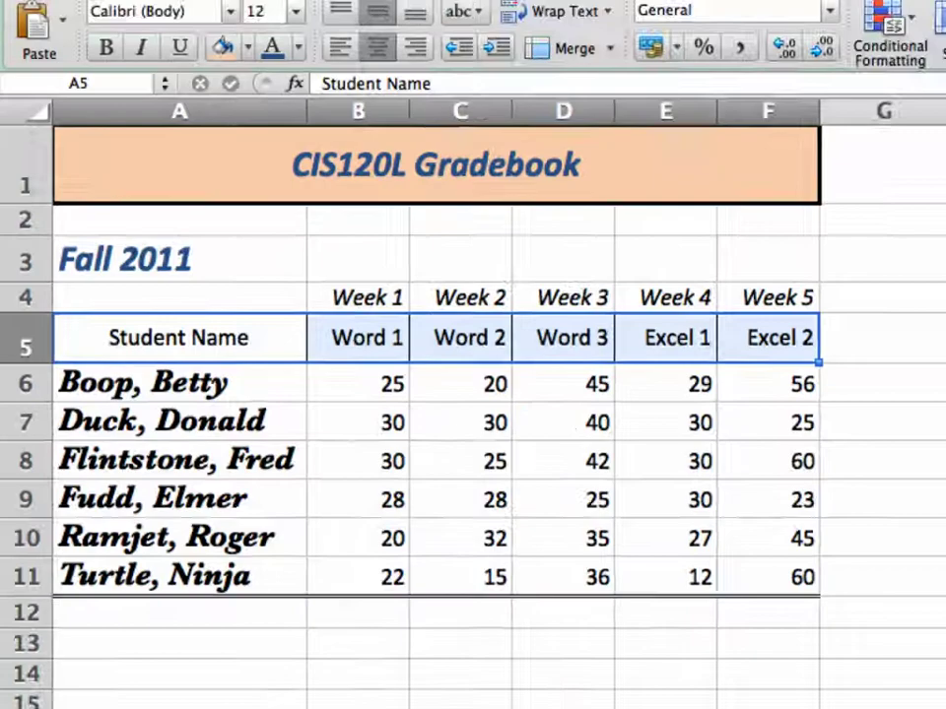
{"action": "left_click", "coordinate": [300, 10]}
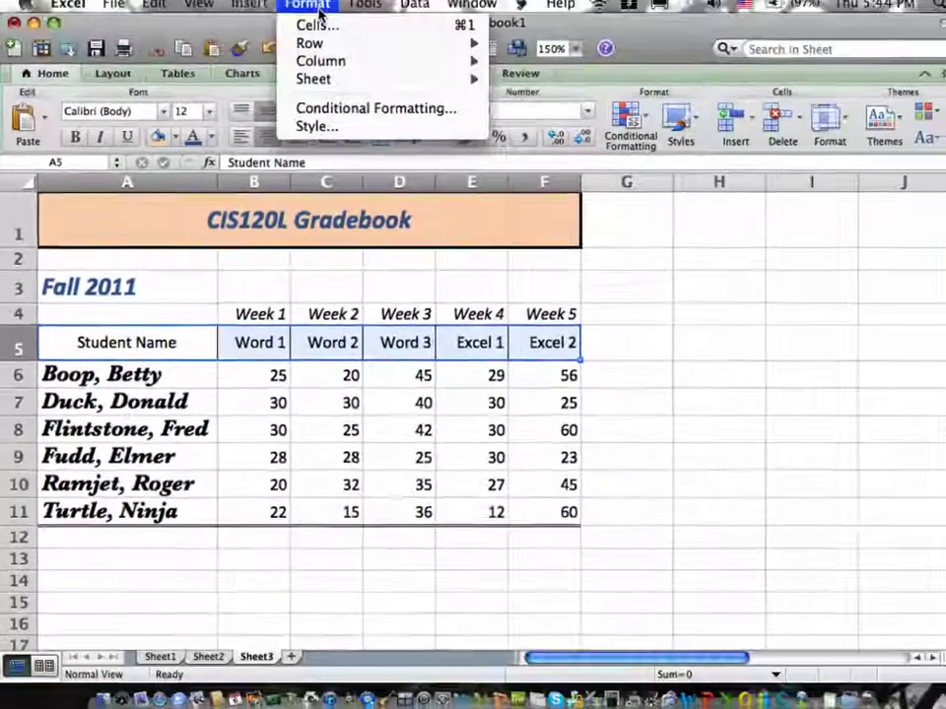
{"action": "left_click", "coordinate": [315, 34]}
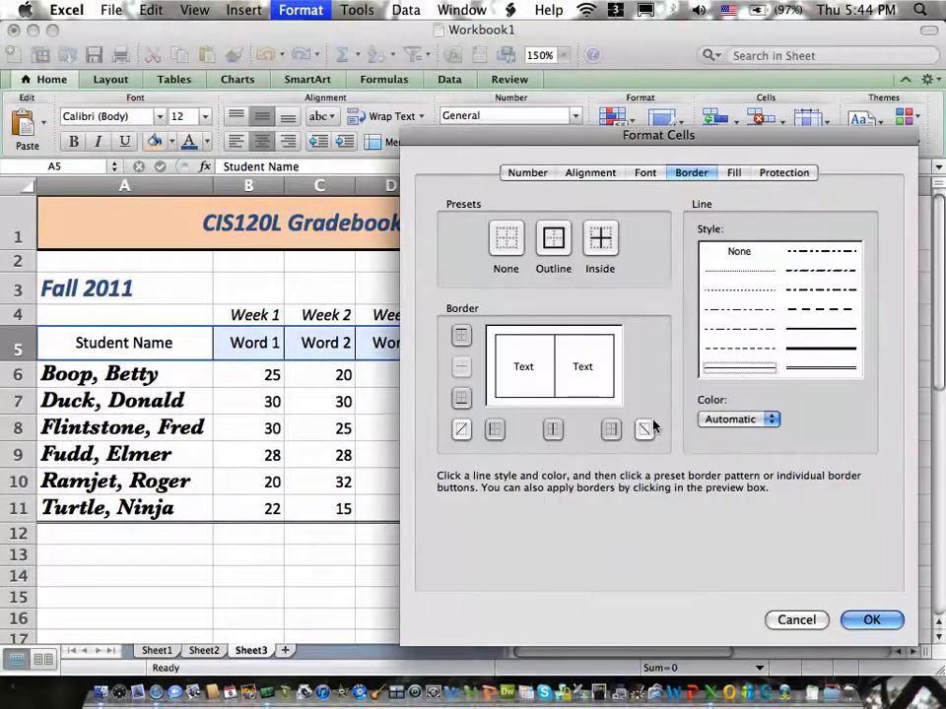
{"action": "left_click", "coordinate": [828, 310]}
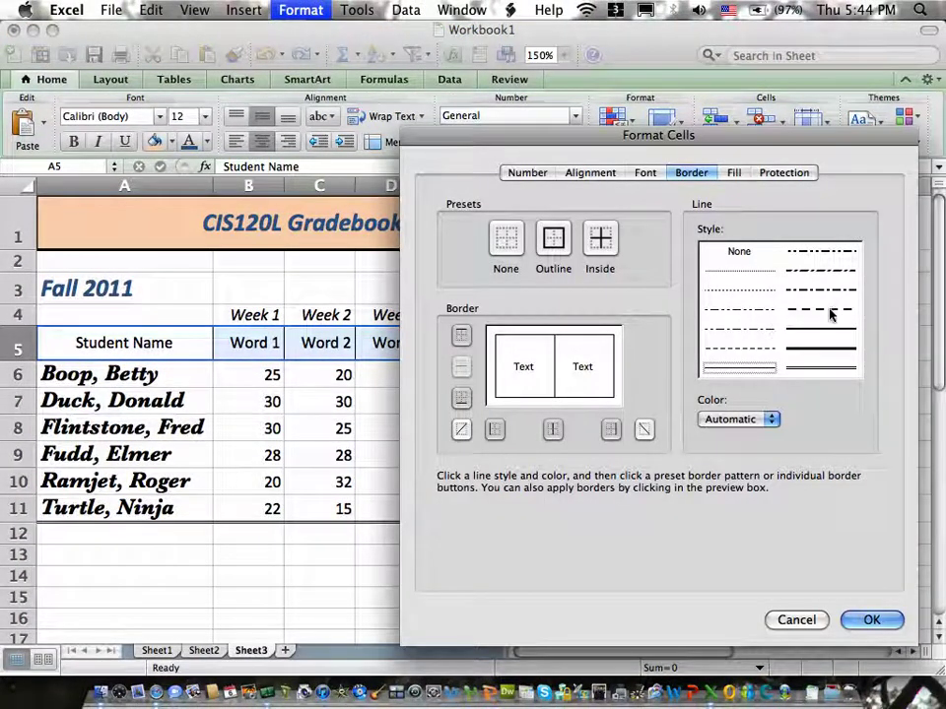
{"action": "left_click", "coordinate": [460, 336]}
{"action": "left_click", "coordinate": [566, 399]}
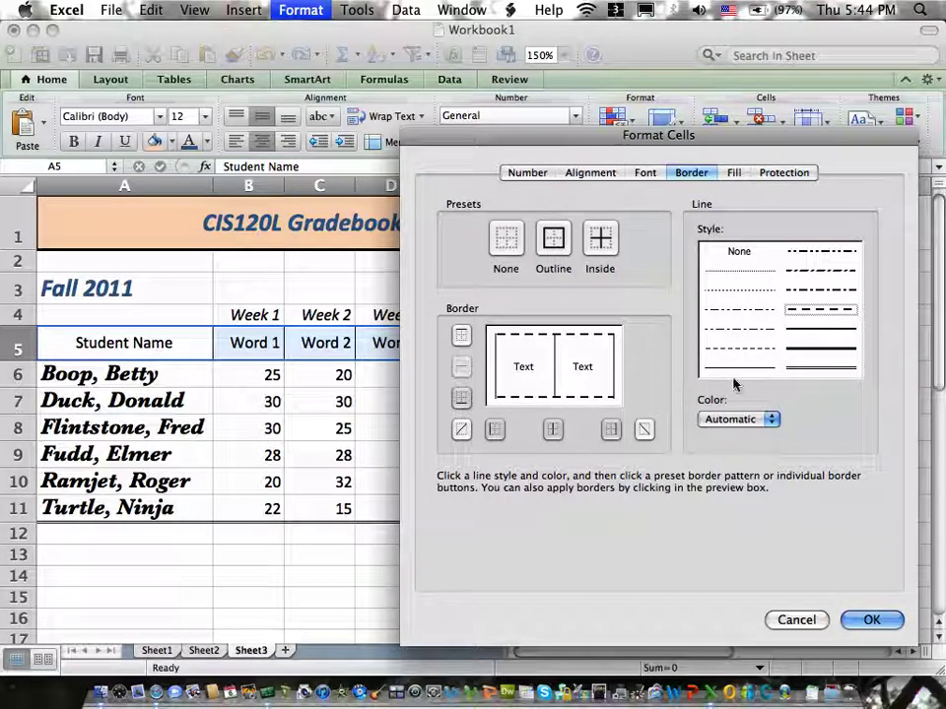
{"action": "left_click", "coordinate": [811, 372]}
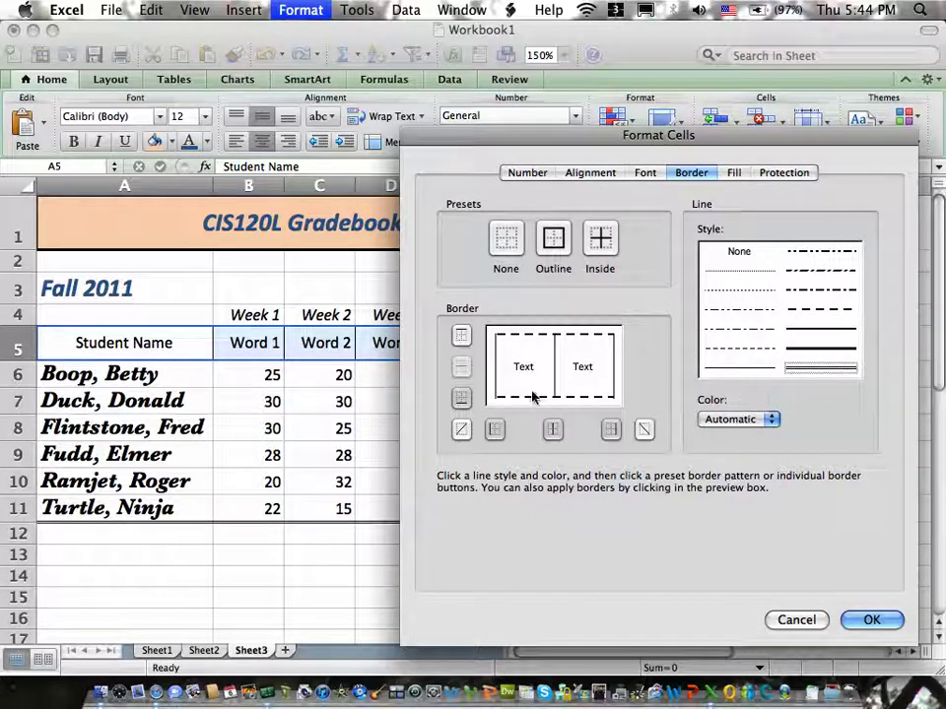
{"action": "left_click", "coordinate": [461, 399]}
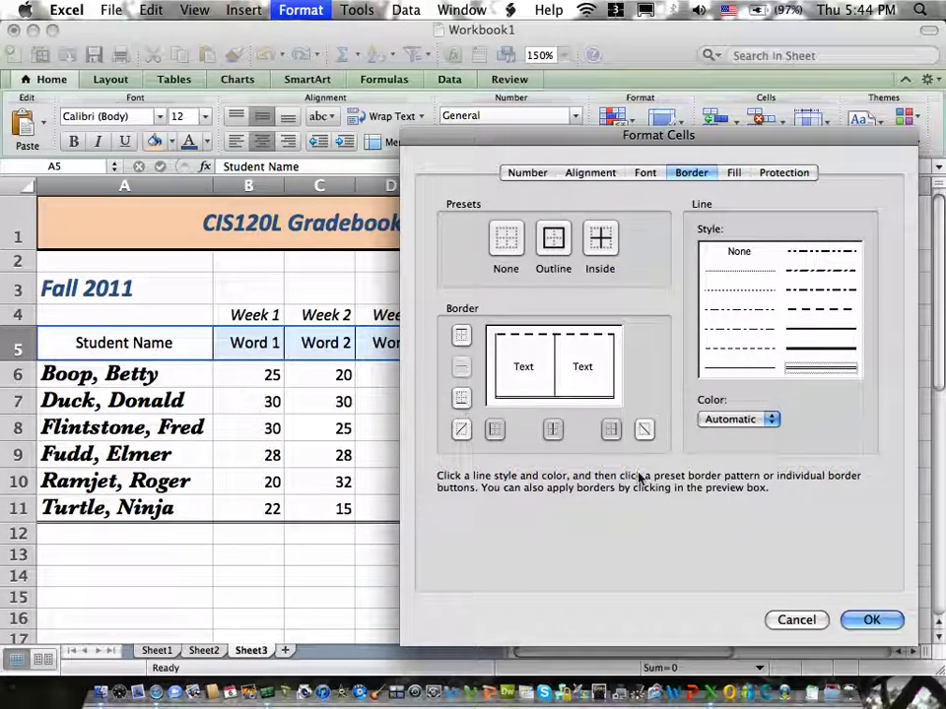
{"action": "left_click", "coordinate": [867, 622]}
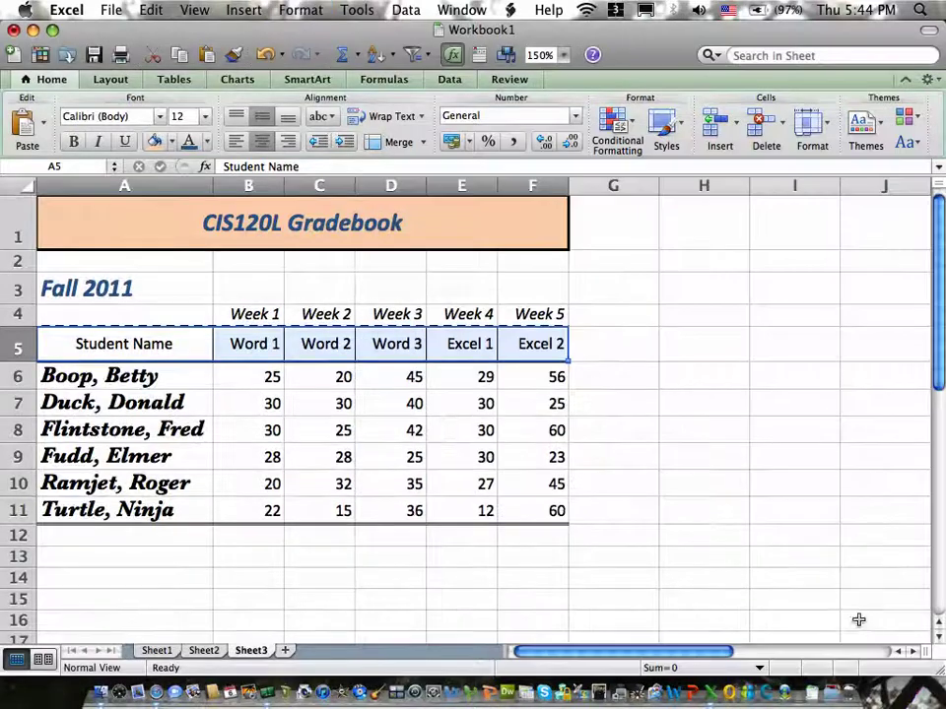
{"action": "left_click", "coordinate": [645, 383]}
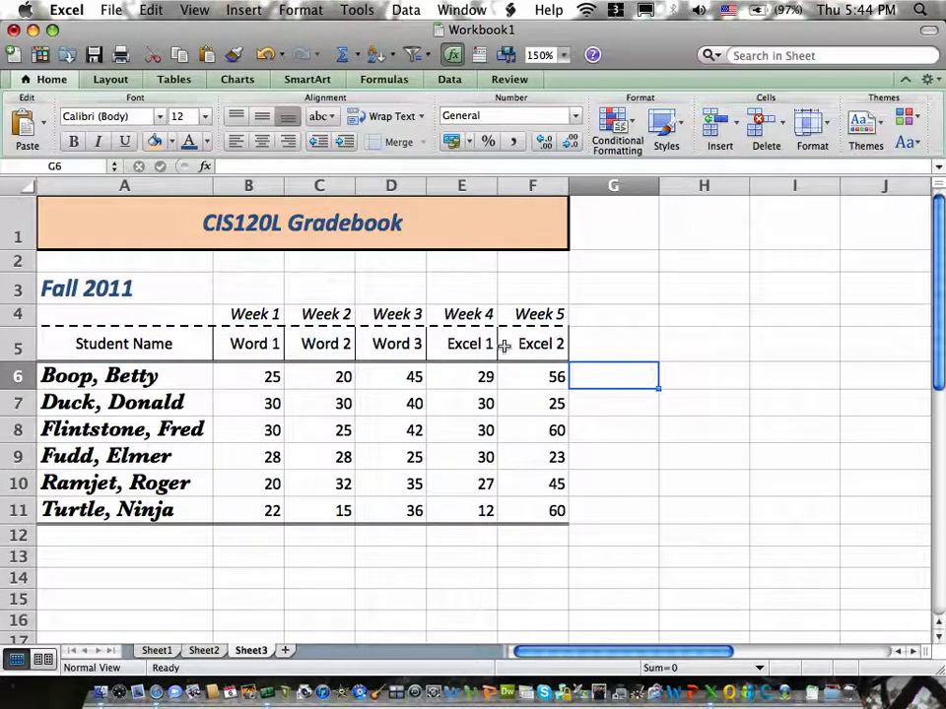